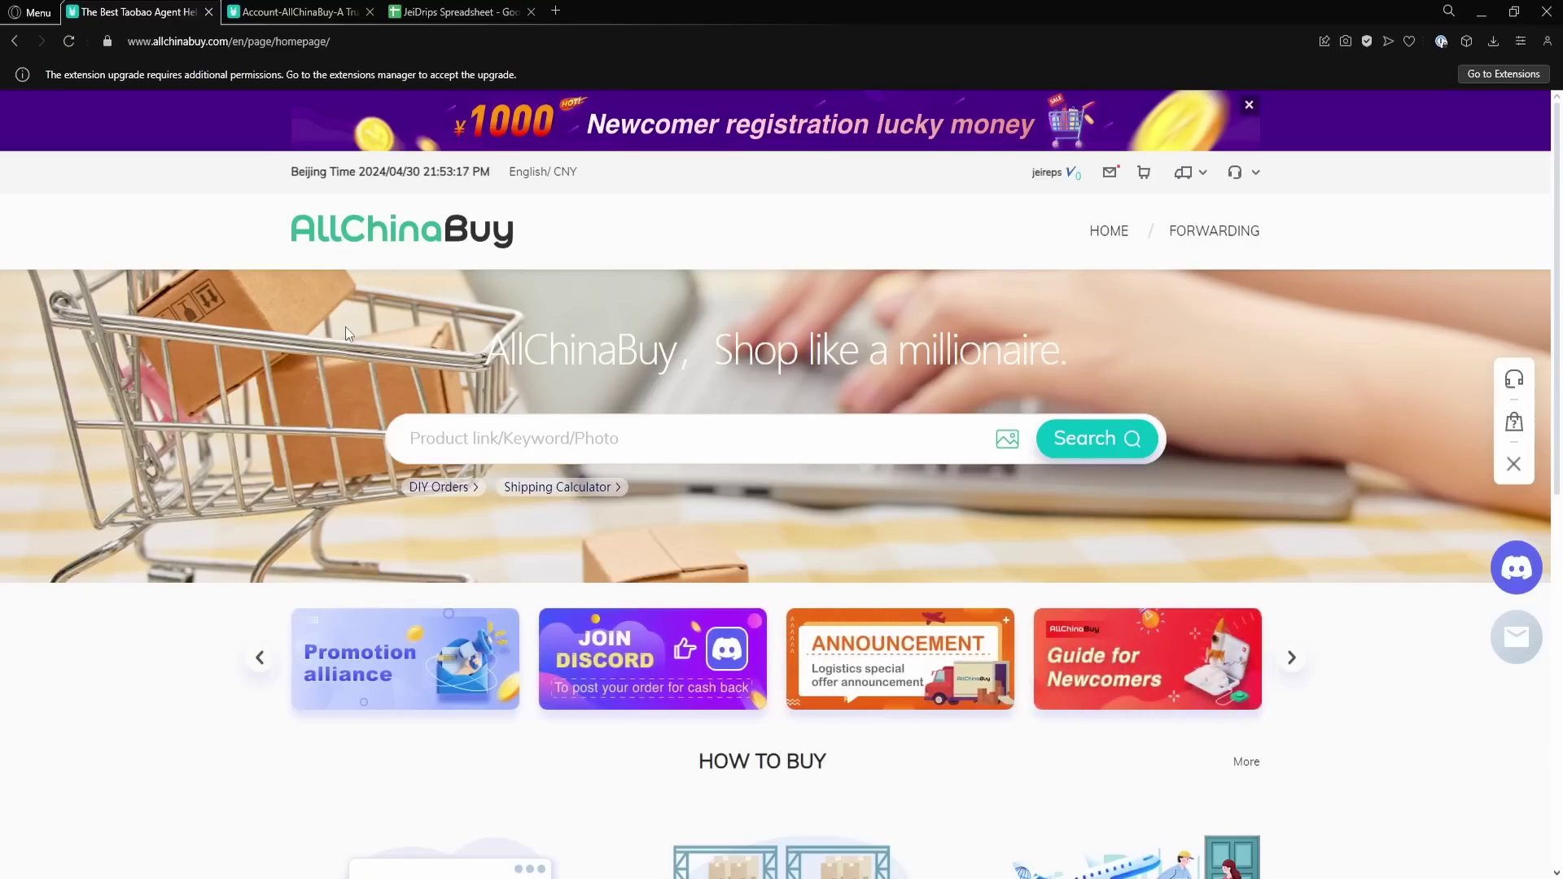
{"action": "scroll", "coordinate": [426, 388], "scroll_direction": "down", "scroll_amount": 9}
{"action": "scroll", "coordinate": [434, 405], "scroll_direction": "up", "scroll_amount": 10}
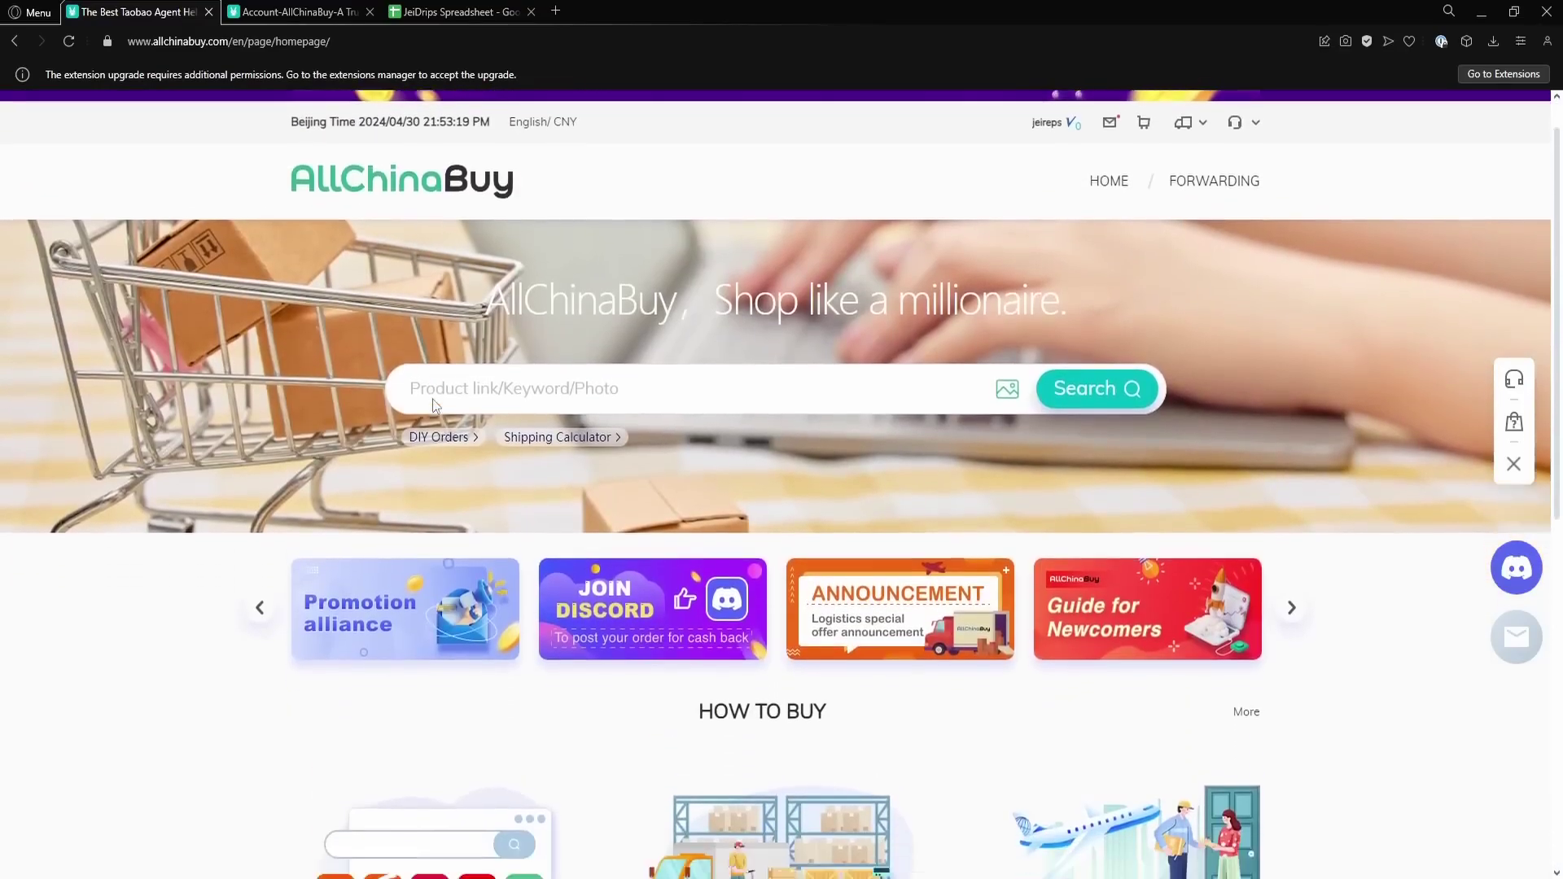
{"action": "scroll", "coordinate": [433, 400], "scroll_direction": "down", "scroll_amount": 1}
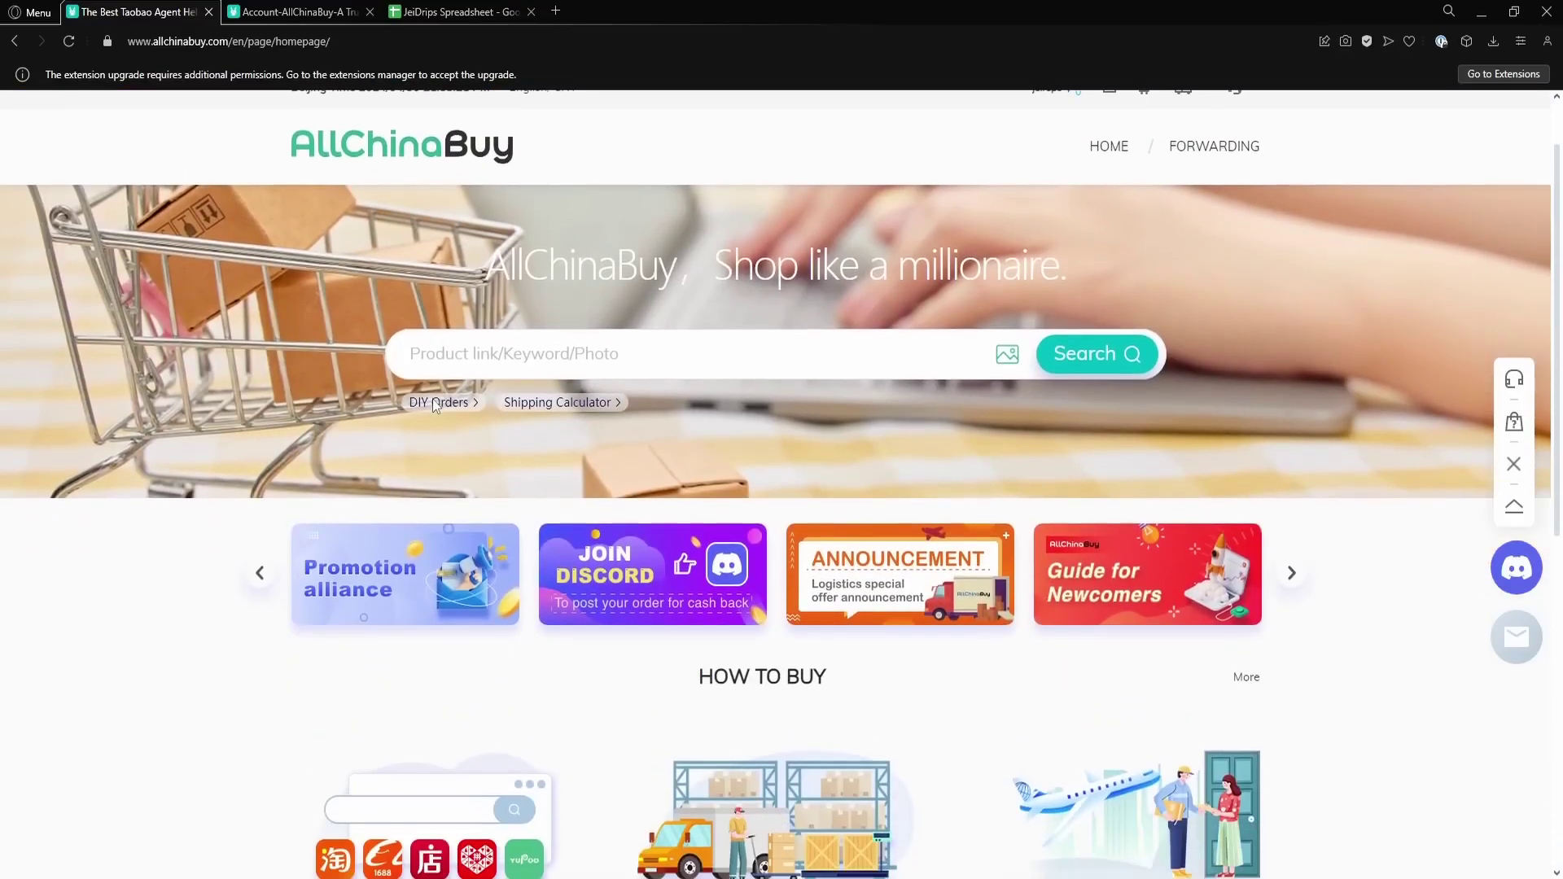
{"action": "scroll", "coordinate": [435, 405], "scroll_direction": "up", "scroll_amount": 1}
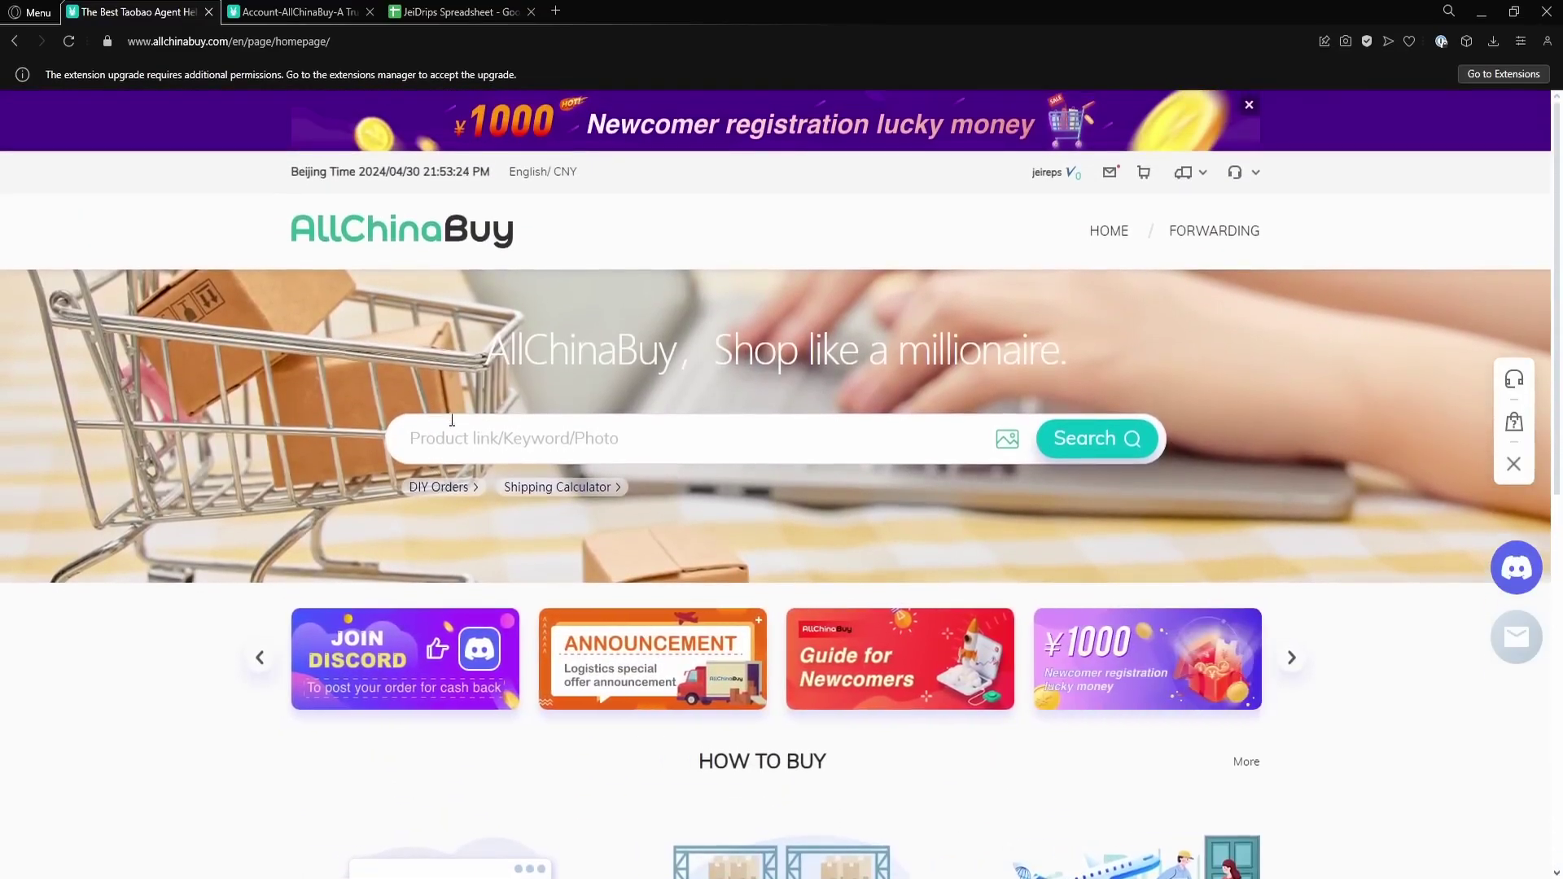
Look at the r/FashionReps community on Reddit in a separate tab and close it again.
{"action": "left_click", "coordinate": [556, 11]}
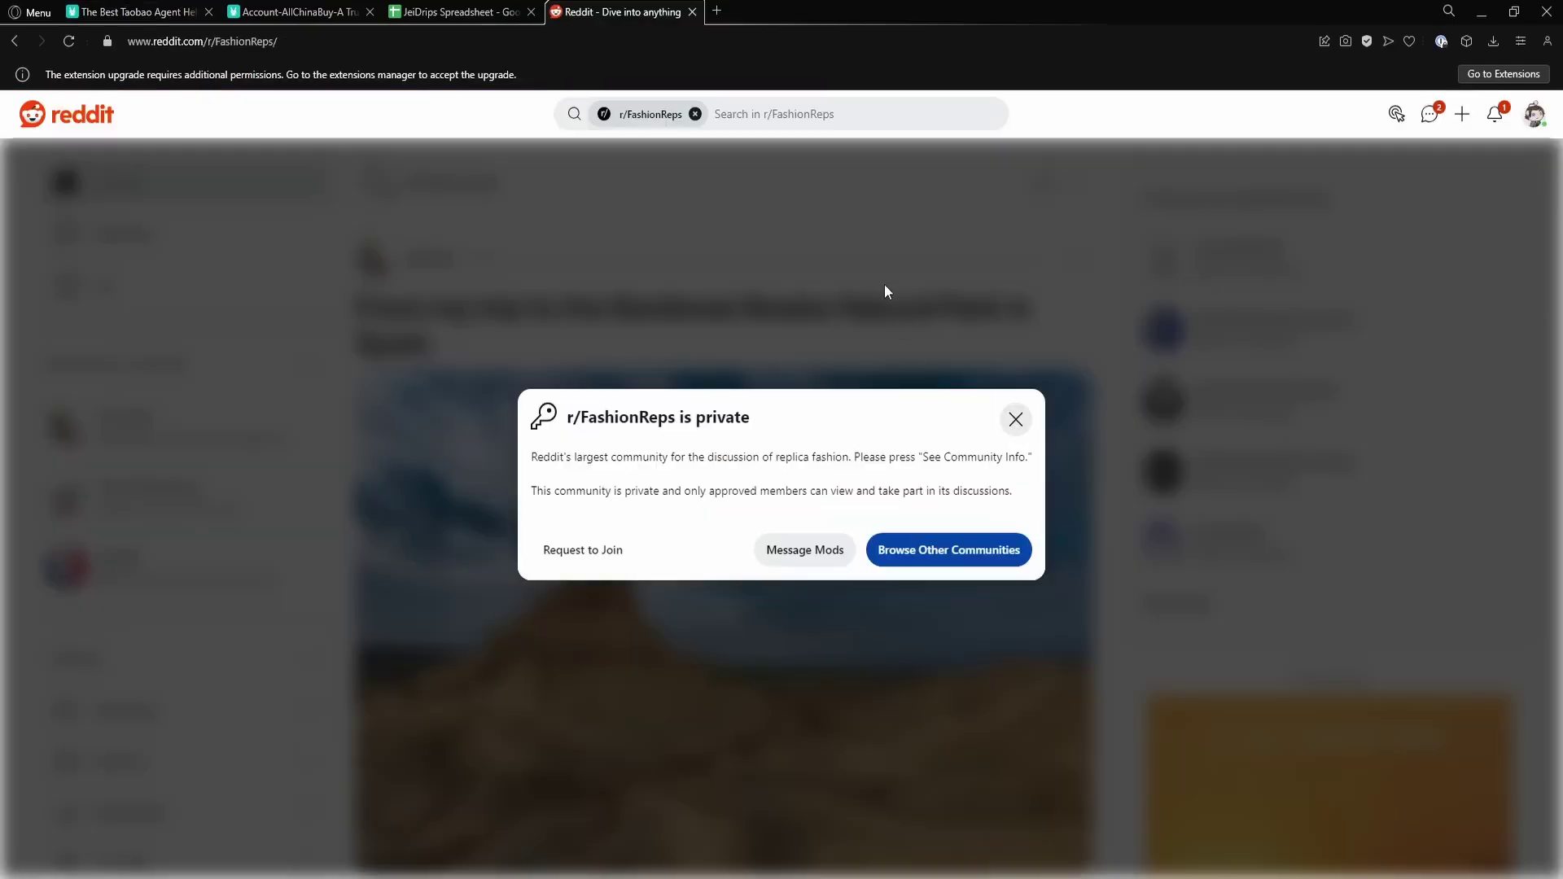
{"action": "left_click", "coordinate": [692, 12]}
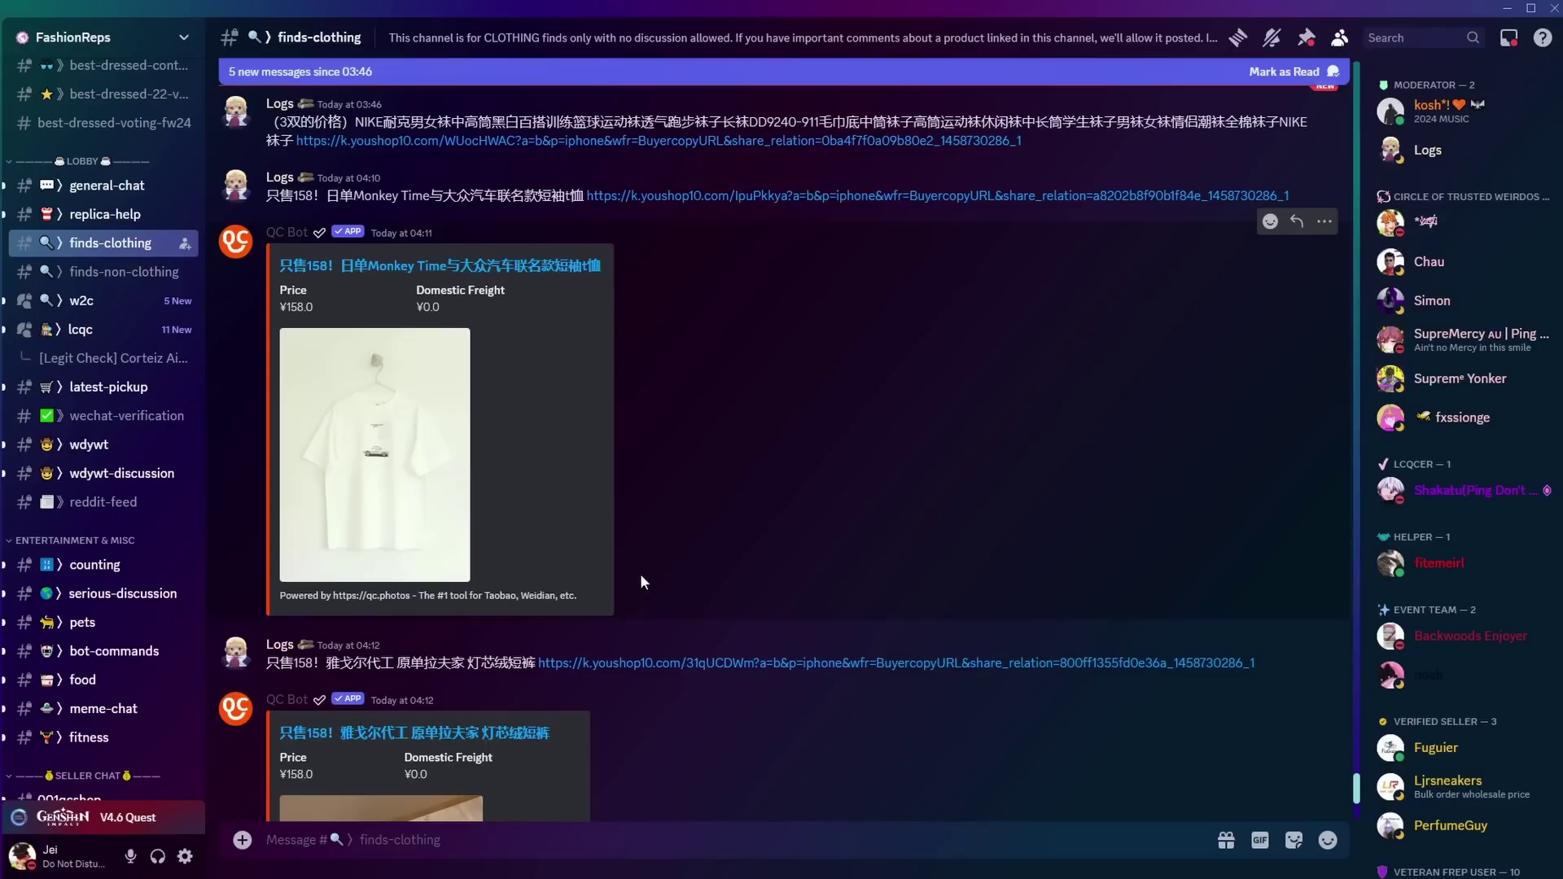
Browse the older product posts in the finds-clothing channel of the FashionReps server in Discord.
{"action": "scroll", "coordinate": [646, 599], "scroll_direction": "up", "scroll_amount": 15}
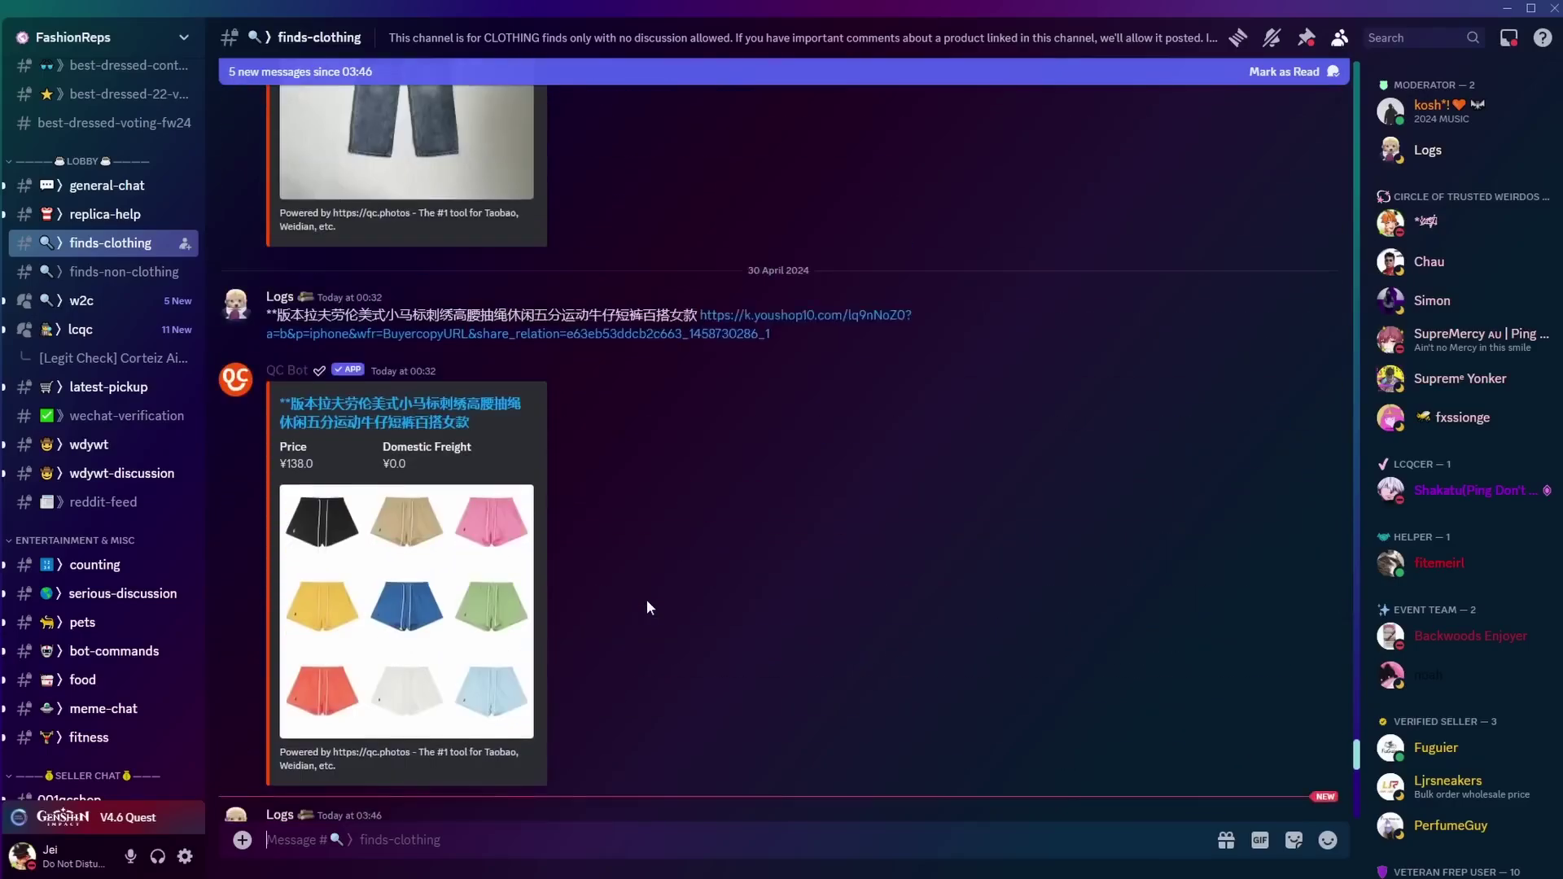
{"action": "scroll", "coordinate": [648, 602], "scroll_direction": "up", "scroll_amount": 15}
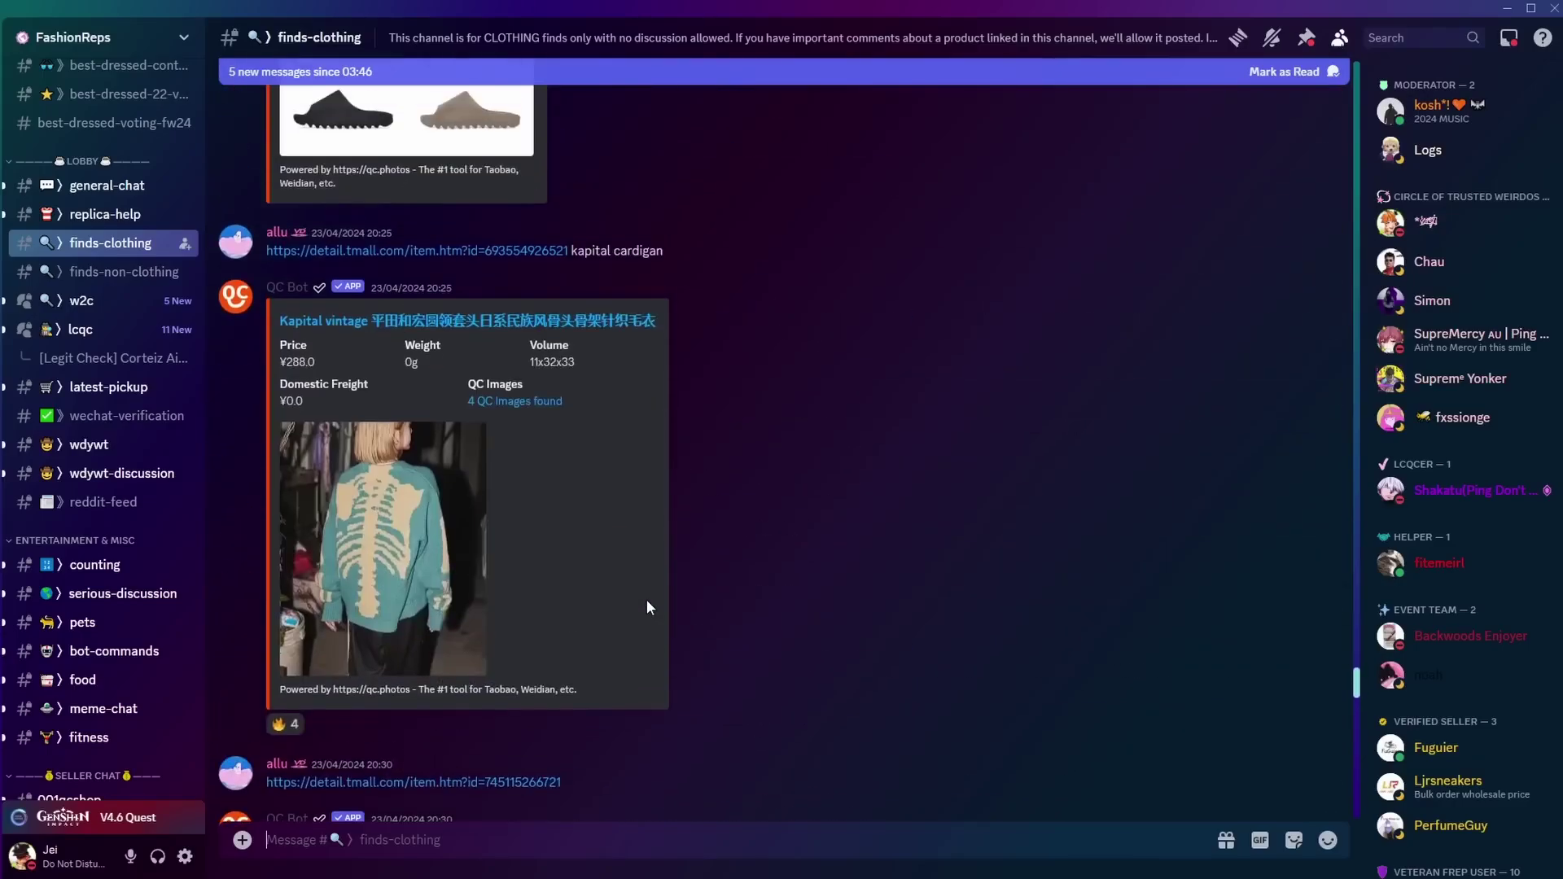
{"action": "scroll", "coordinate": [646, 607], "scroll_direction": "up", "scroll_amount": 15}
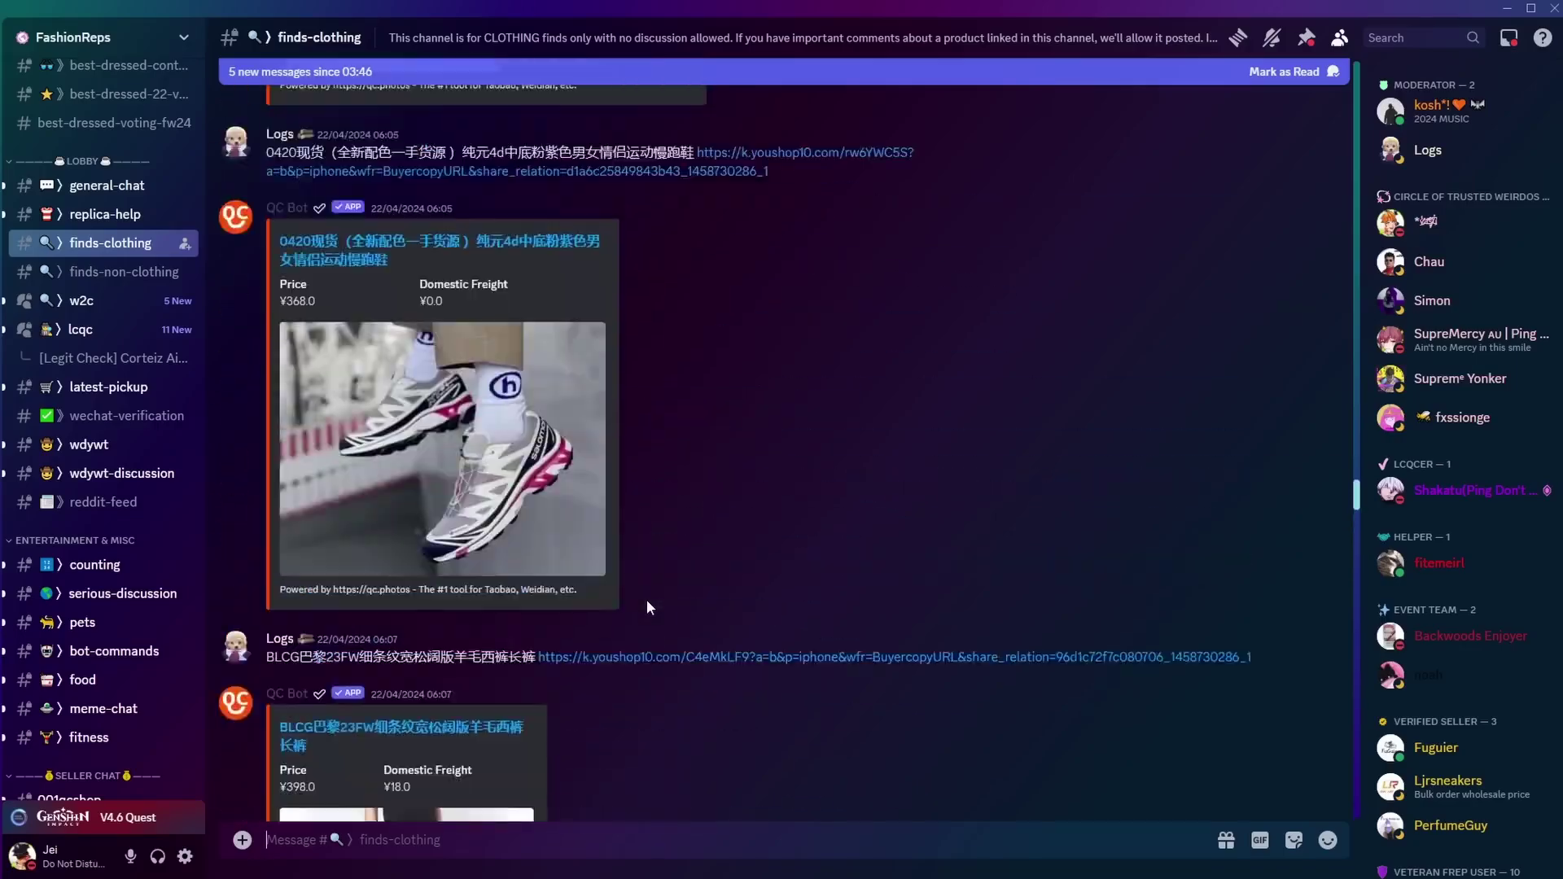
{"action": "scroll", "coordinate": [648, 627], "scroll_direction": "up", "scroll_amount": 10}
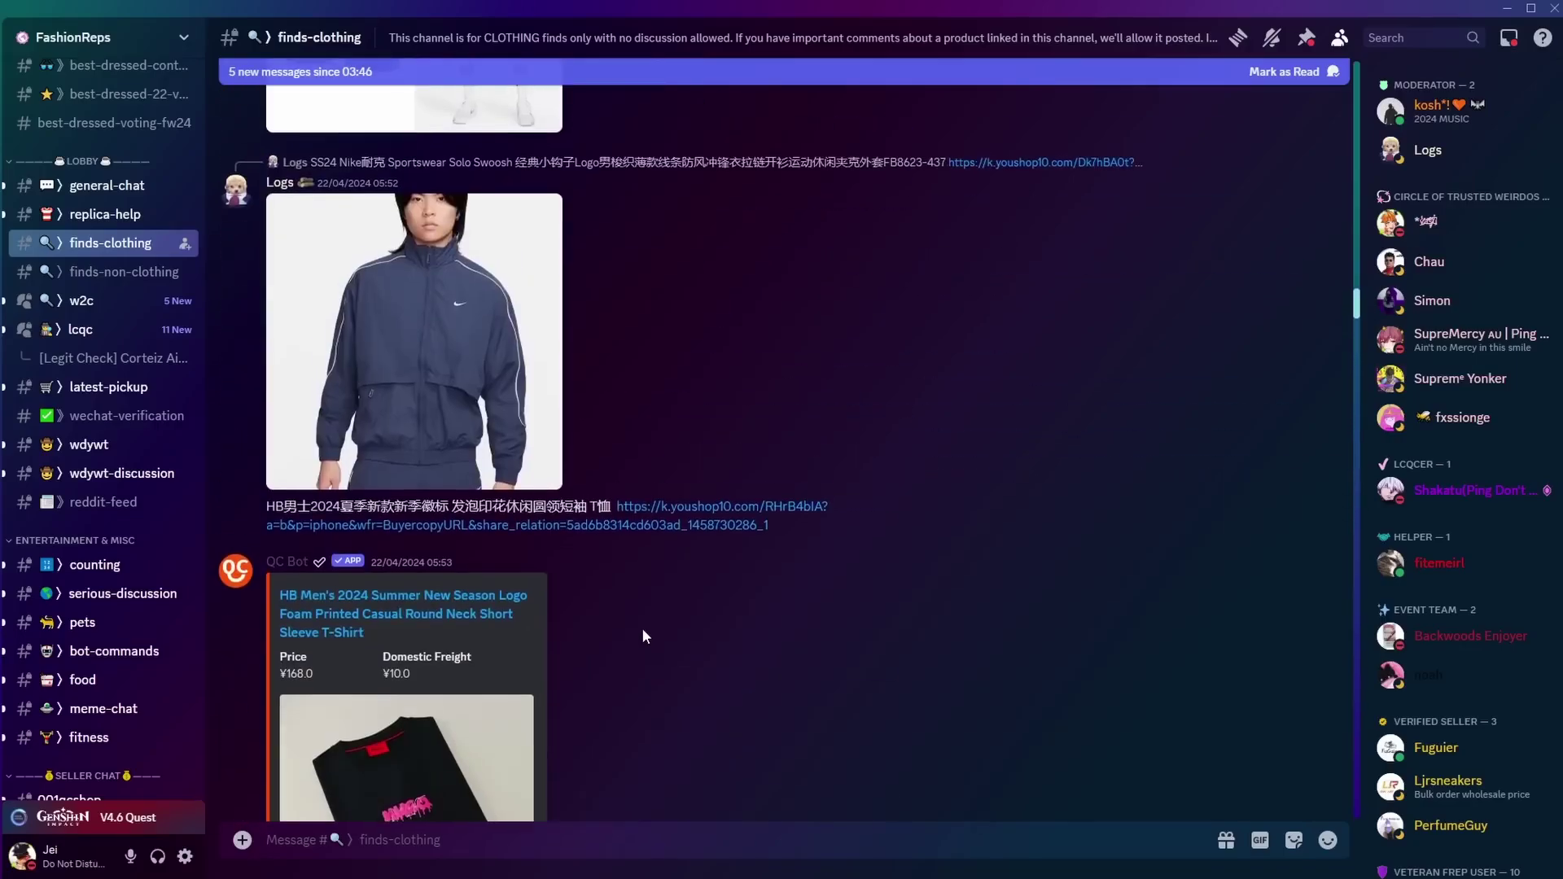
Search the FashionReps server's messages for "belt" and for "blazer".
{"action": "left_click", "coordinate": [1417, 36]}
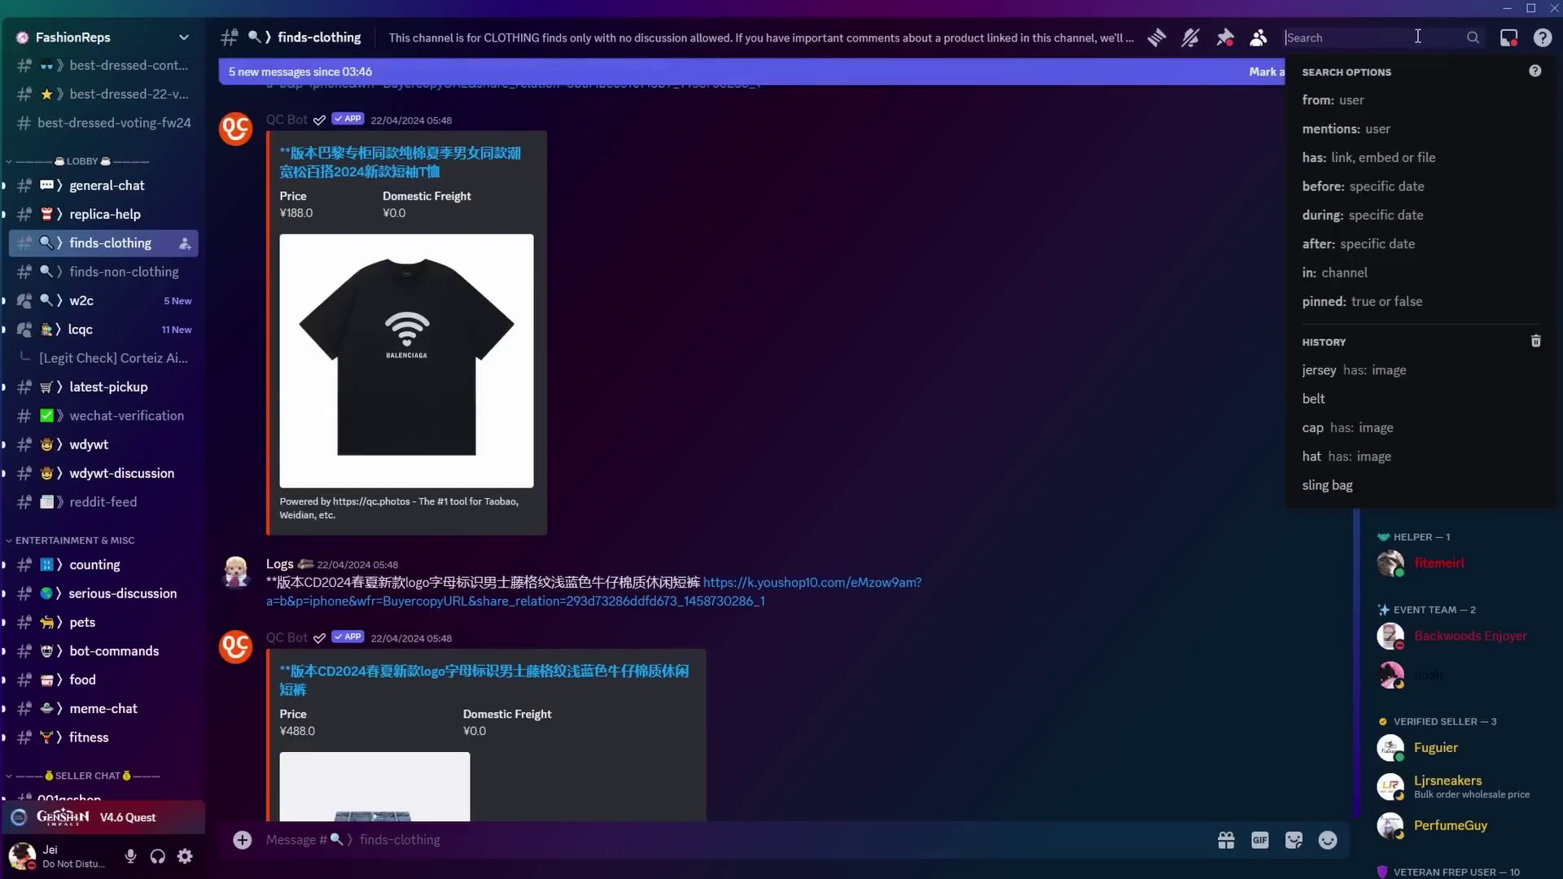
{"action": "type", "text": "belt"}
{"action": "key", "text": "Return"}
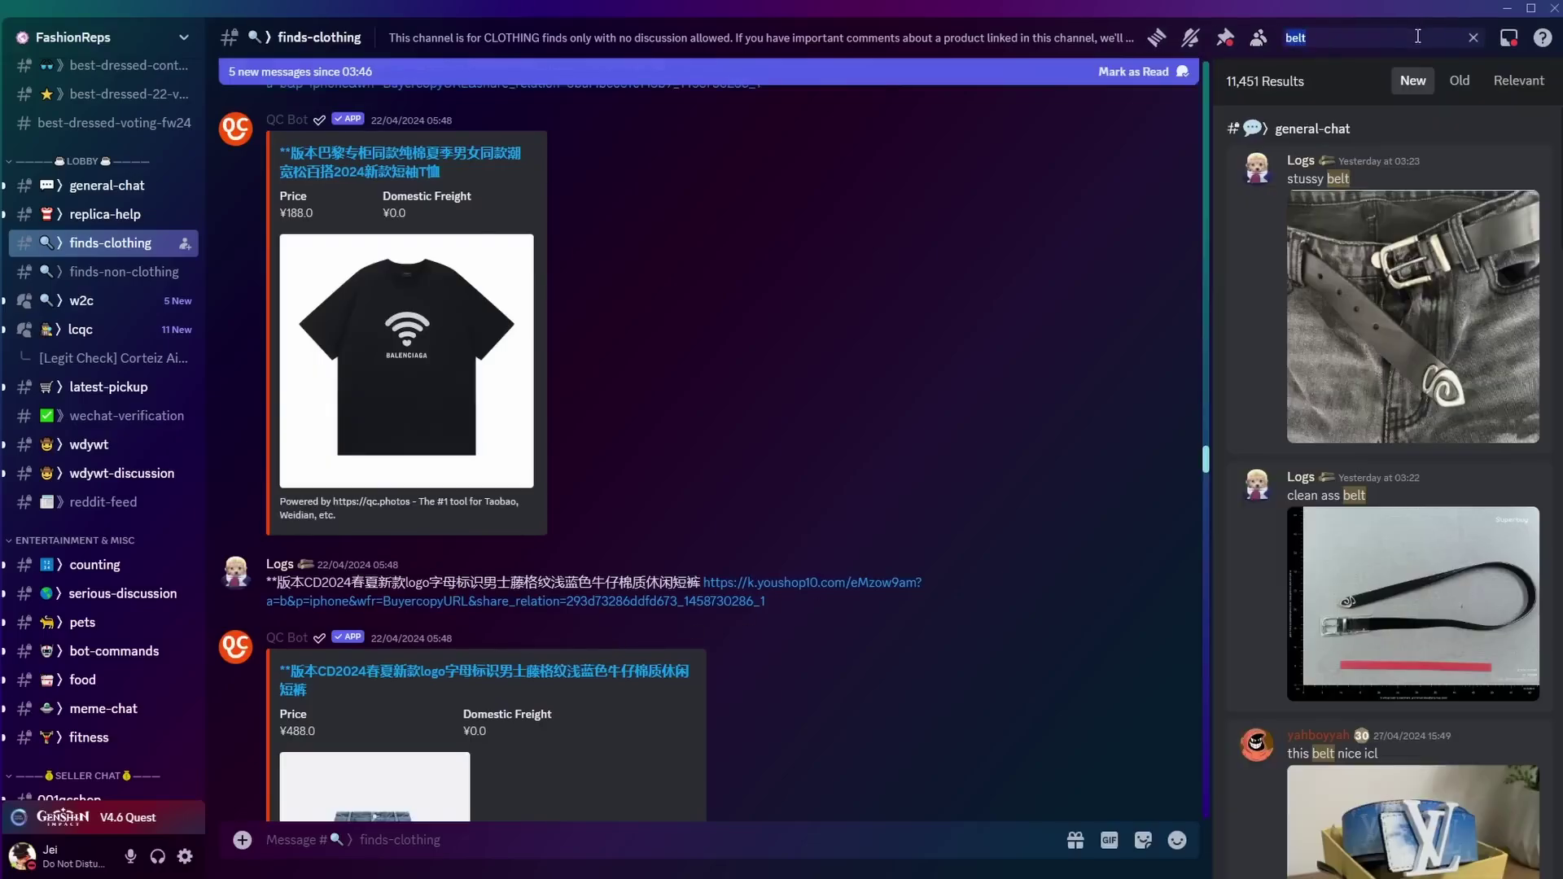
{"action": "type", "text": "blazer"}
{"action": "key", "text": "Return"}
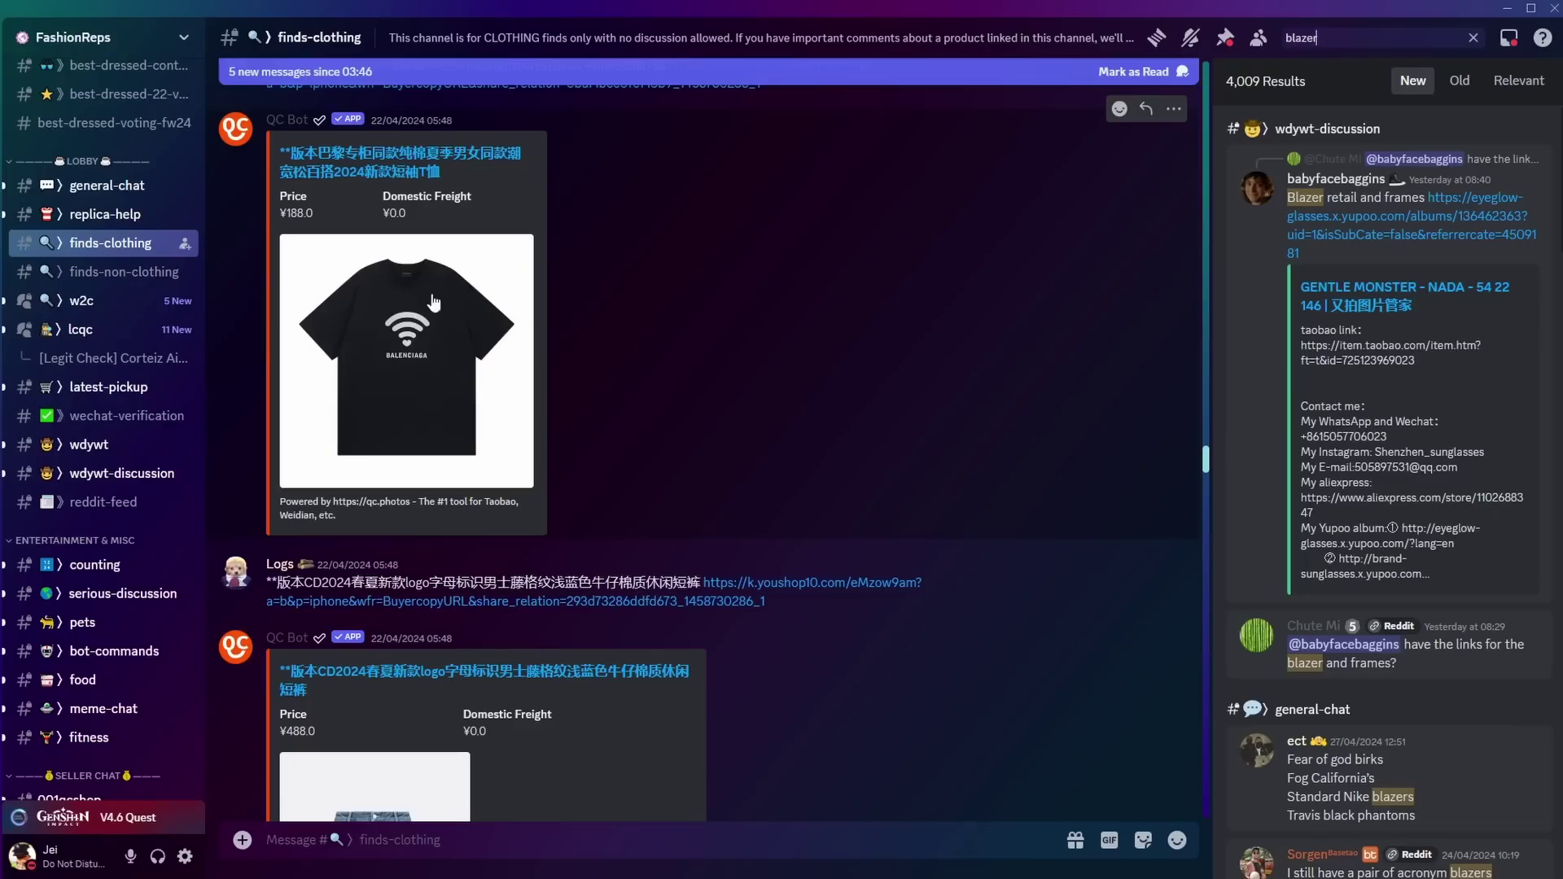
Find the broken planet jeans post in finds-clothing and copy its Weidian link.
{"action": "left_click", "coordinate": [3, 359]}
{"action": "scroll", "coordinate": [96, 362], "scroll_direction": "down", "scroll_amount": 3}
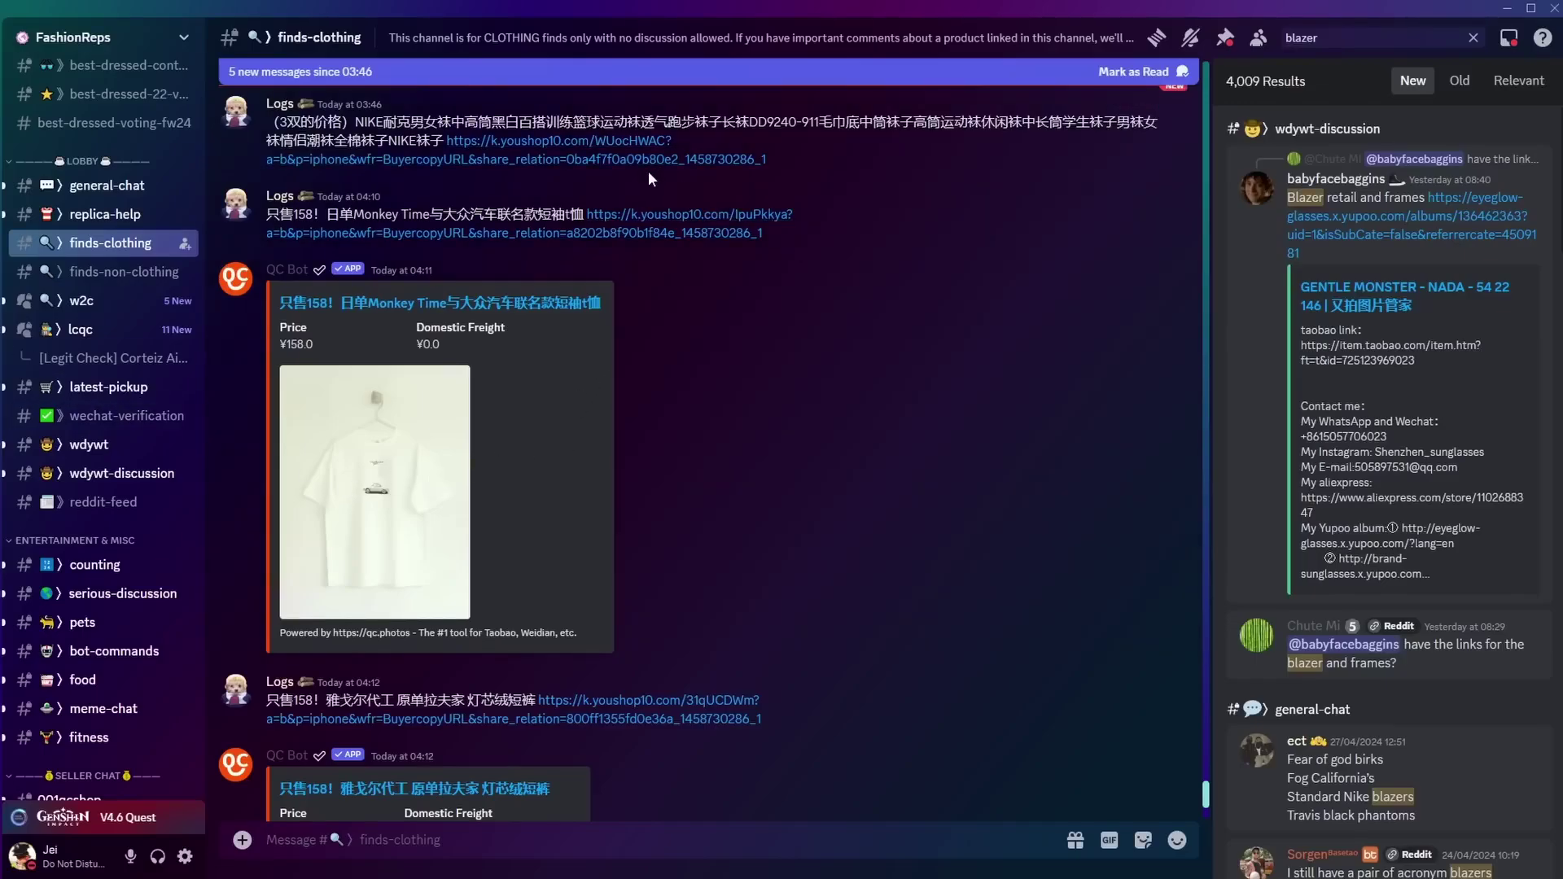
{"action": "scroll", "coordinate": [648, 171], "scroll_direction": "up", "scroll_amount": 10}
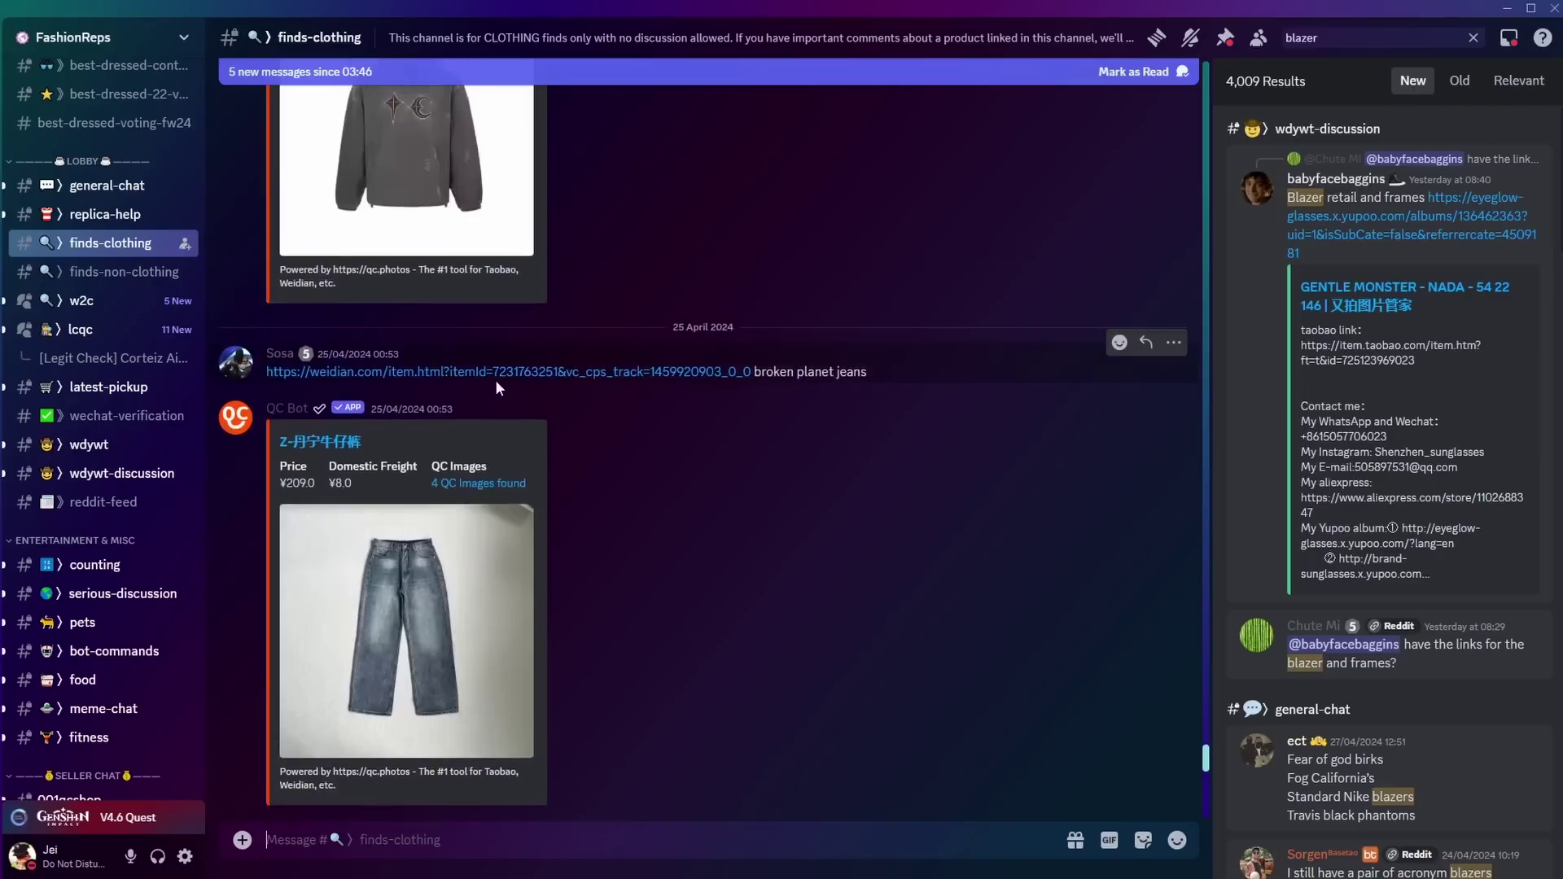
{"action": "right_click", "coordinate": [537, 379]}
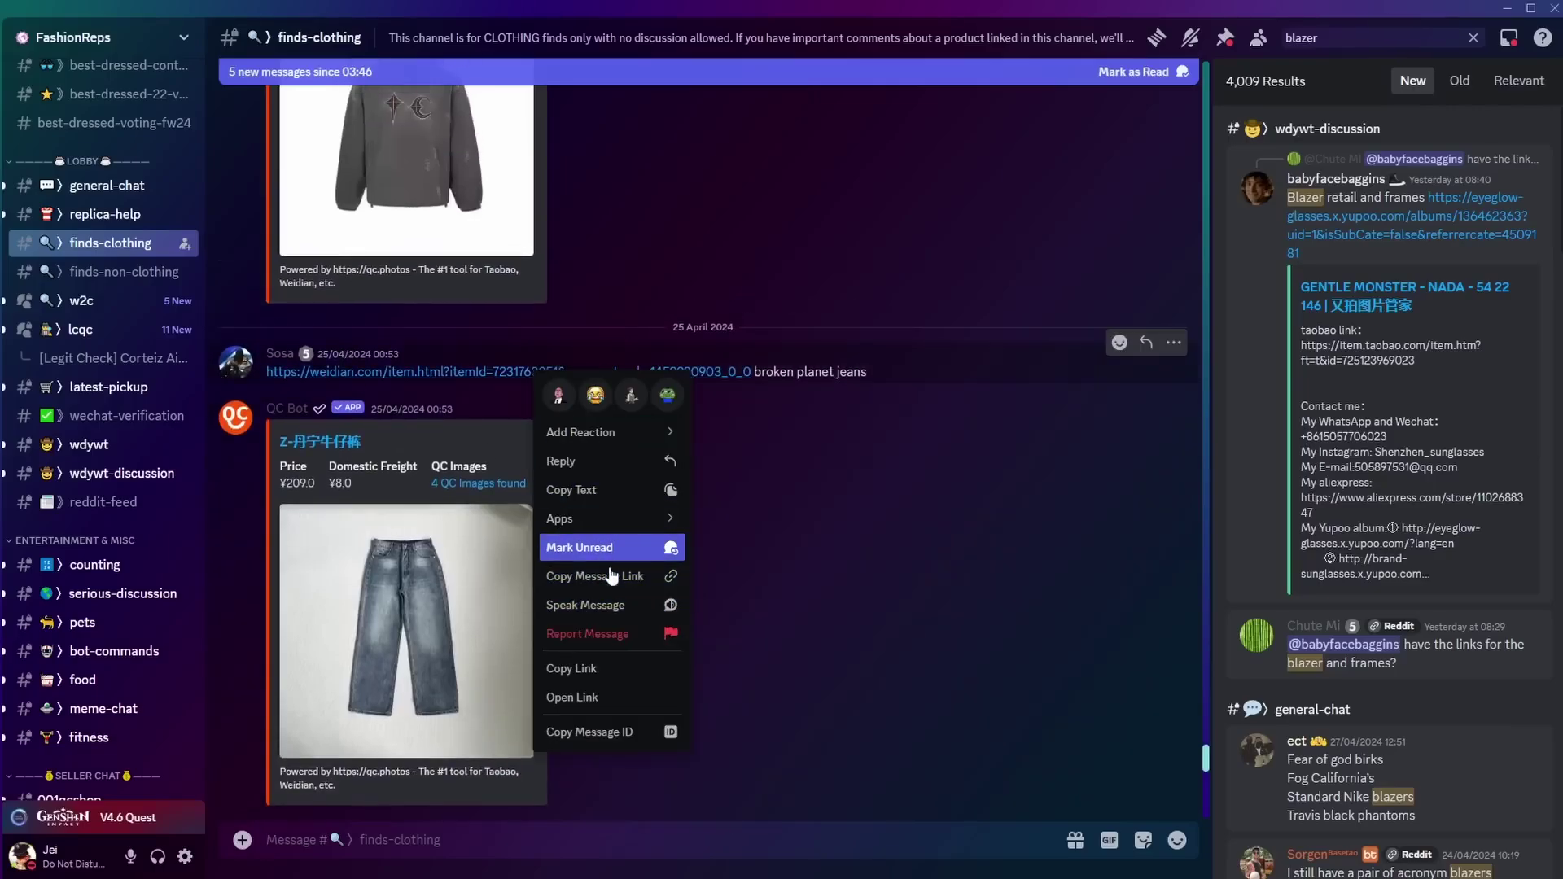
{"action": "left_click", "coordinate": [571, 668]}
Switch to AllChinaBuy in the browser and search for the product with the copied Weidian link.
{"action": "left_click", "coordinate": [1508, 10]}
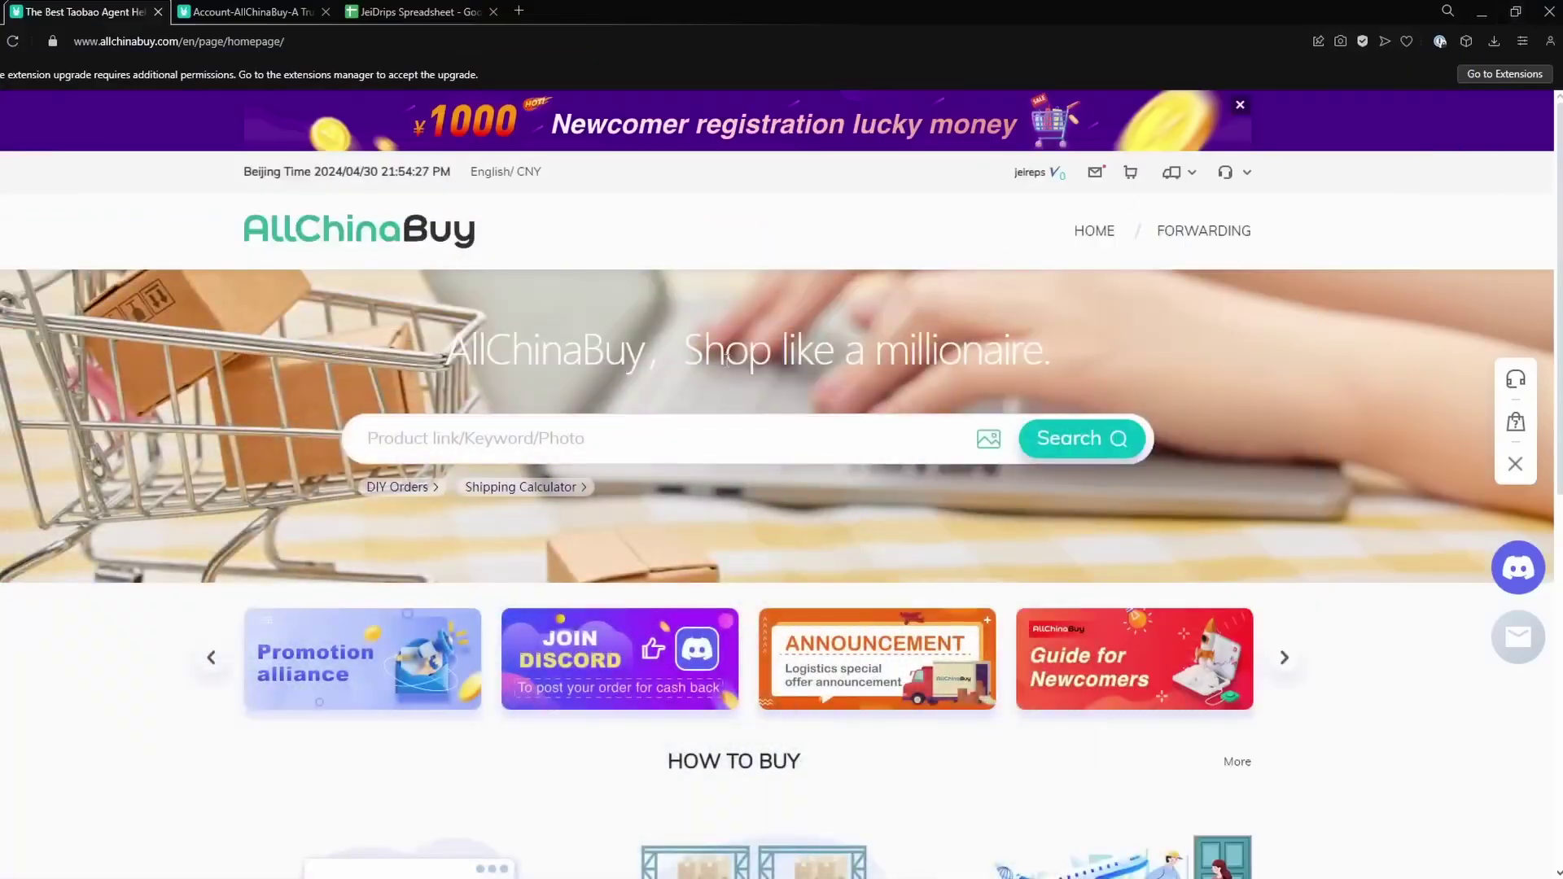
{"action": "left_click", "coordinate": [610, 438]}
{"action": "right_click", "coordinate": [609, 440]}
{"action": "left_click", "coordinate": [727, 554]}
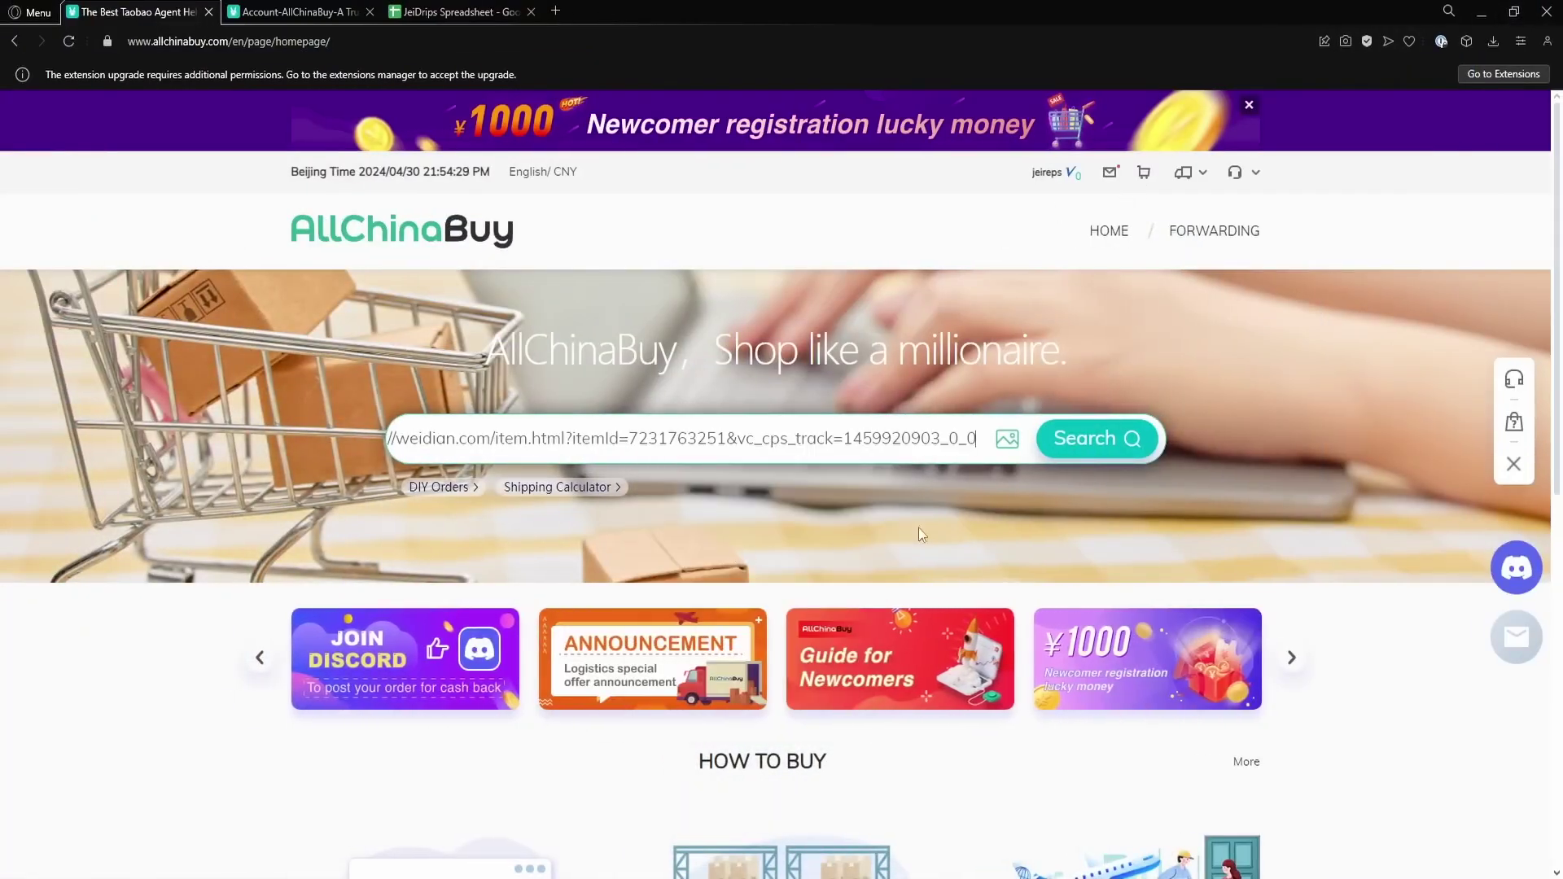
{"action": "left_click", "coordinate": [1064, 443]}
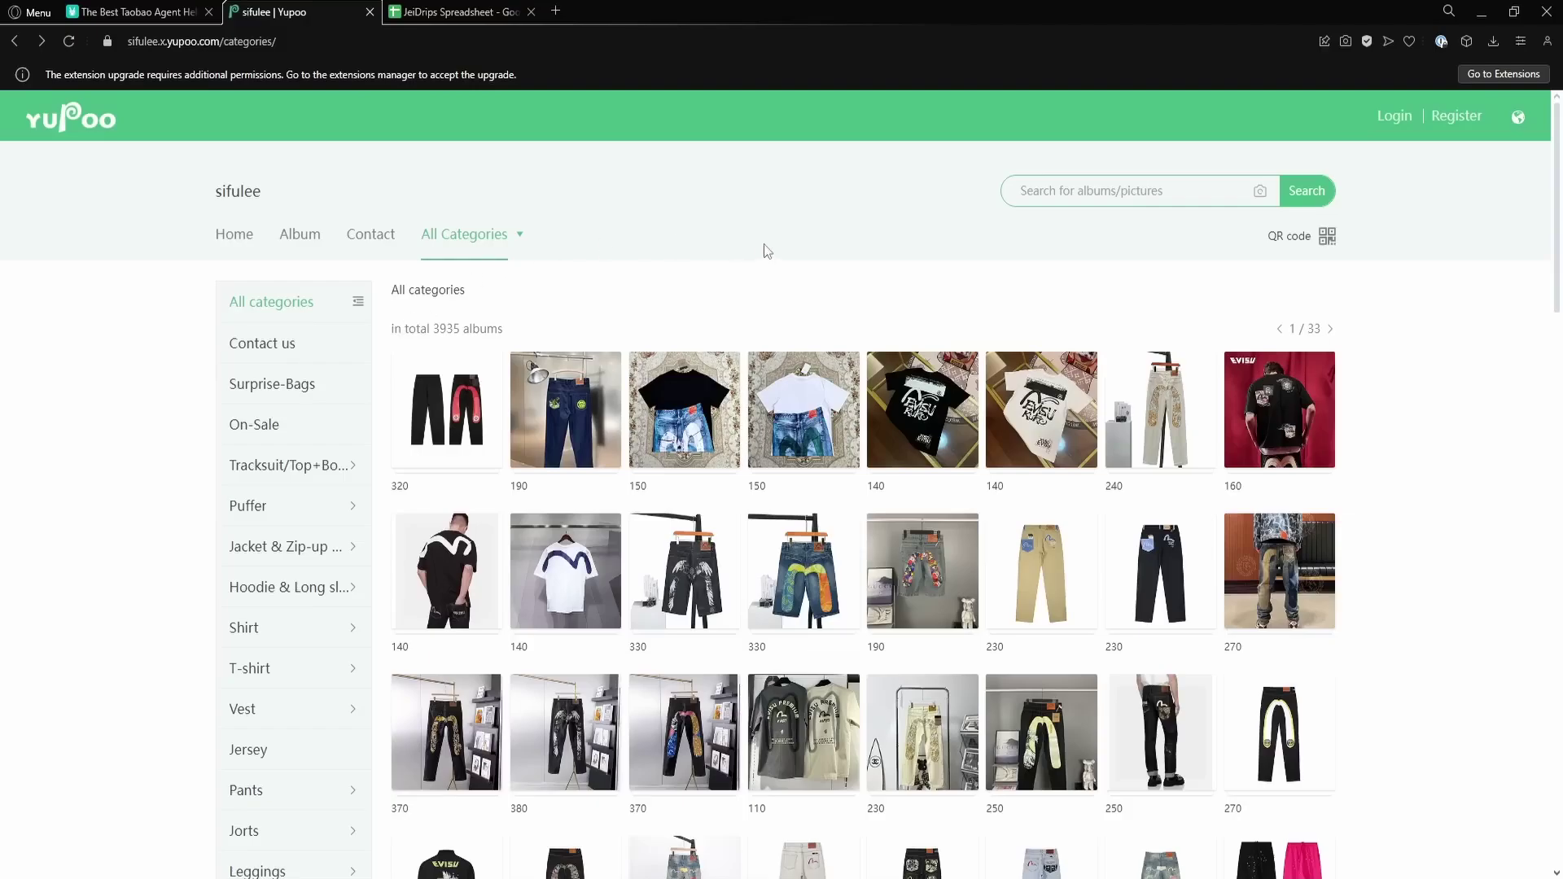
Open the sifulee store's black jeans album titled 320 on Yupoo and examine its price and size chart image.
{"action": "left_click", "coordinate": [482, 404]}
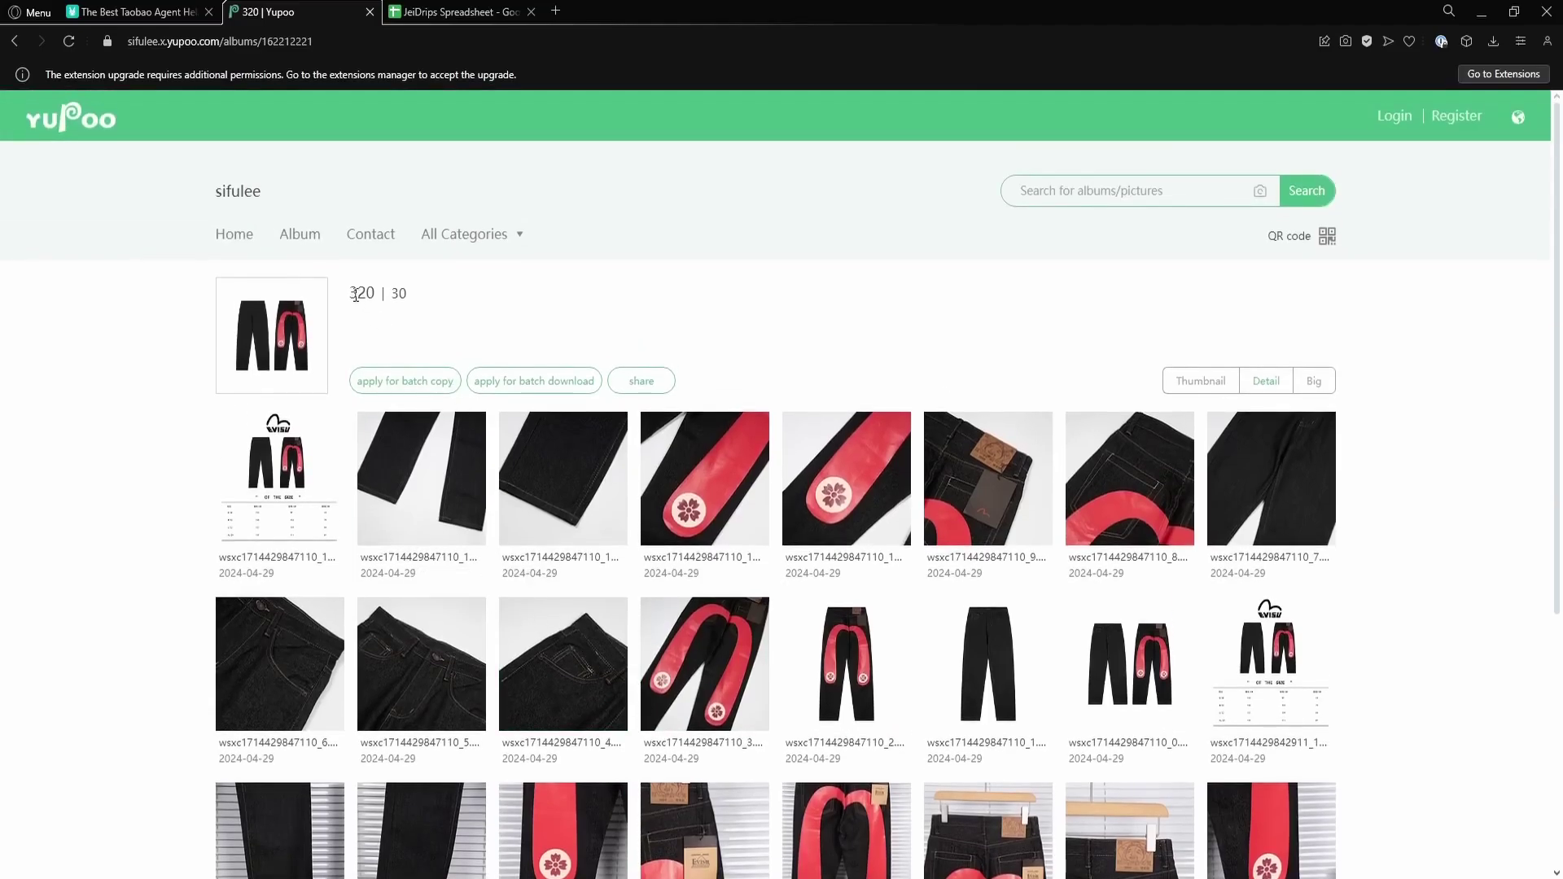
{"action": "left_click_drag", "start_coordinate": [349, 293], "coordinate": [386, 293]}
{"action": "left_click", "coordinate": [308, 448]}
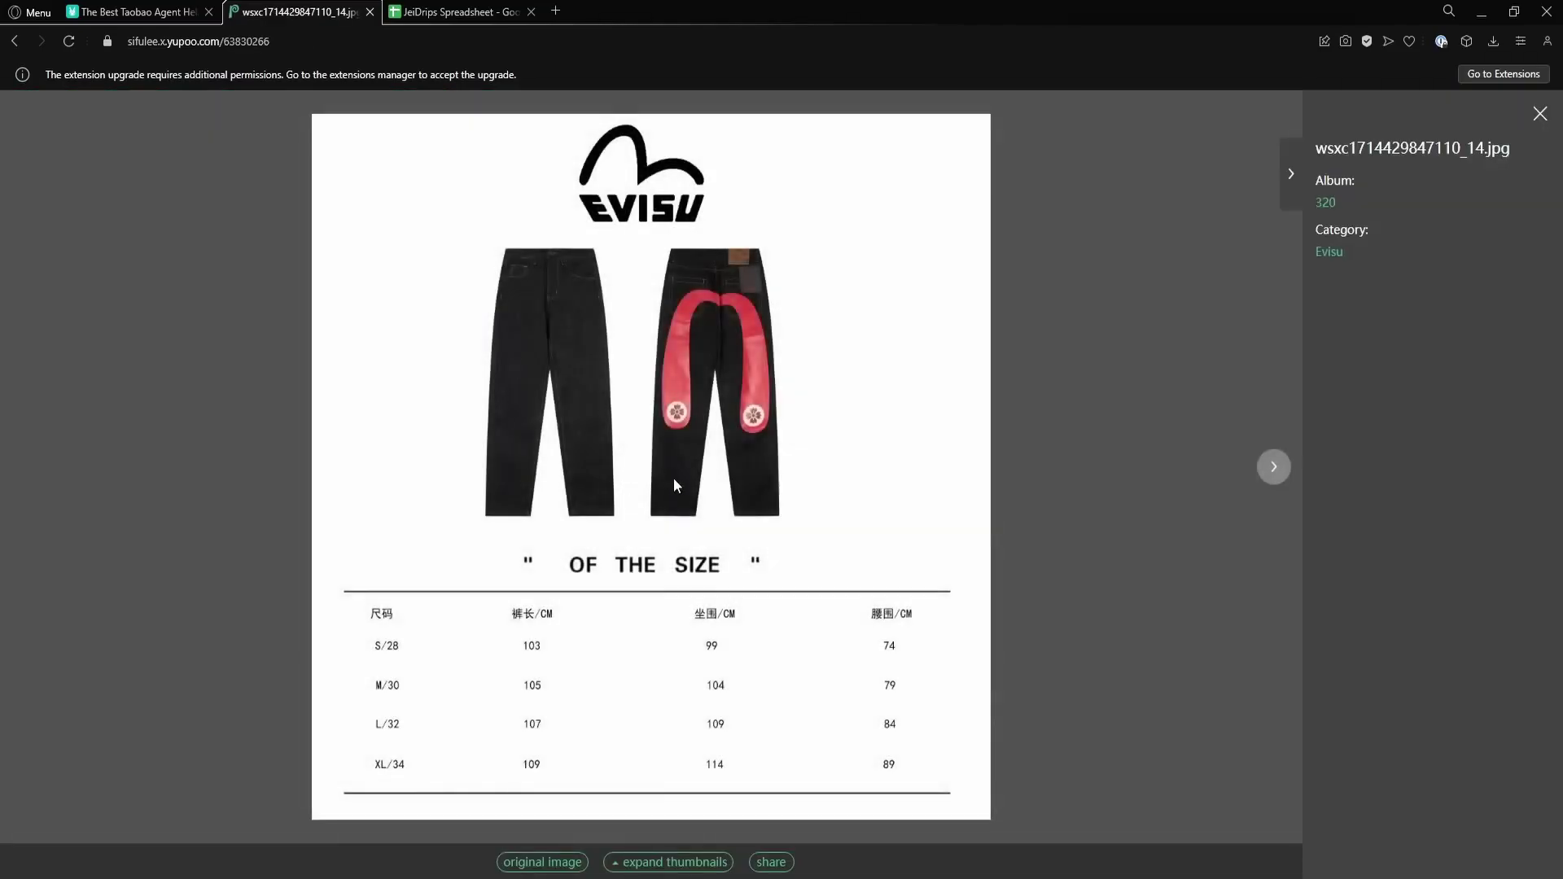
{"action": "key", "text": "Escape"}
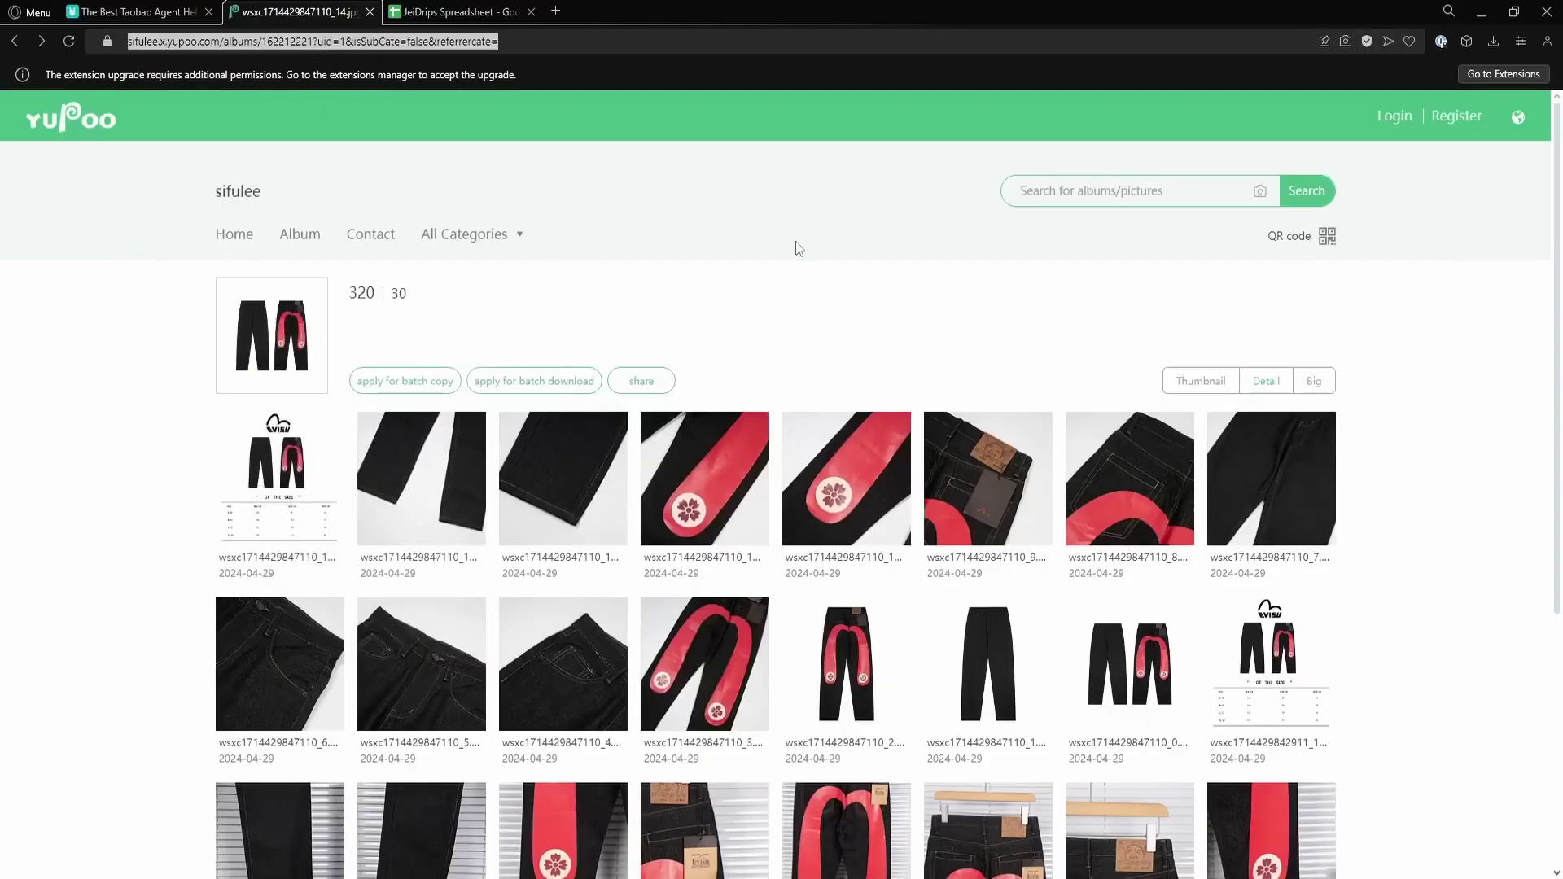
Open a DIY Orders form on AllChinaBuy with the Yupoo jeans album's address as the product link.
{"action": "left_click", "coordinate": [171, 10]}
{"action": "mouse_move", "coordinate": [1180, 193]}
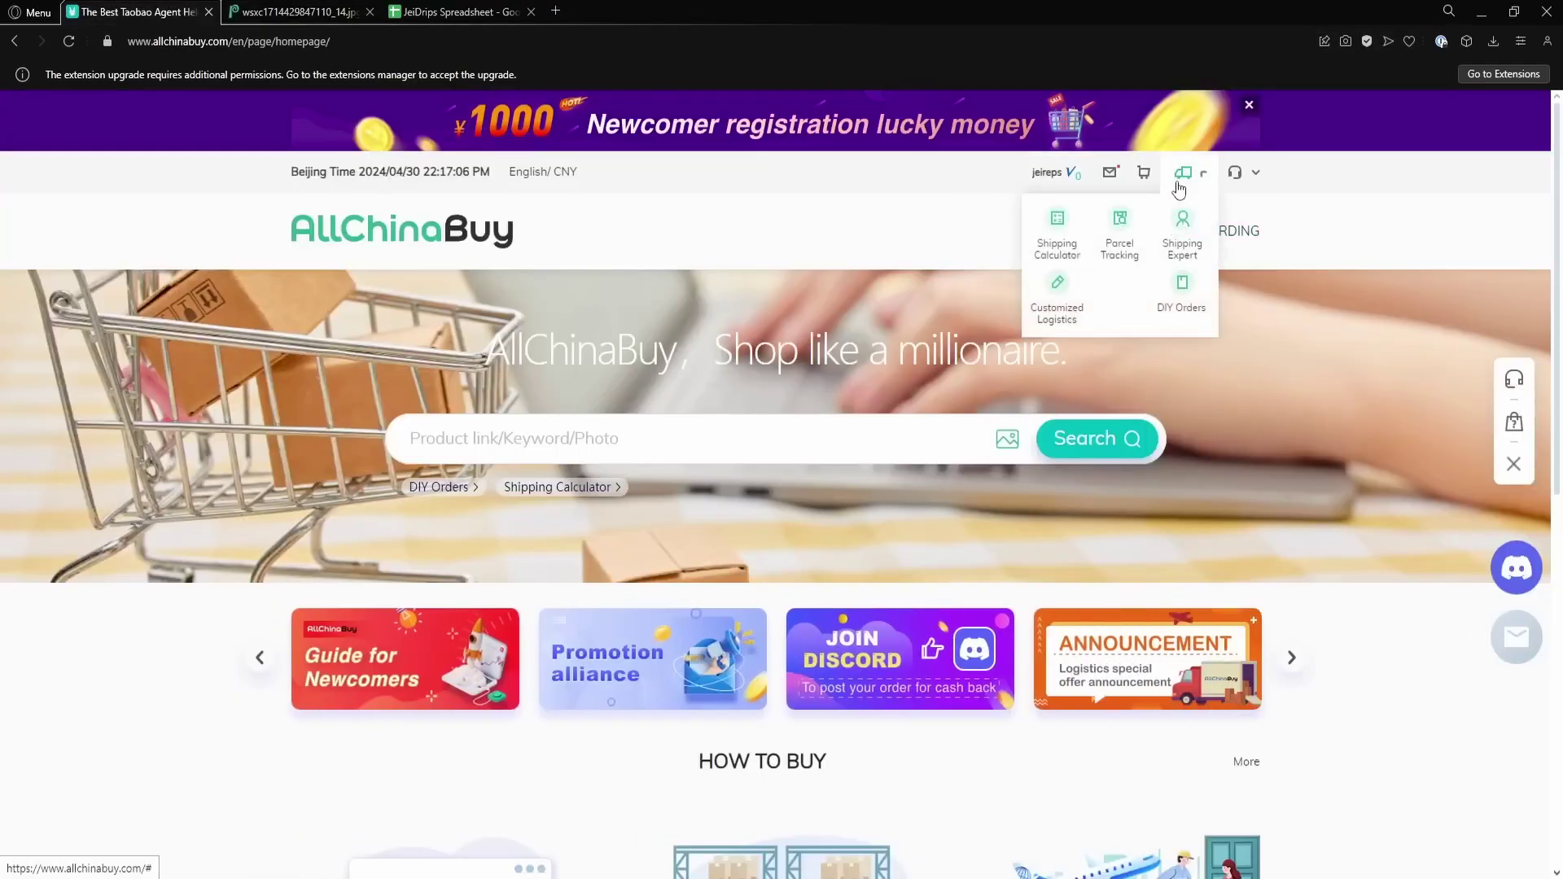
{"action": "left_click", "coordinate": [1179, 310]}
{"action": "scroll", "coordinate": [498, 509], "scroll_direction": "down", "scroll_amount": 2}
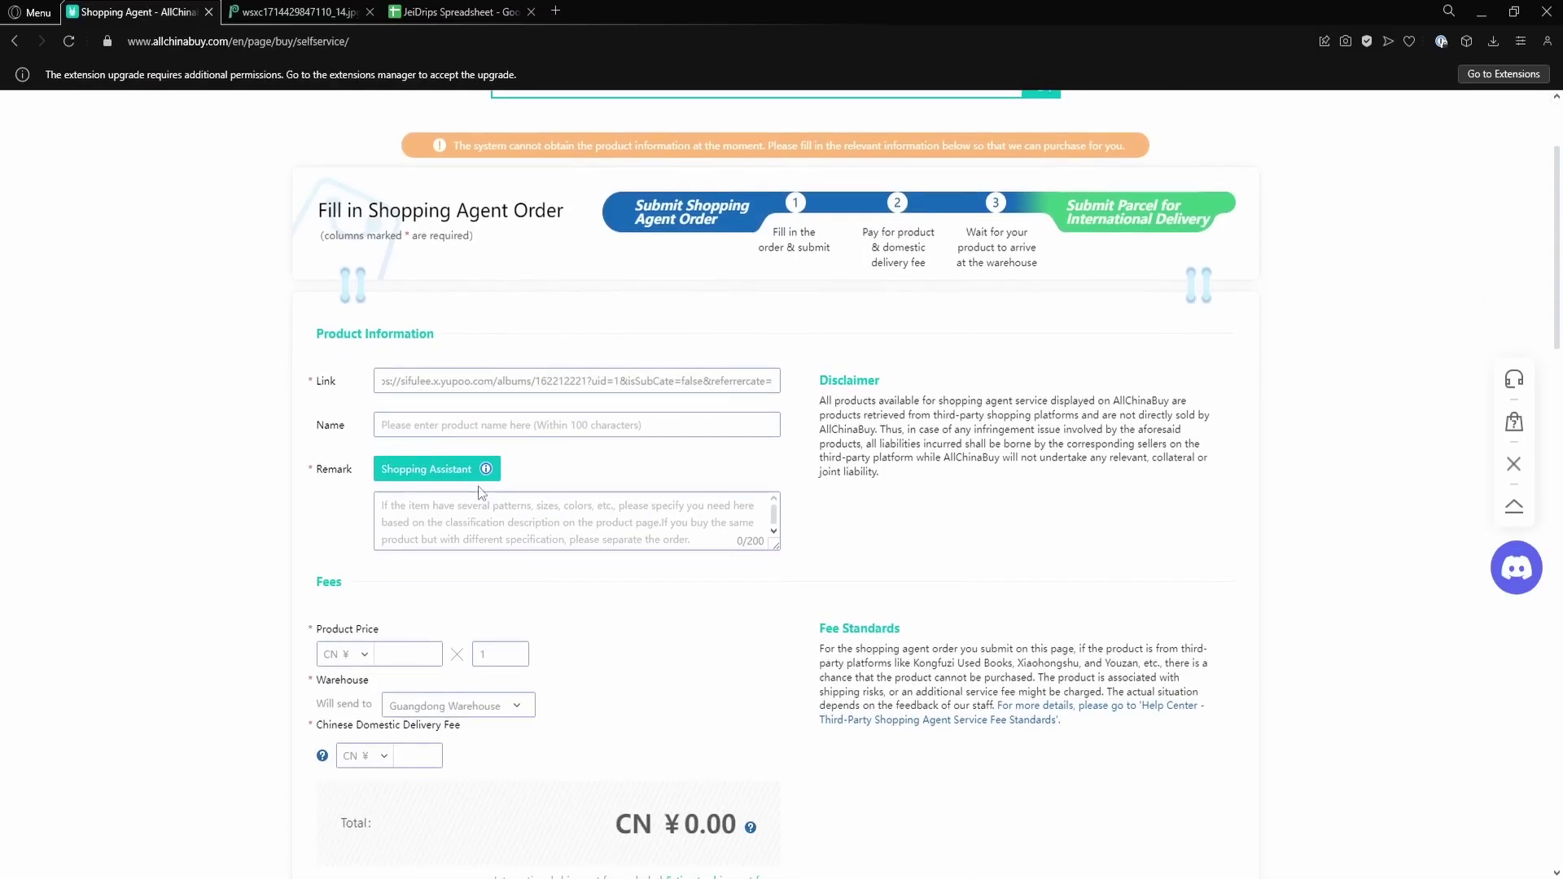
Name the product "jeans" and enter the remark "Black L" in the shopping agent order.
{"action": "left_click", "coordinate": [472, 429]}
{"action": "type", "text": "jeans"}
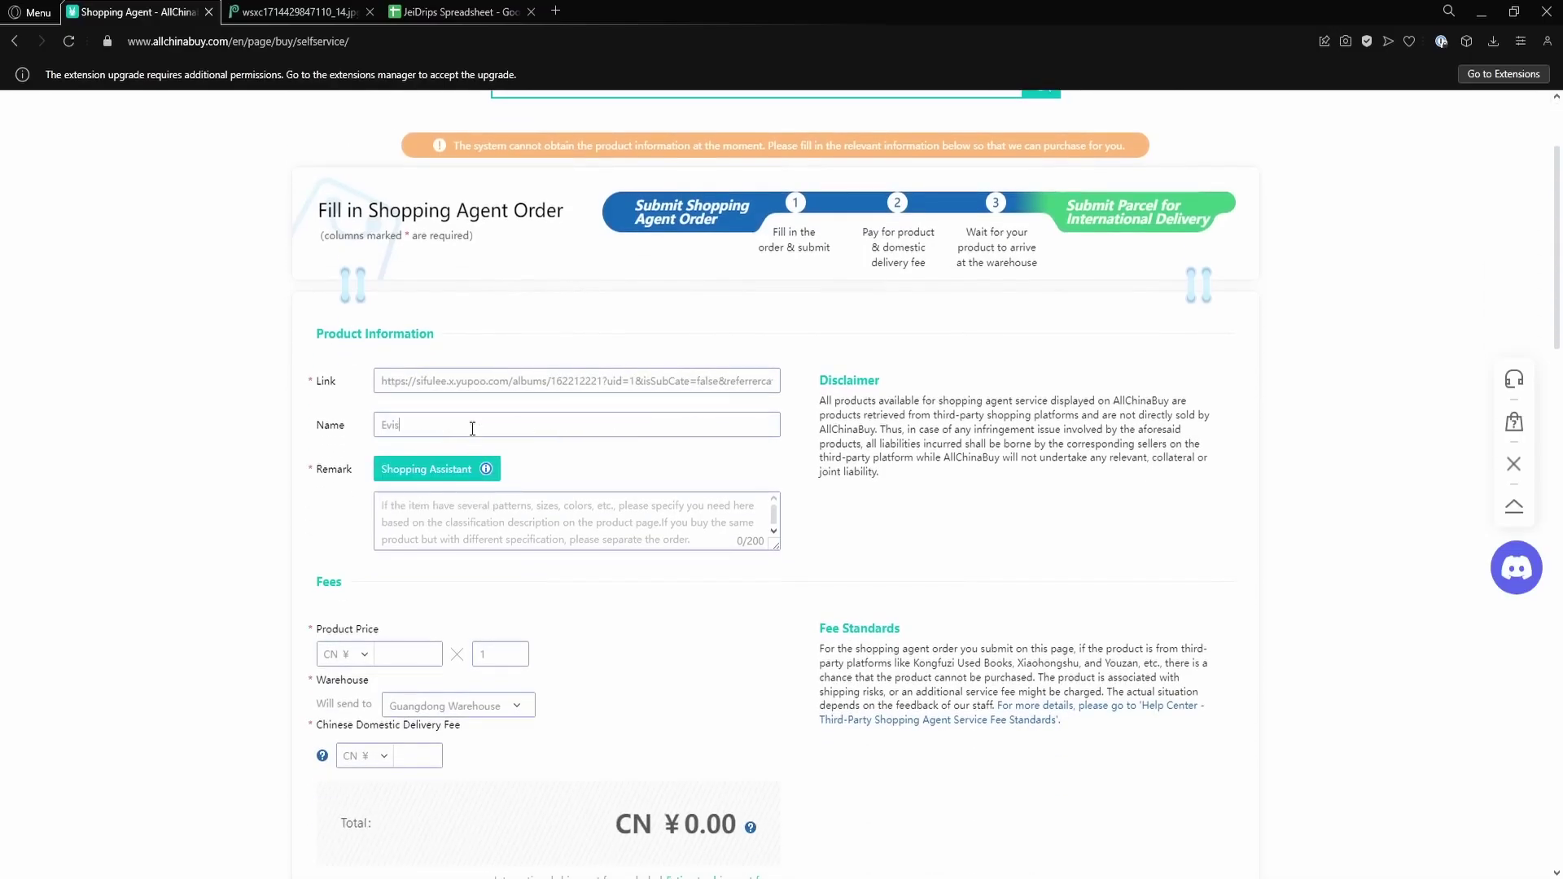
{"action": "left_click", "coordinate": [540, 536]}
{"action": "scroll", "coordinate": [541, 536], "scroll_direction": "up", "scroll_amount": 1}
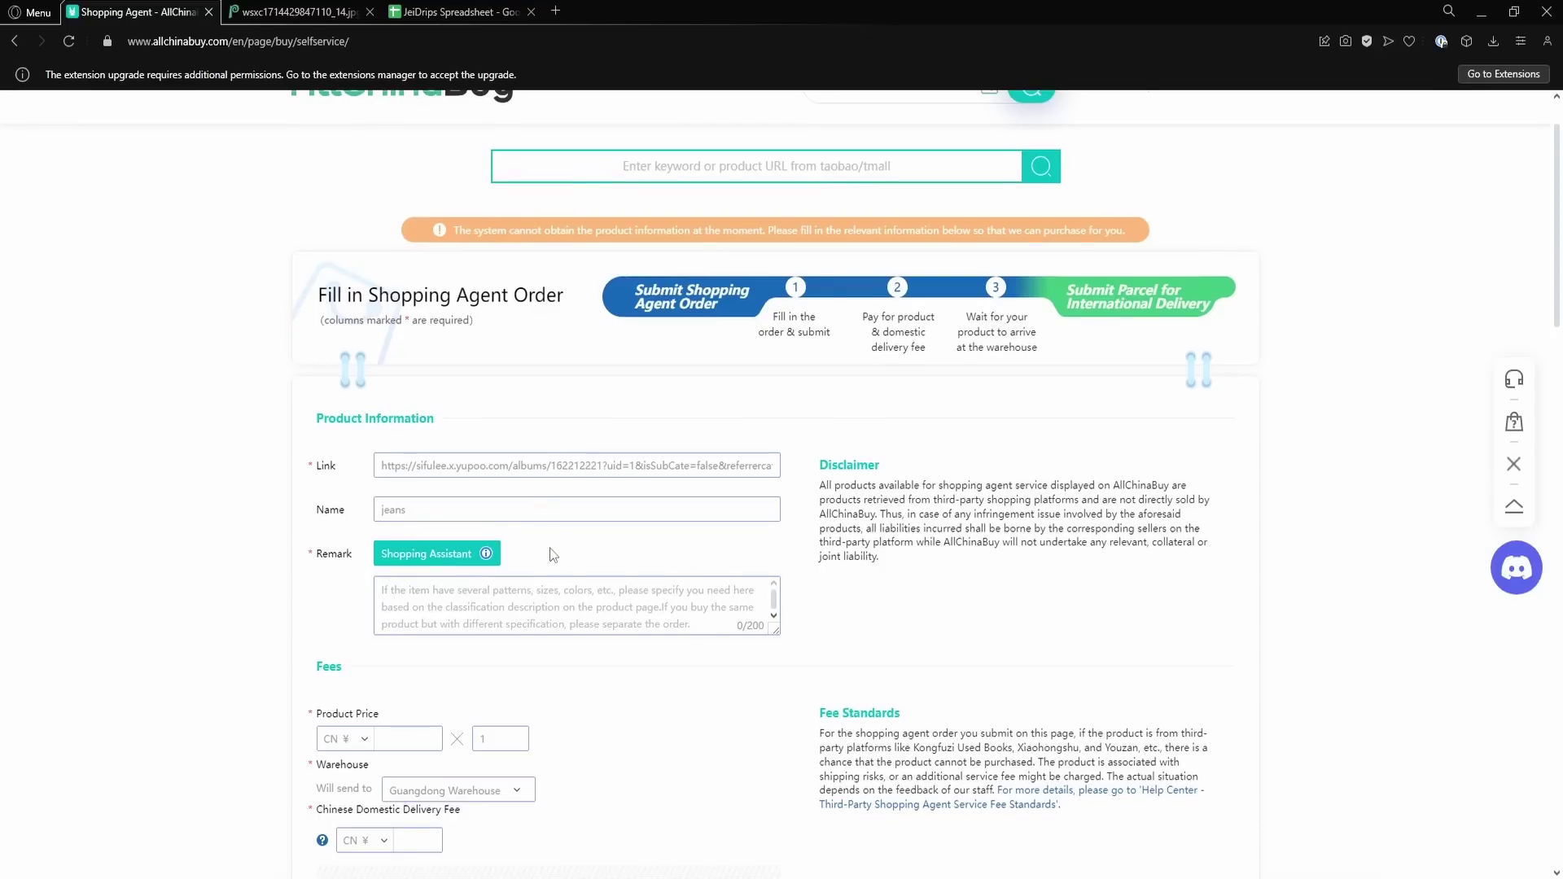
{"action": "type", "text": "Black L"}
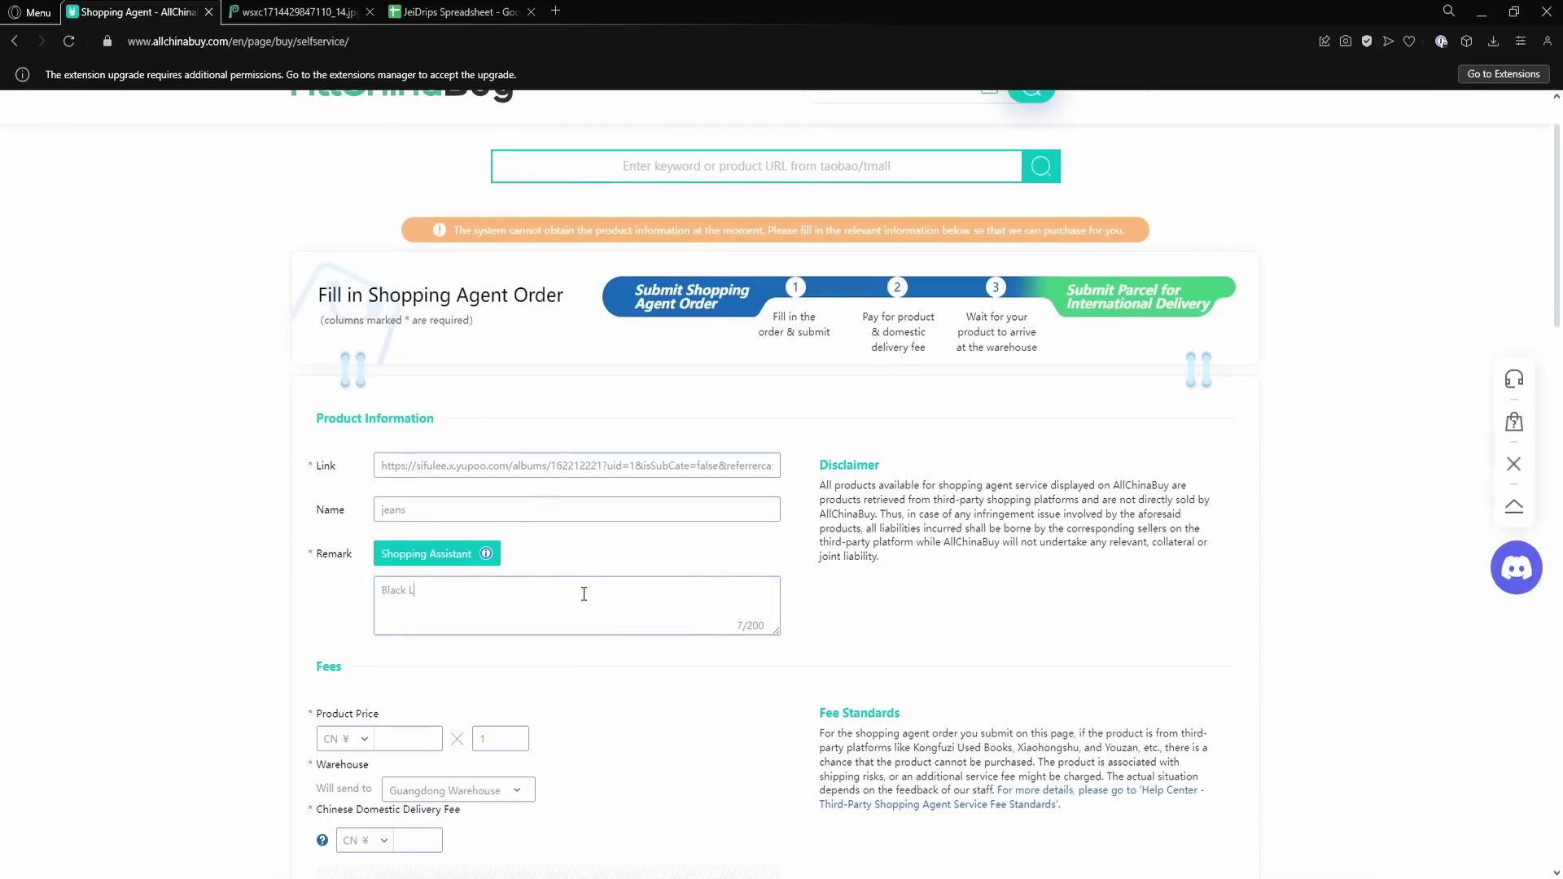
Check the price in the Yupoo album's title and set the order's product price to CN ¥ 320.
{"action": "scroll", "coordinate": [541, 635], "scroll_direction": "down", "scroll_amount": 3}
{"action": "left_click", "coordinate": [407, 486]}
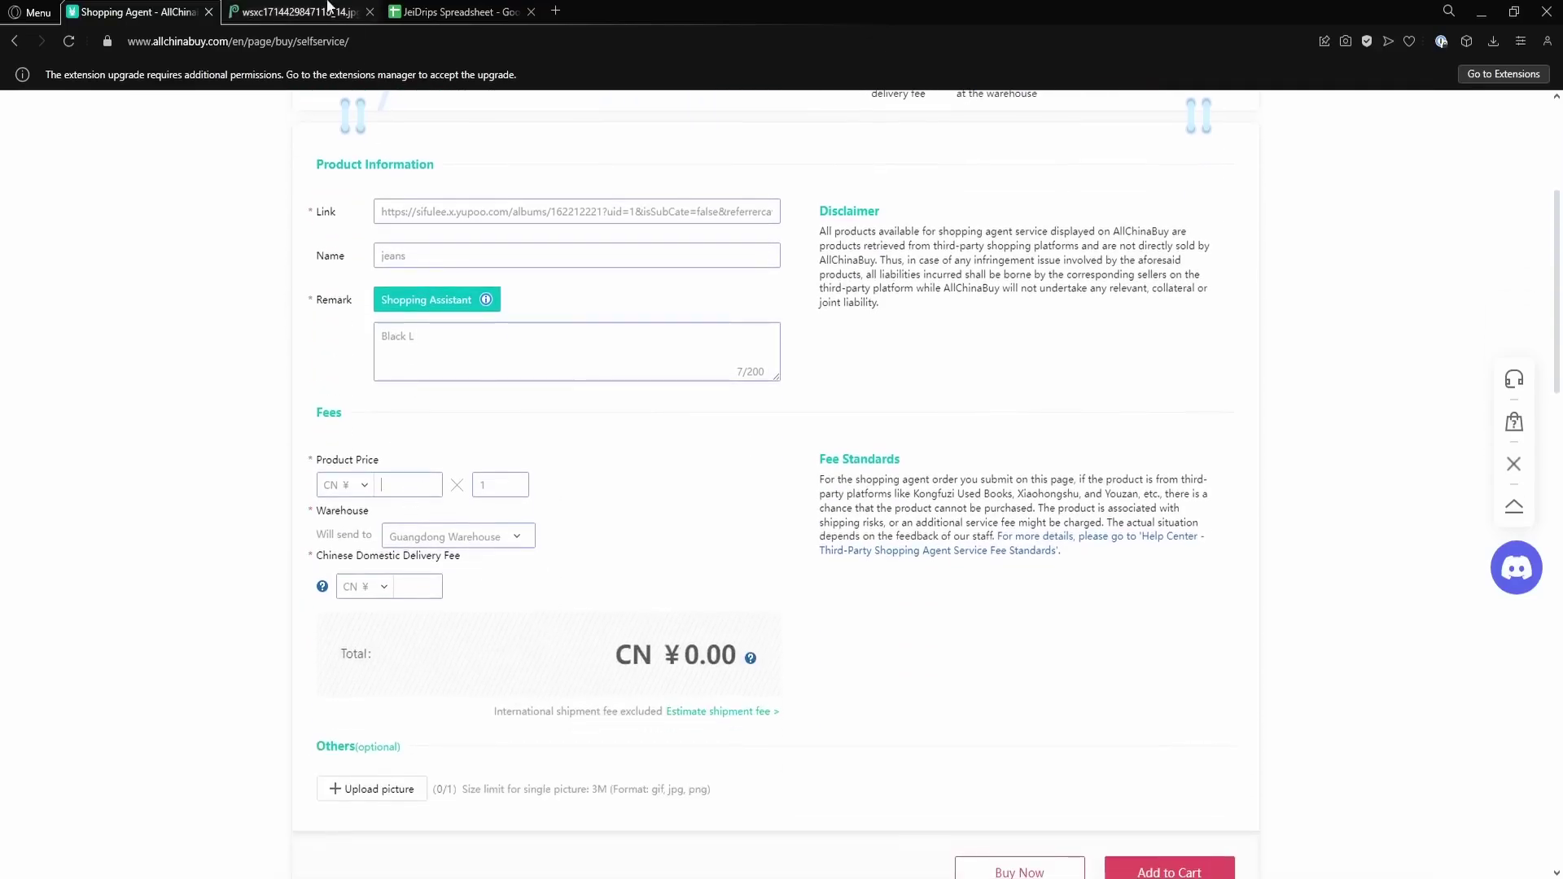
{"action": "left_click", "coordinate": [294, 11]}
{"action": "double_click", "coordinate": [363, 292]}
{"action": "left_click", "coordinate": [174, 10]}
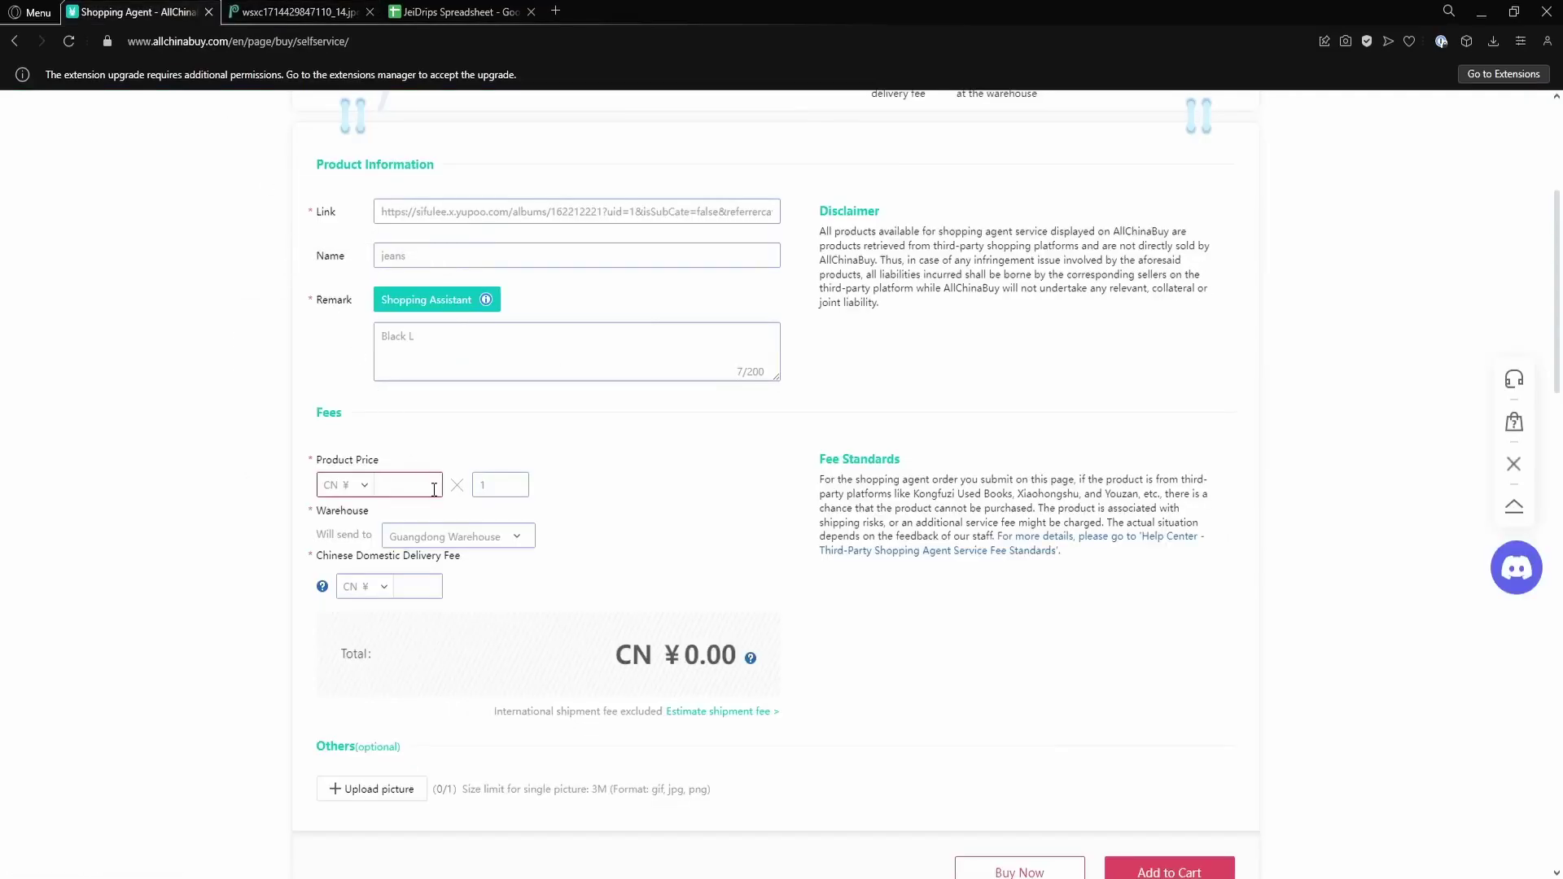
{"action": "type", "text": "320"}
Set the order's Chinese domestic delivery fee to CN ¥ 10.
{"action": "left_click", "coordinate": [424, 589]}
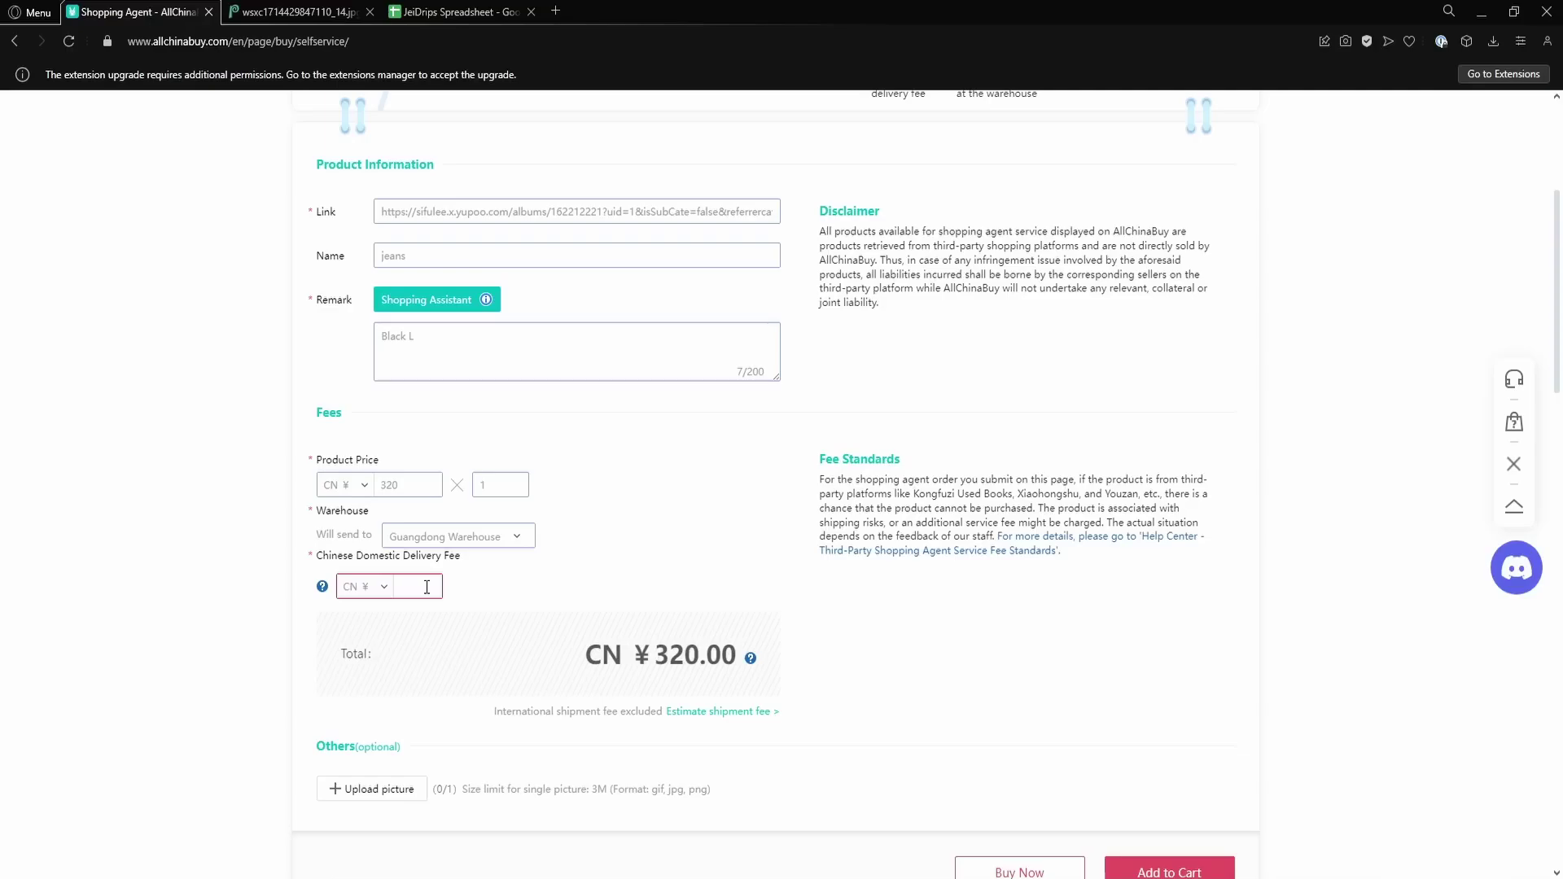
{"action": "type", "text": "10"}
{"action": "left_click", "coordinate": [521, 614]}
{"action": "scroll", "coordinate": [521, 615], "scroll_direction": "down", "scroll_amount": 1}
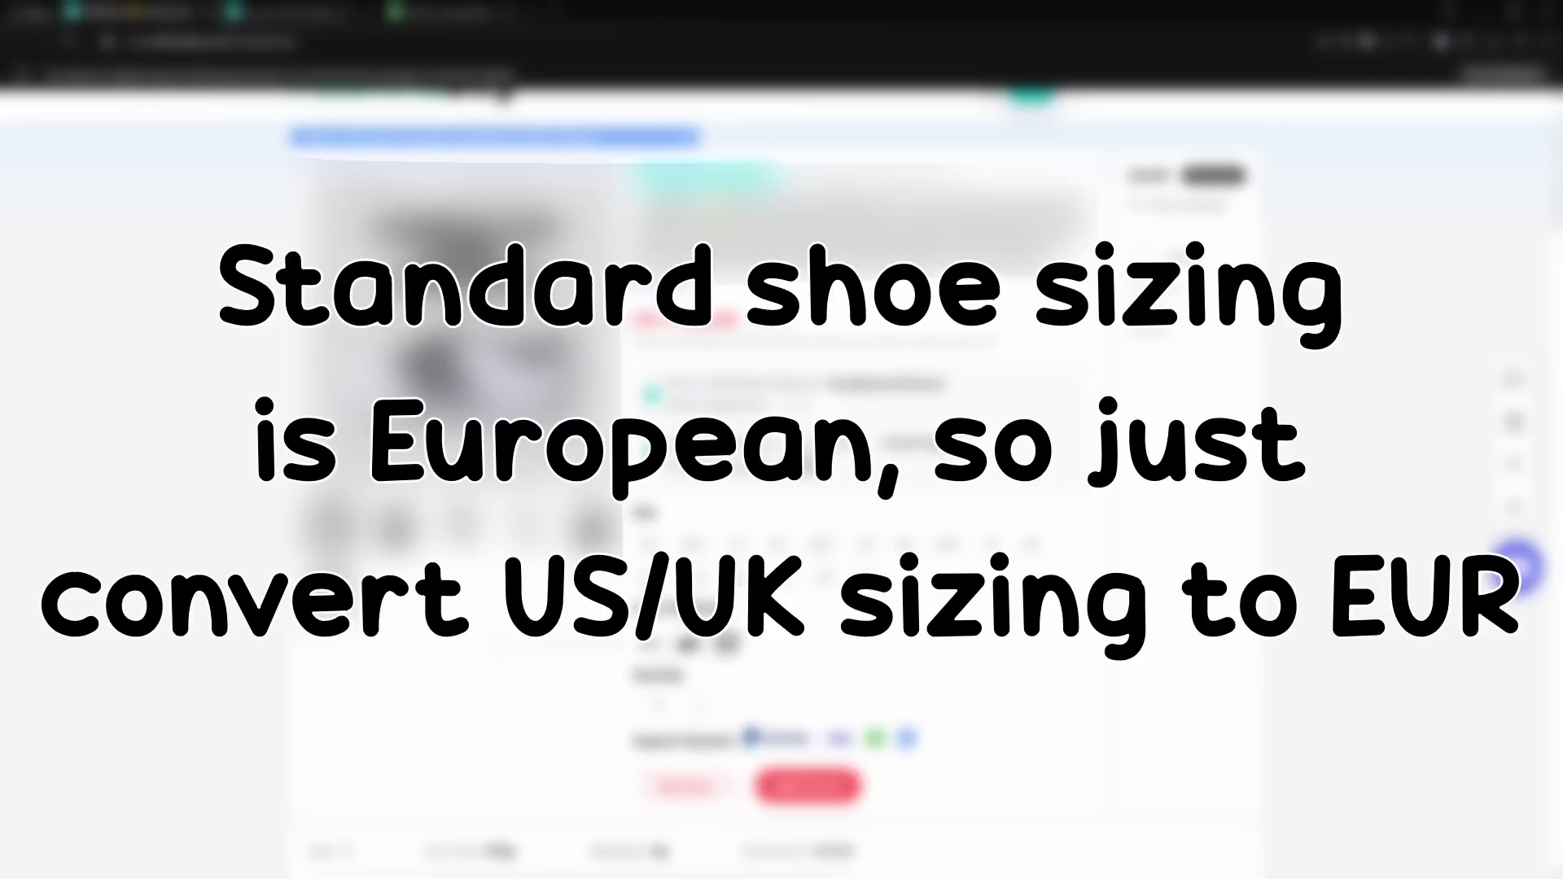
Choose size 43 and the black colour option on the shoe's product page.
{"action": "left_click", "coordinate": [696, 577]}
{"action": "left_click", "coordinate": [688, 642]}
Examine the shoe's sales, weight, volume and last purchase details on its product page.
{"action": "scroll", "coordinate": [725, 675], "scroll_direction": "down", "scroll_amount": 2}
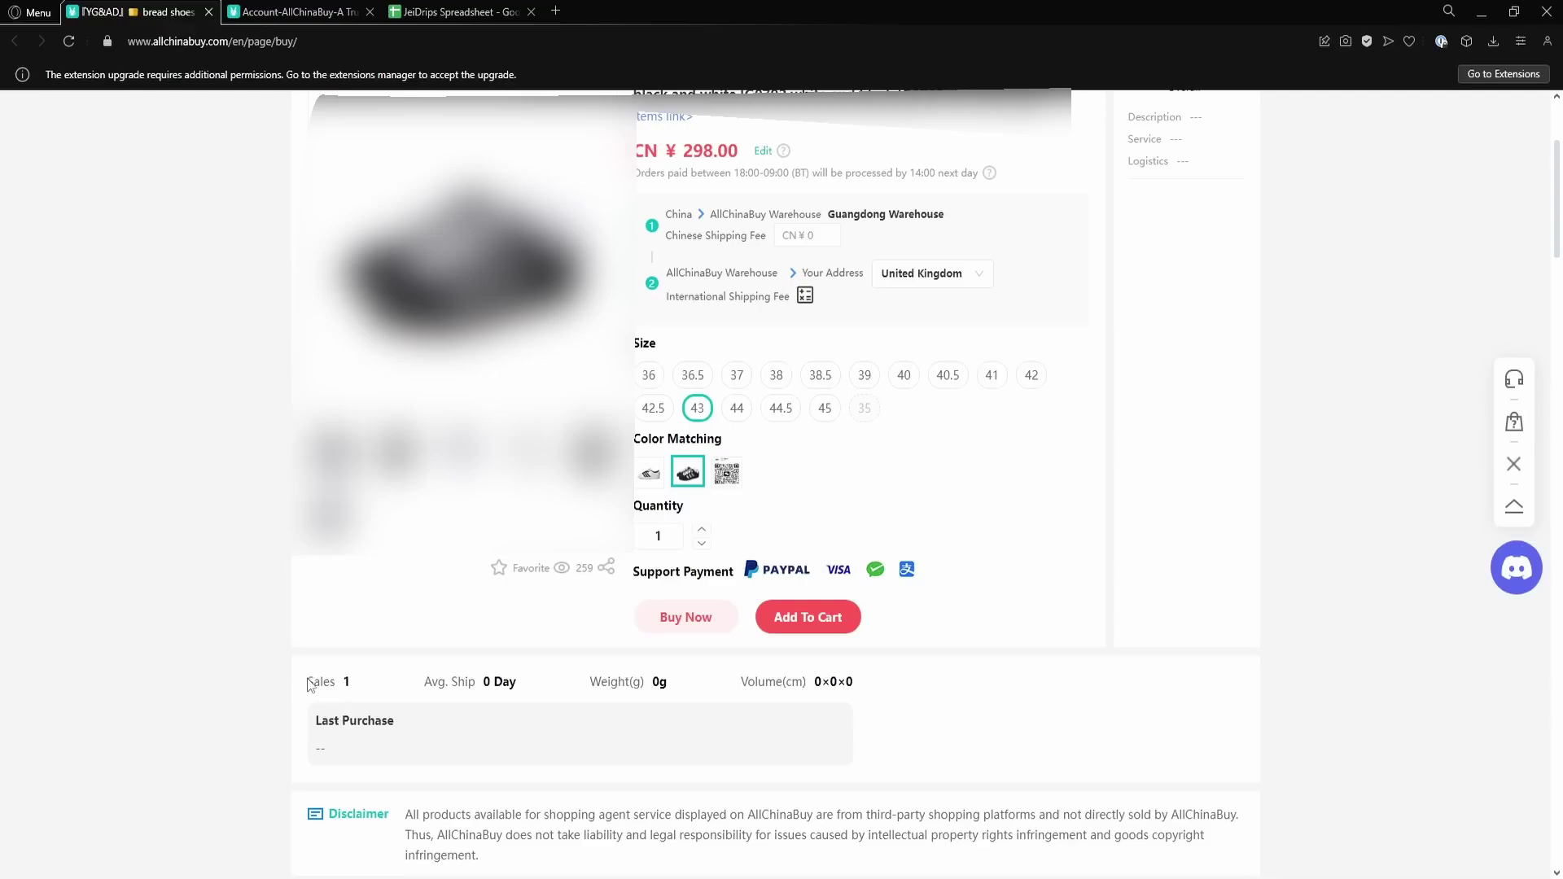
{"action": "double_click", "coordinate": [350, 687]}
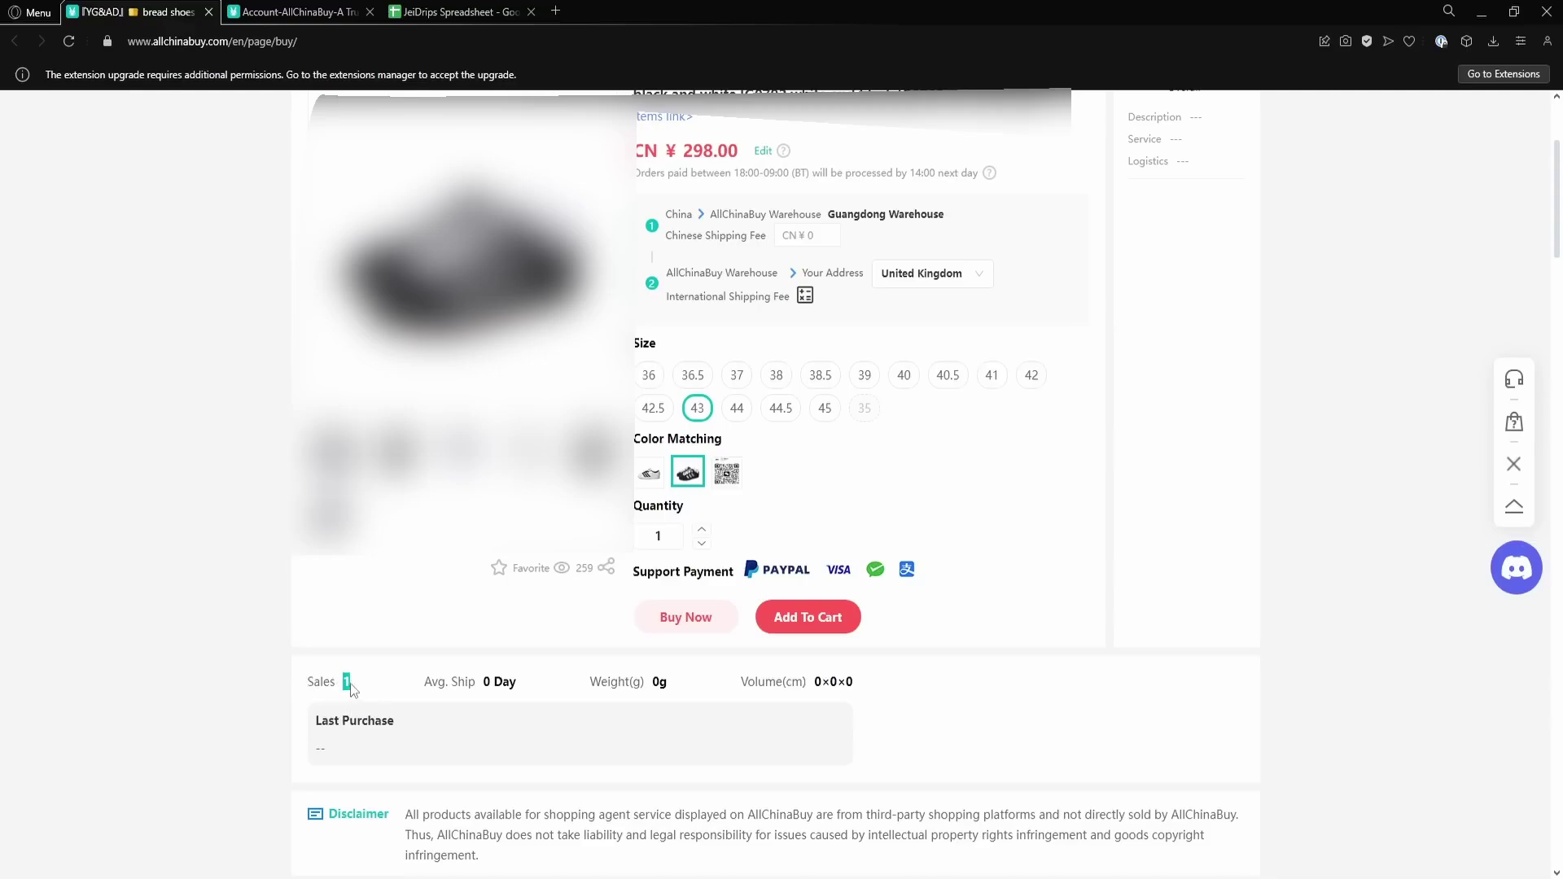
{"action": "left_click", "coordinate": [415, 722]}
{"action": "left_click_drag", "start_coordinate": [617, 688], "coordinate": [687, 686]}
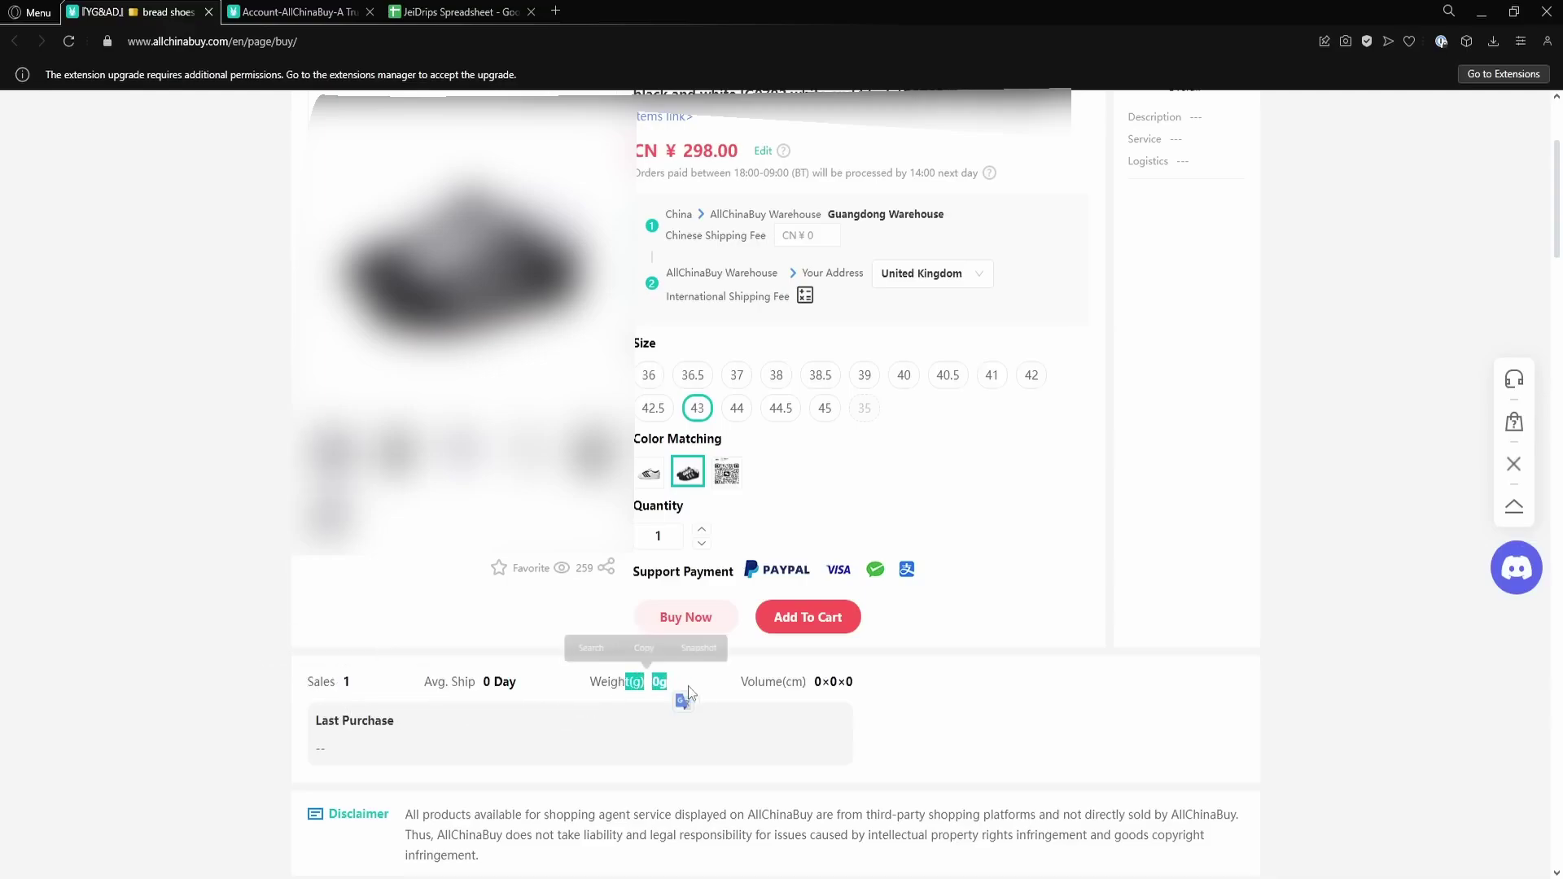
{"action": "scroll", "coordinate": [1095, 666], "scroll_direction": "down", "scroll_amount": 1}
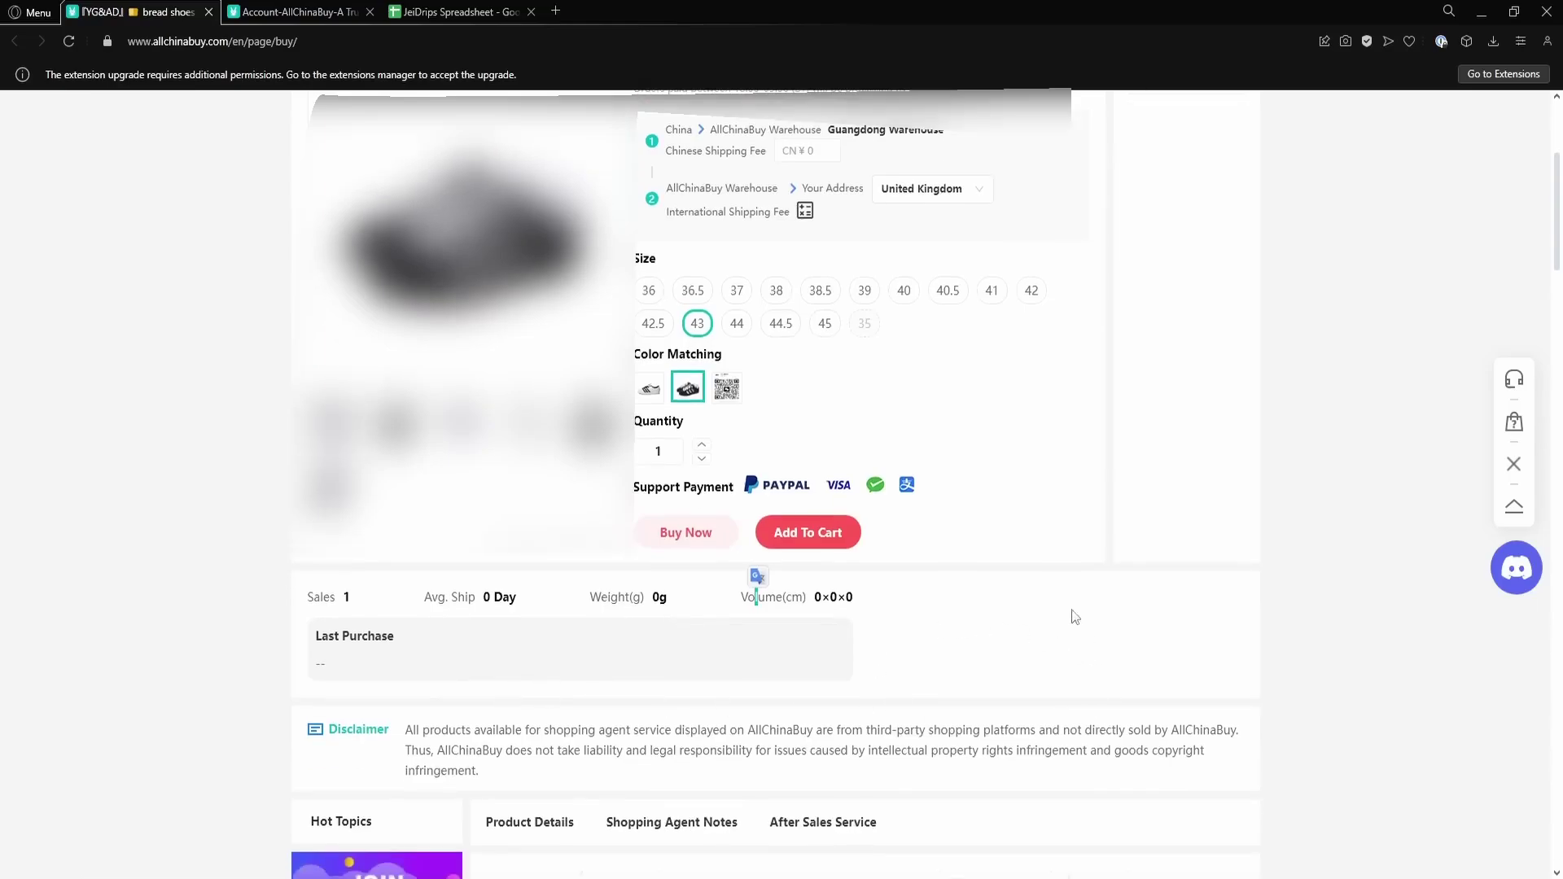
{"action": "left_click", "coordinate": [448, 666]}
{"action": "scroll", "coordinate": [838, 716], "scroll_direction": "up", "scroll_amount": 3}
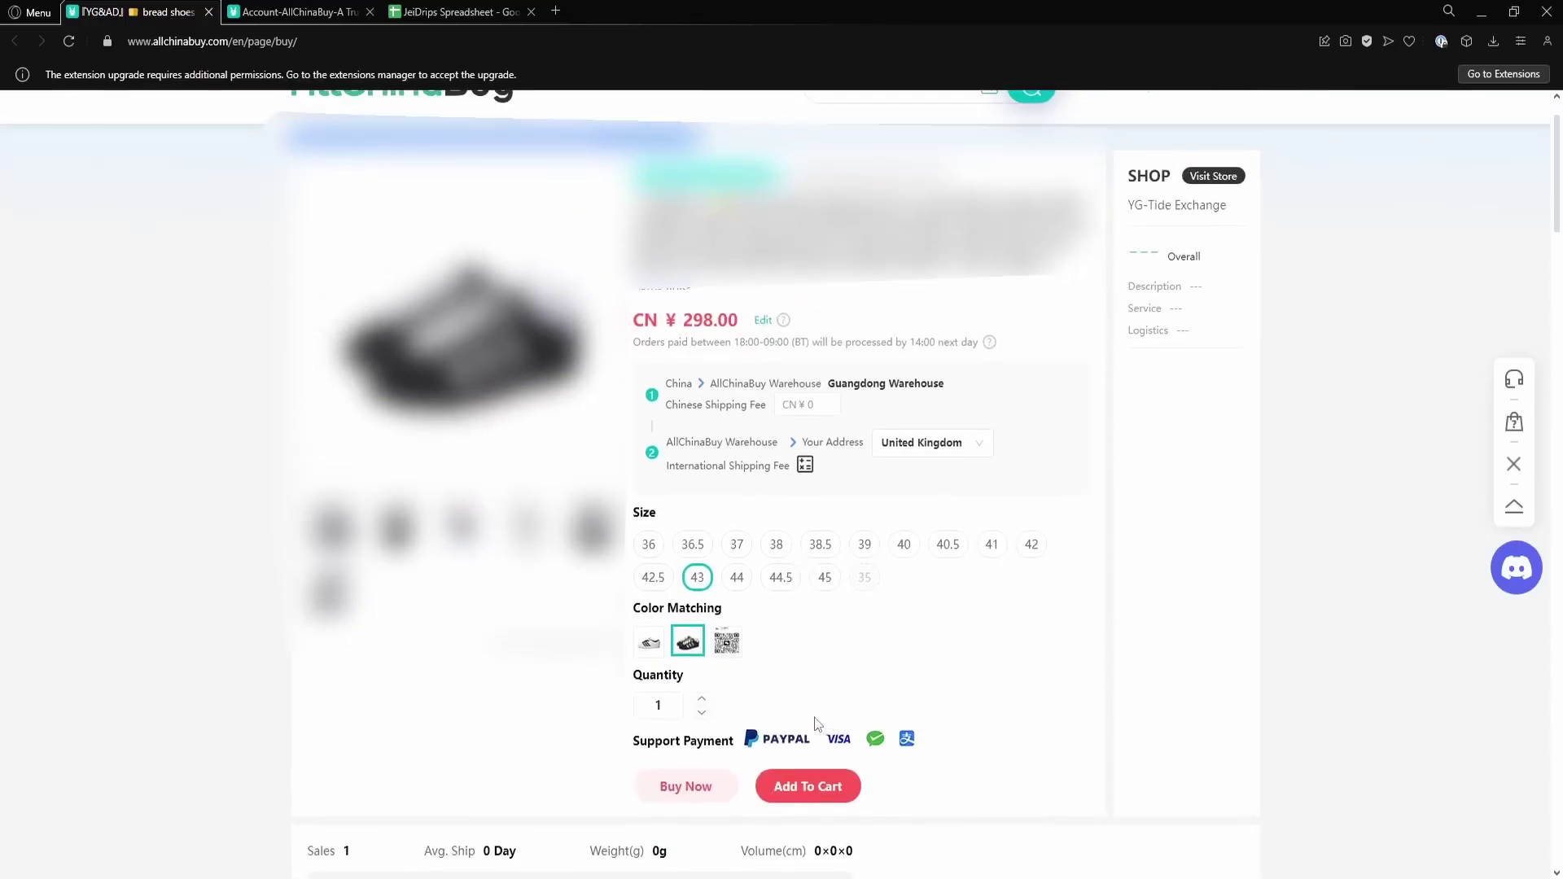
Add the size 43 black shoe to the cart and submit the cart for order confirmation.
{"action": "left_click", "coordinate": [808, 786]}
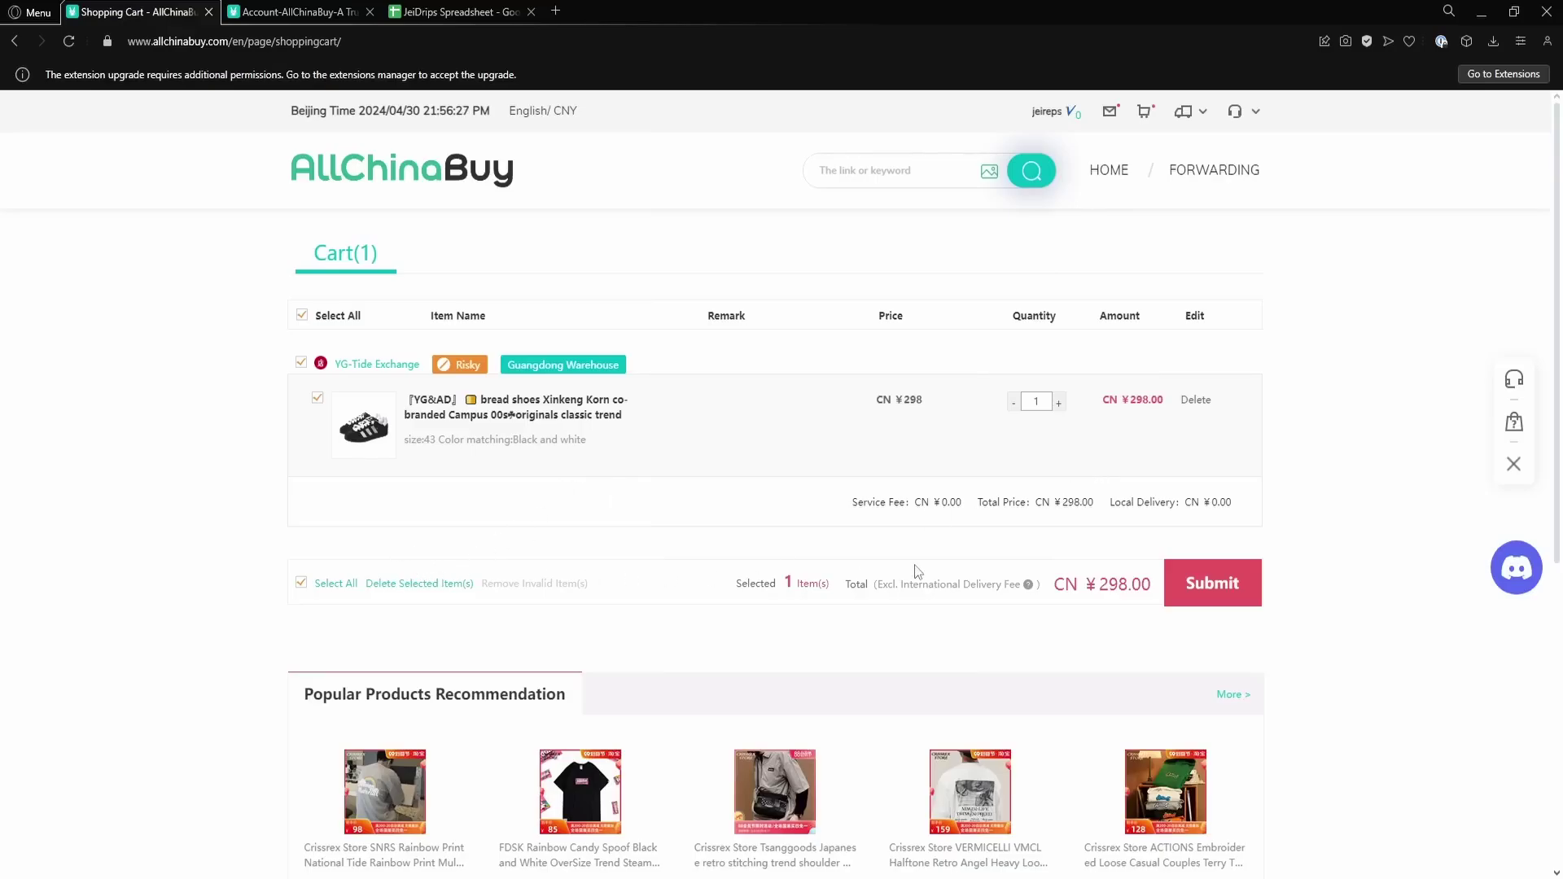
{"action": "left_click", "coordinate": [1212, 583]}
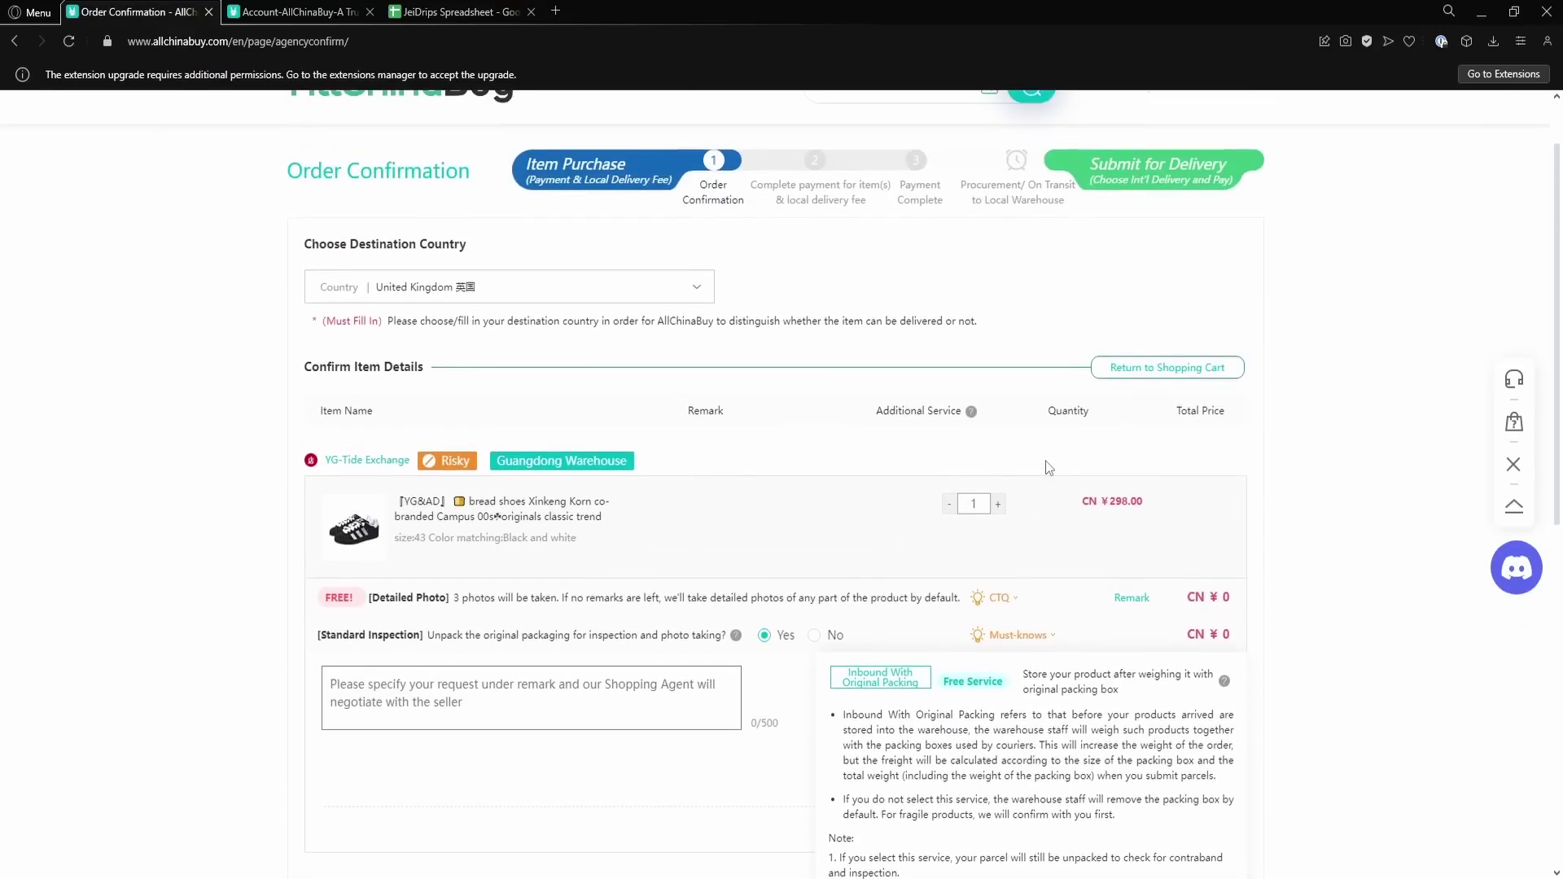
Review the order's destination country and detailed photo remarks, and decline Inbound With Original Packing with No Prompt selected.
{"action": "scroll", "coordinate": [1048, 467], "scroll_direction": "up", "scroll_amount": 1}
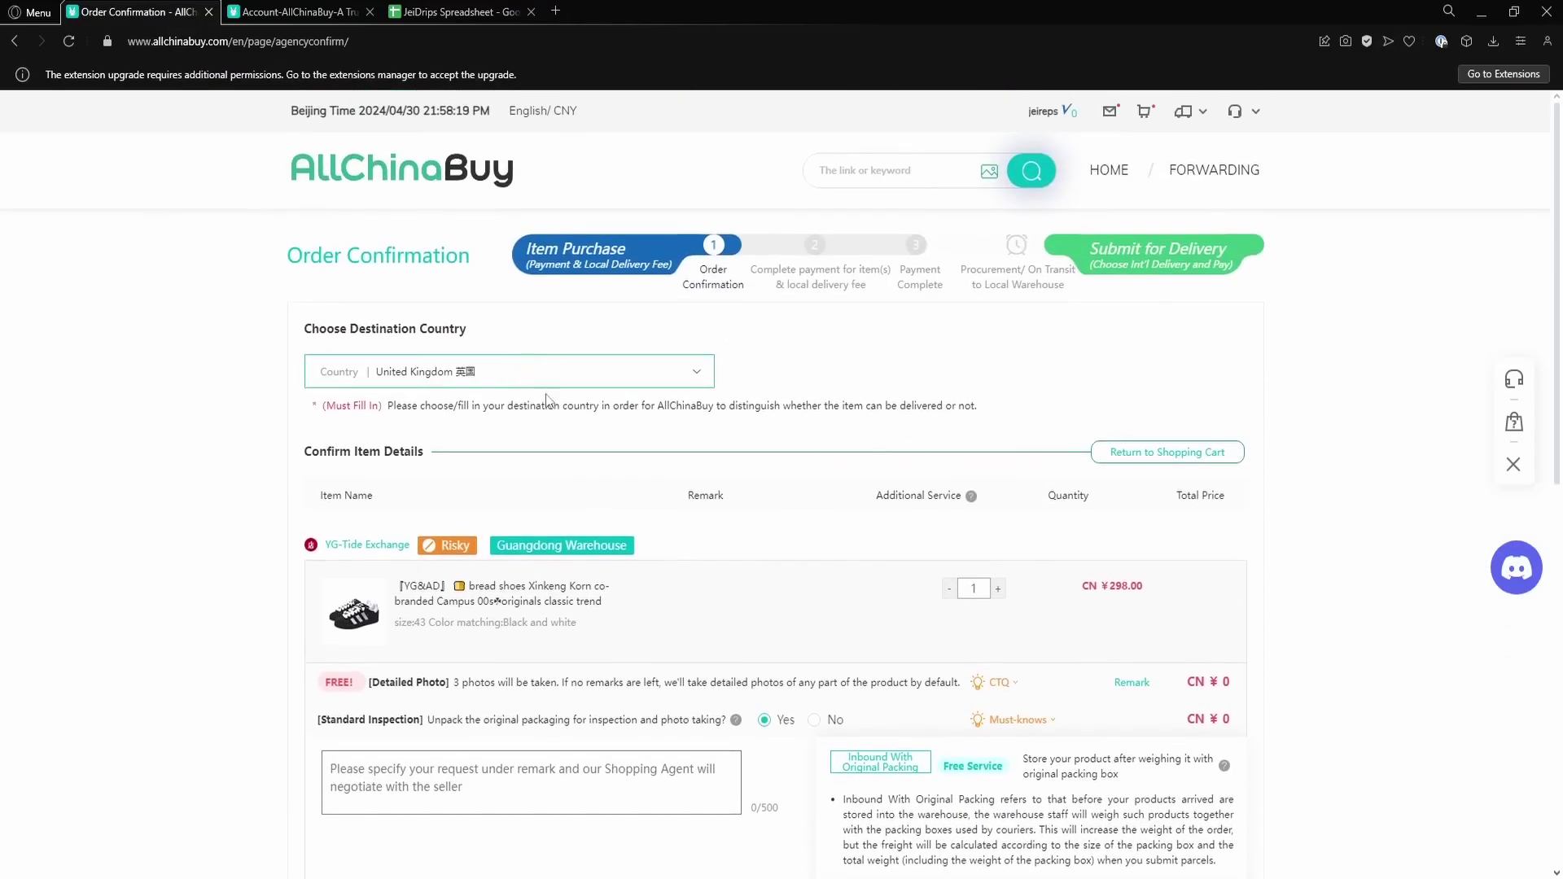
{"action": "scroll", "coordinate": [547, 400], "scroll_direction": "down", "scroll_amount": 4}
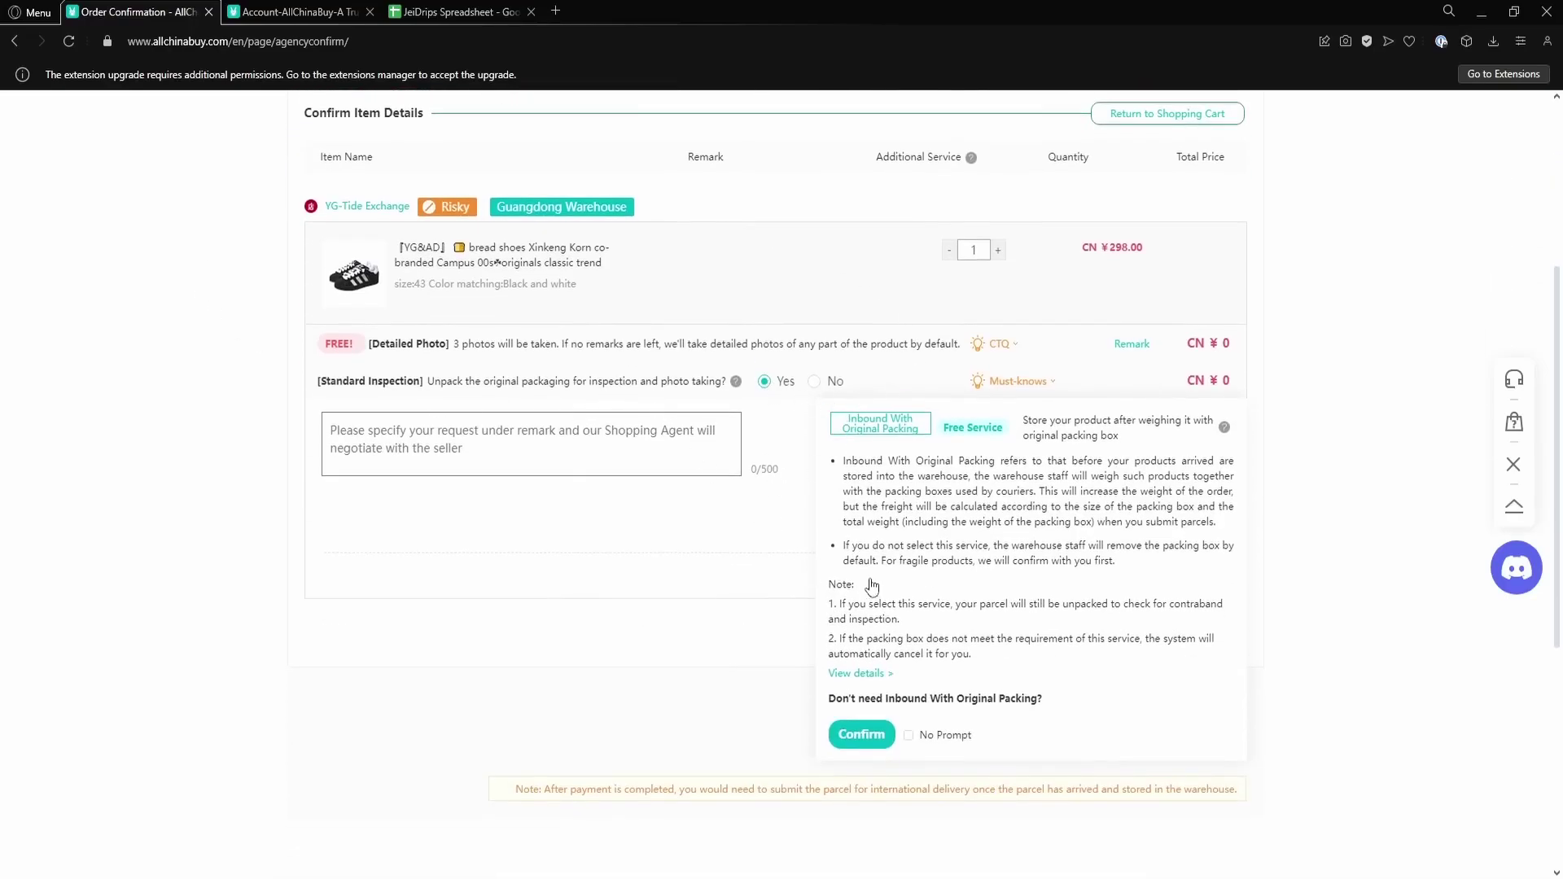
{"action": "scroll", "coordinate": [871, 584], "scroll_direction": "down", "scroll_amount": 1}
{"action": "scroll", "coordinate": [871, 584], "scroll_direction": "up", "scroll_amount": 1}
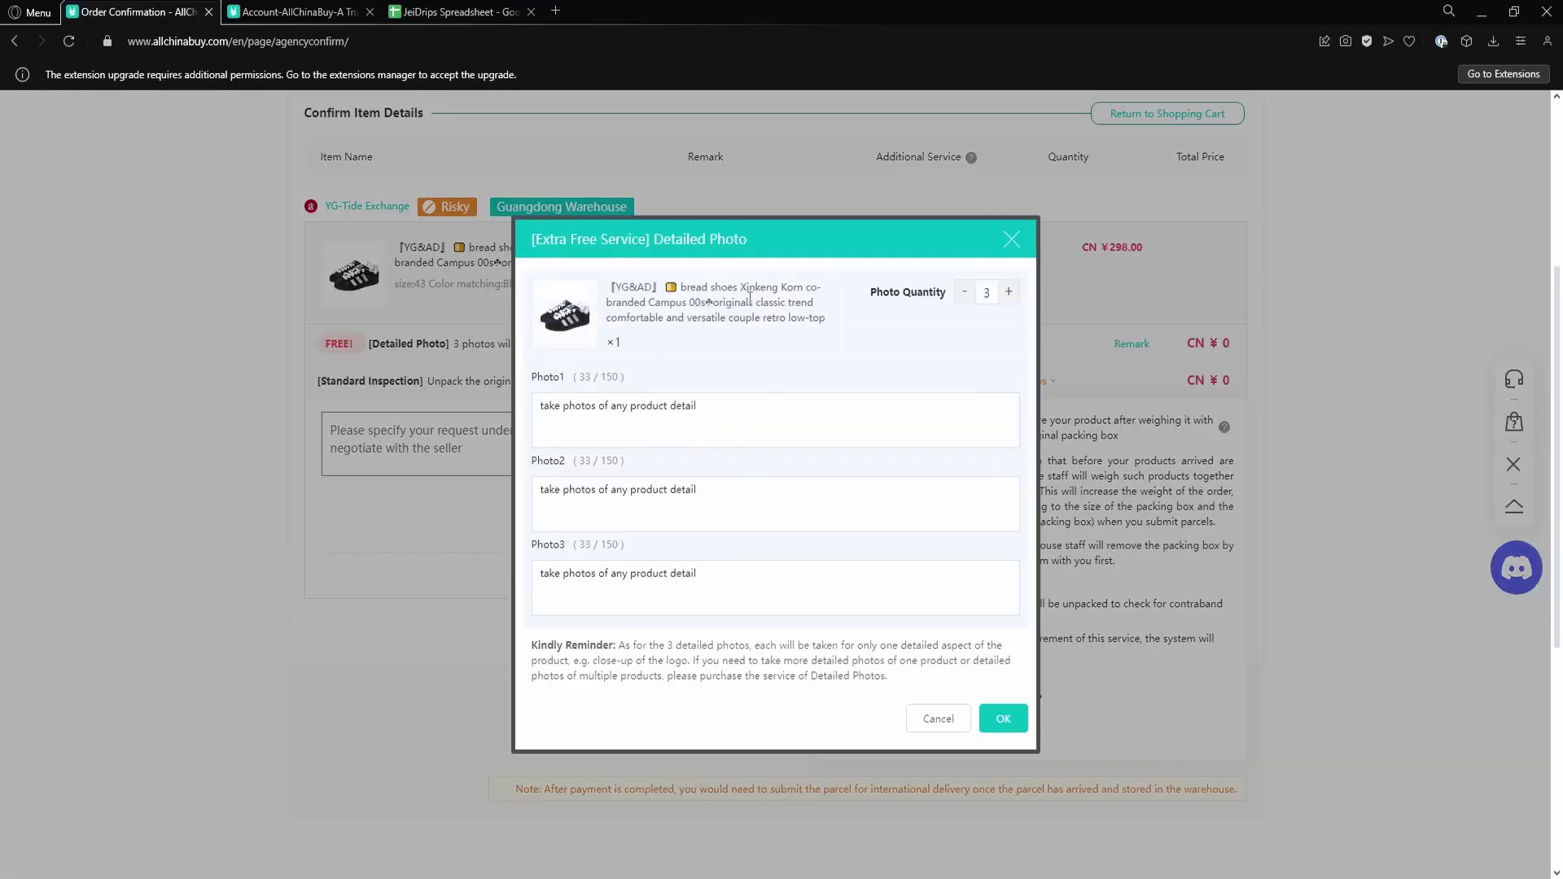
{"action": "scroll", "coordinate": [721, 396], "scroll_direction": "up", "scroll_amount": 2}
{"action": "left_click", "coordinate": [433, 379]}
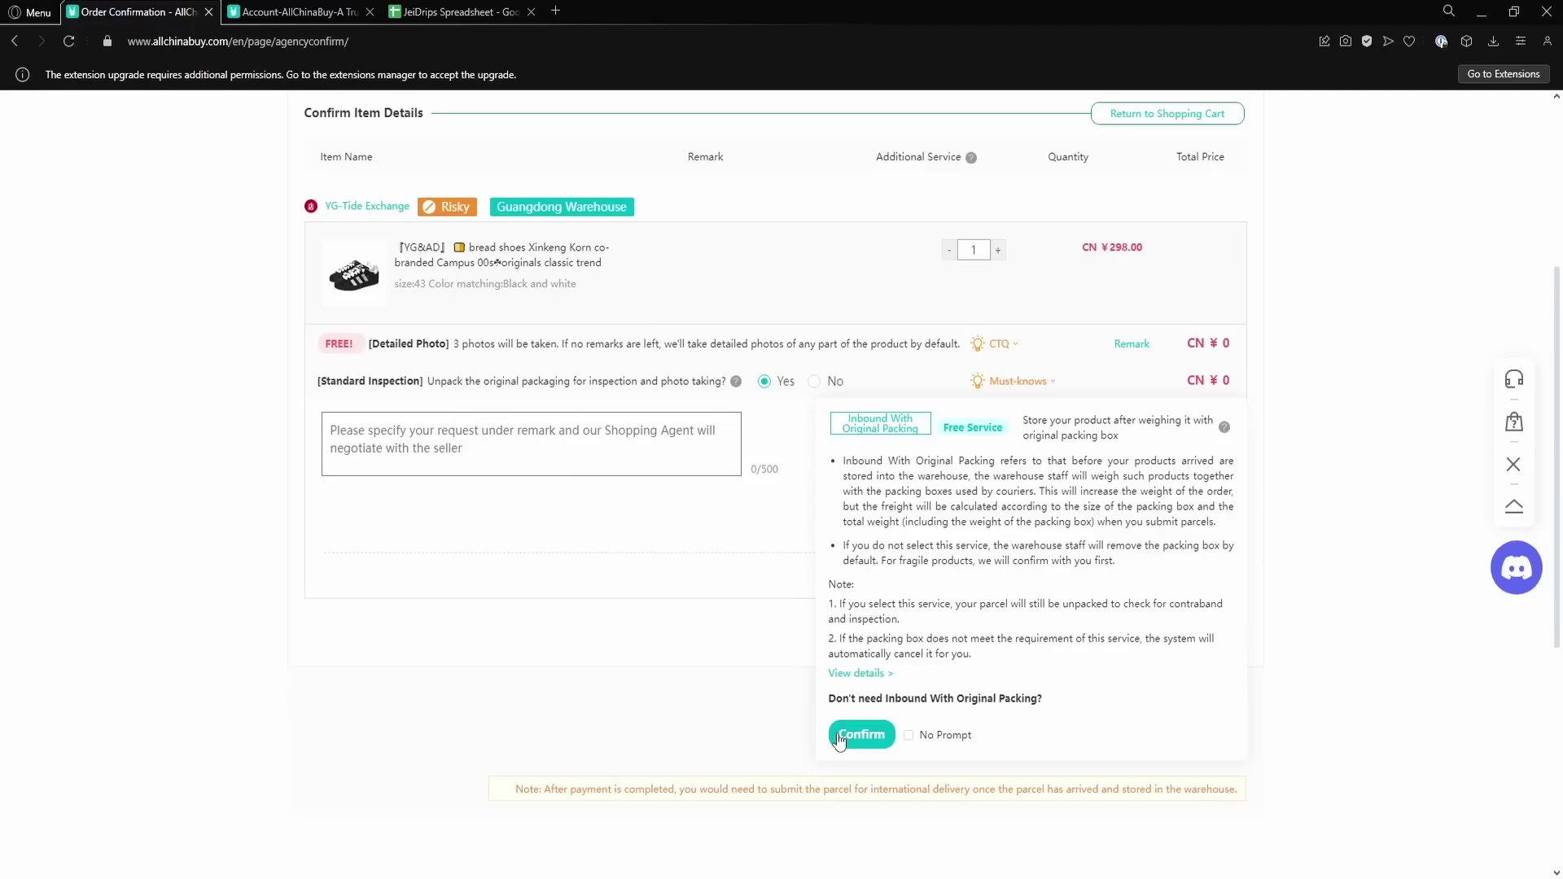
{"action": "left_click", "coordinate": [909, 736]}
{"action": "left_click", "coordinate": [861, 735]}
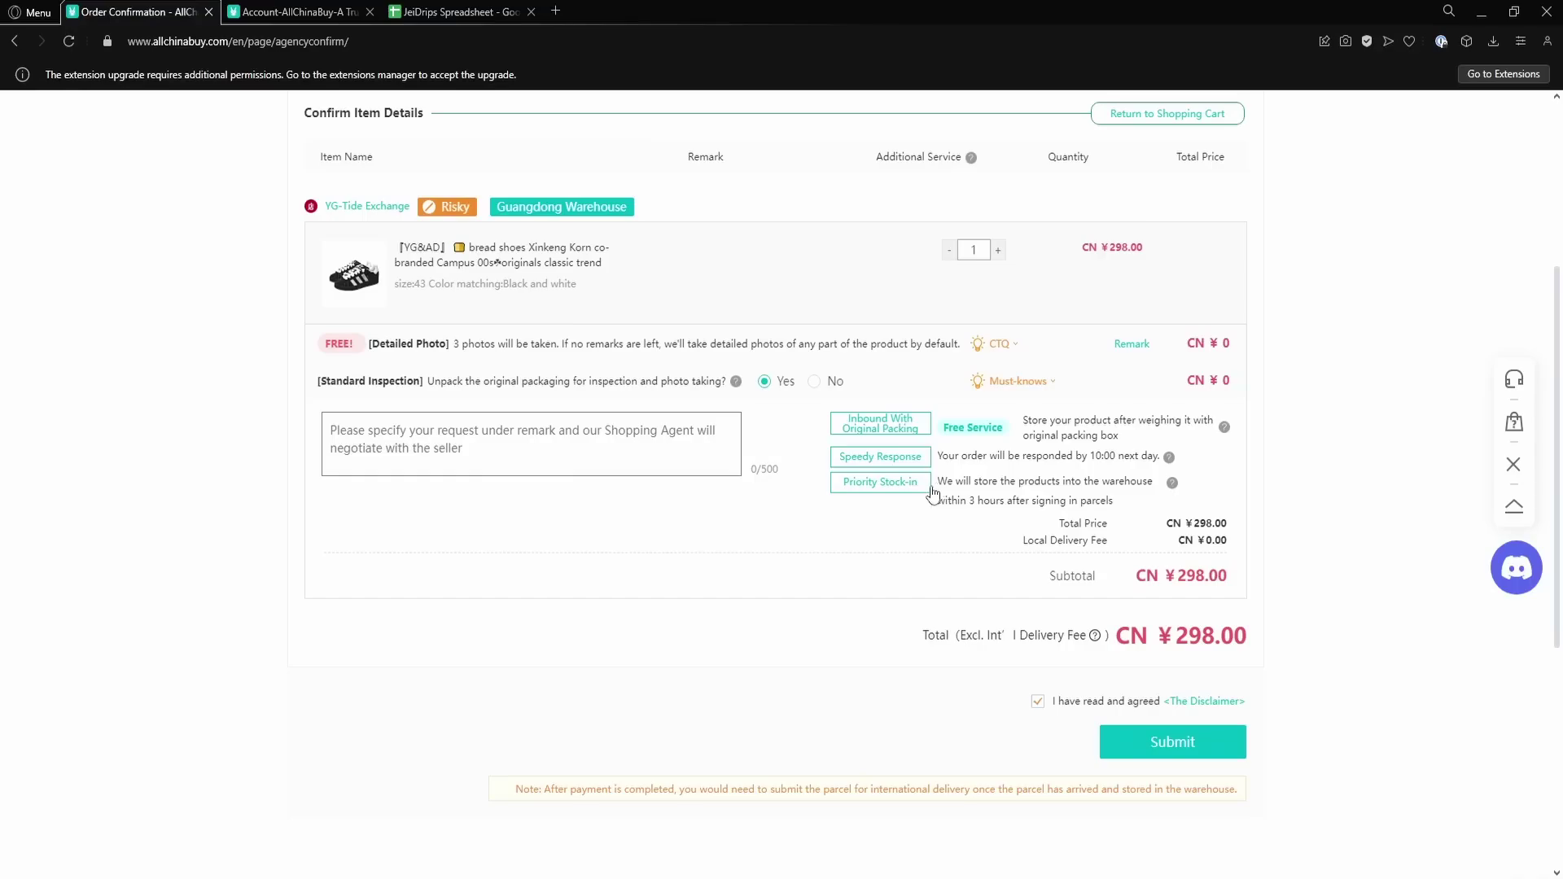
Add Speedy Response and Priority Stock-in to the order, toggle the Order First Pay Difference Later agreement, and remove both services.
{"action": "left_click", "coordinate": [895, 458]}
{"action": "left_click", "coordinate": [894, 498]}
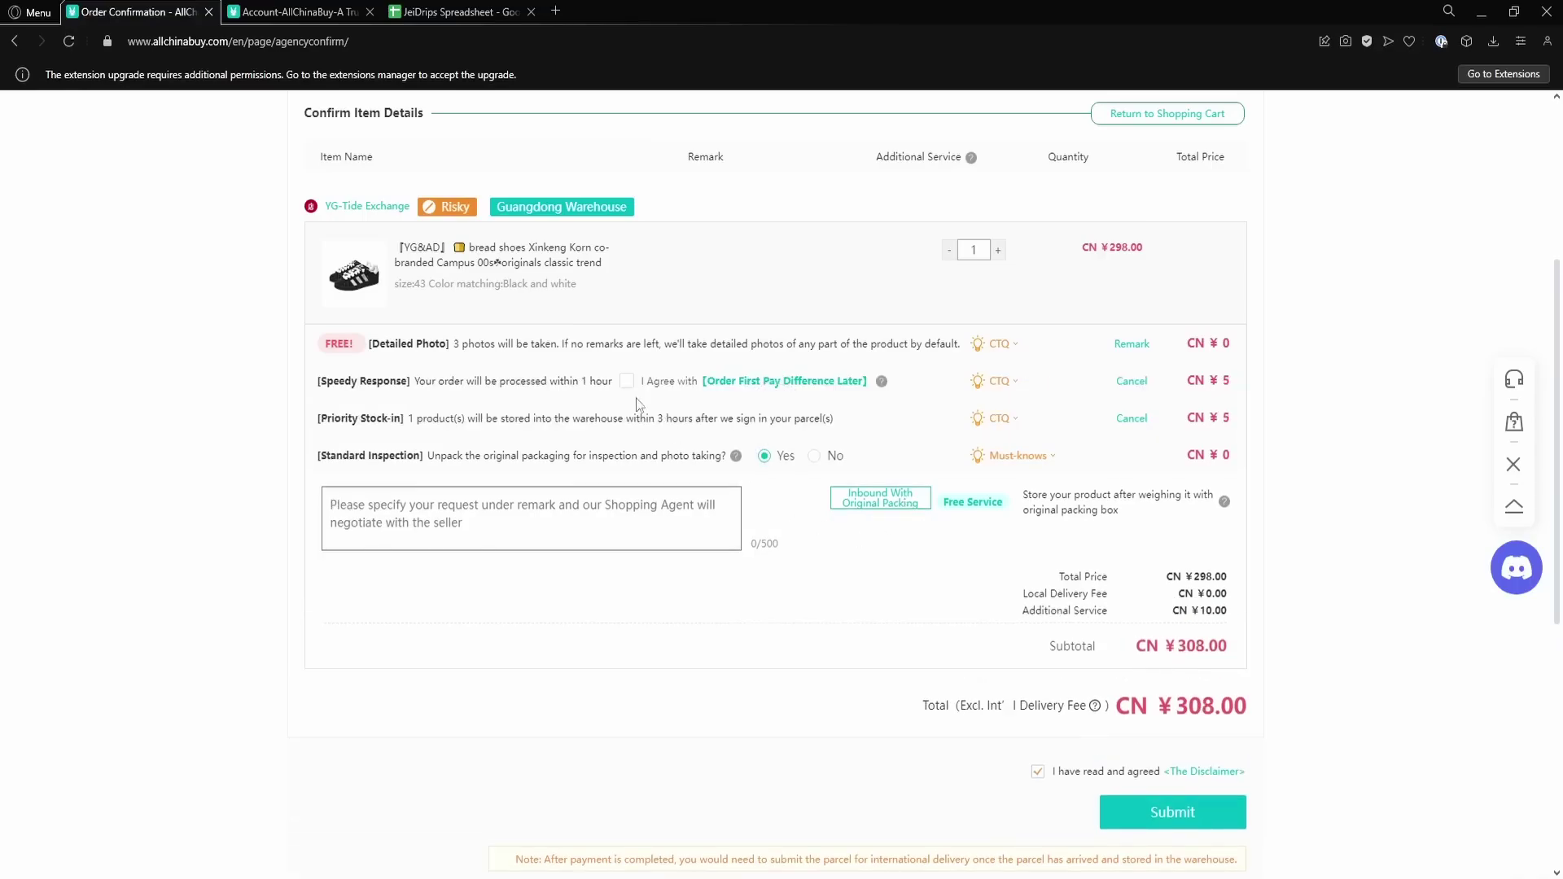
{"action": "left_click", "coordinate": [626, 381]}
{"action": "left_click", "coordinate": [626, 381]}
{"action": "left_click", "coordinate": [1131, 419]}
{"action": "left_click", "coordinate": [1132, 381]}
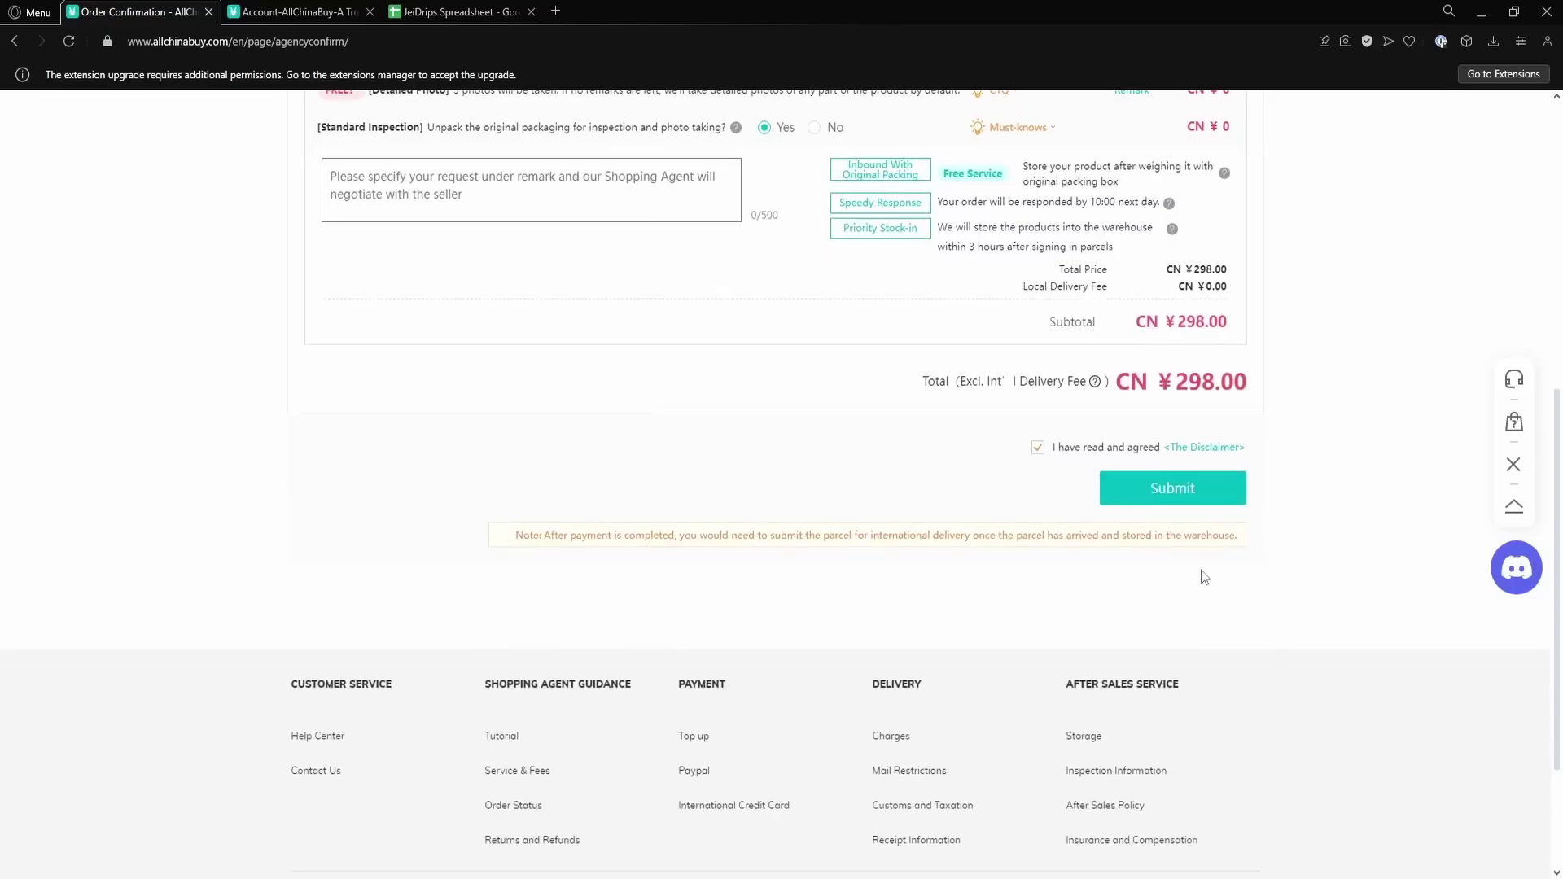
Submit the confirmed shoe order and choose the account balance as its payment method.
{"action": "left_click", "coordinate": [1177, 753]}
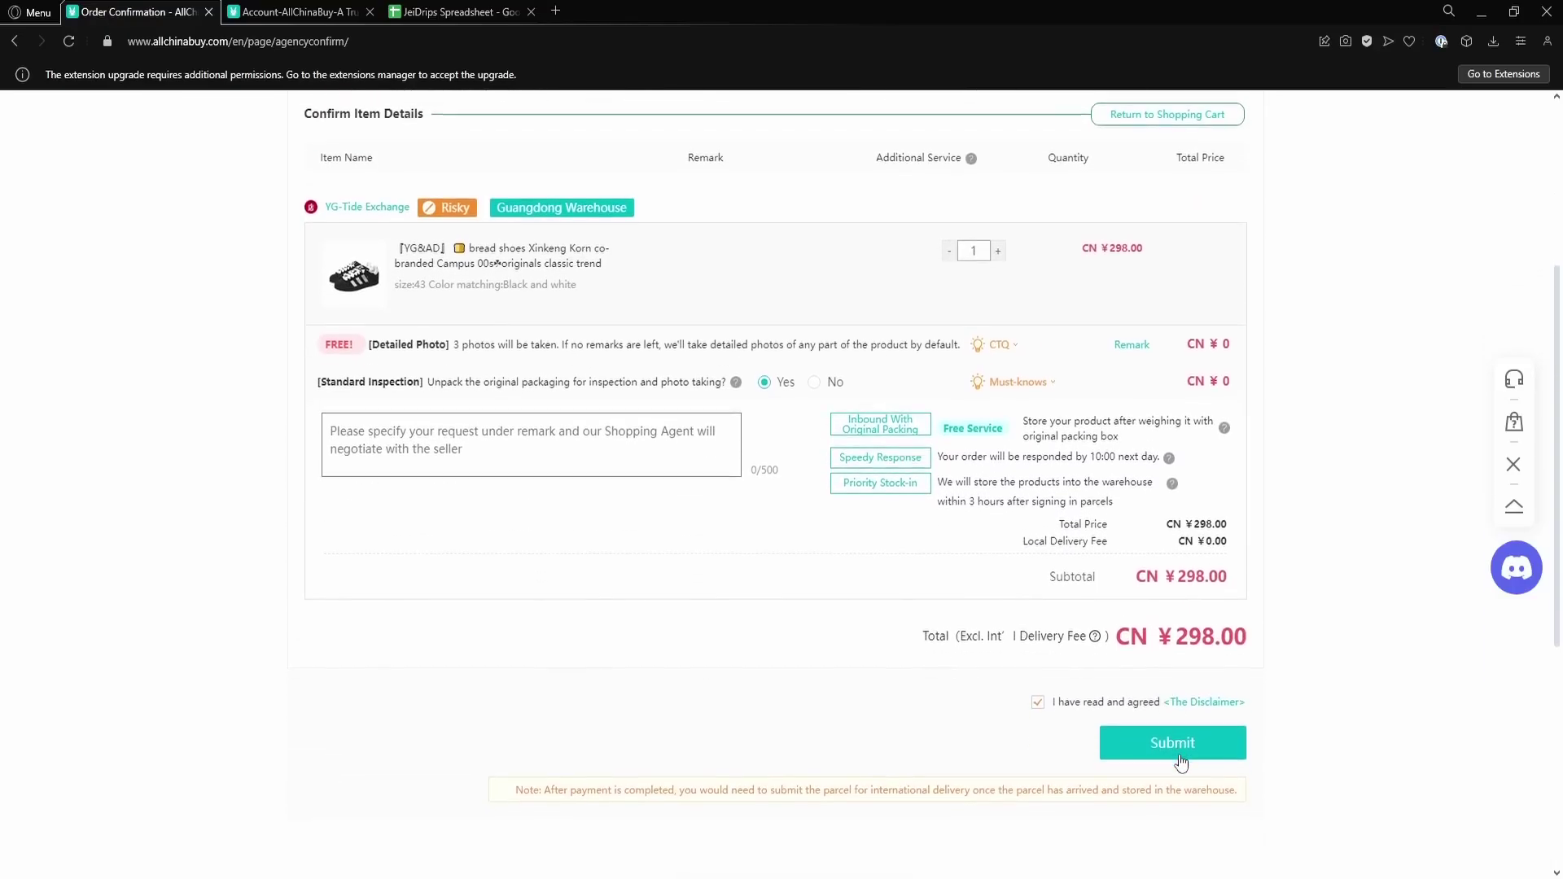
{"action": "left_click", "coordinate": [1143, 743]}
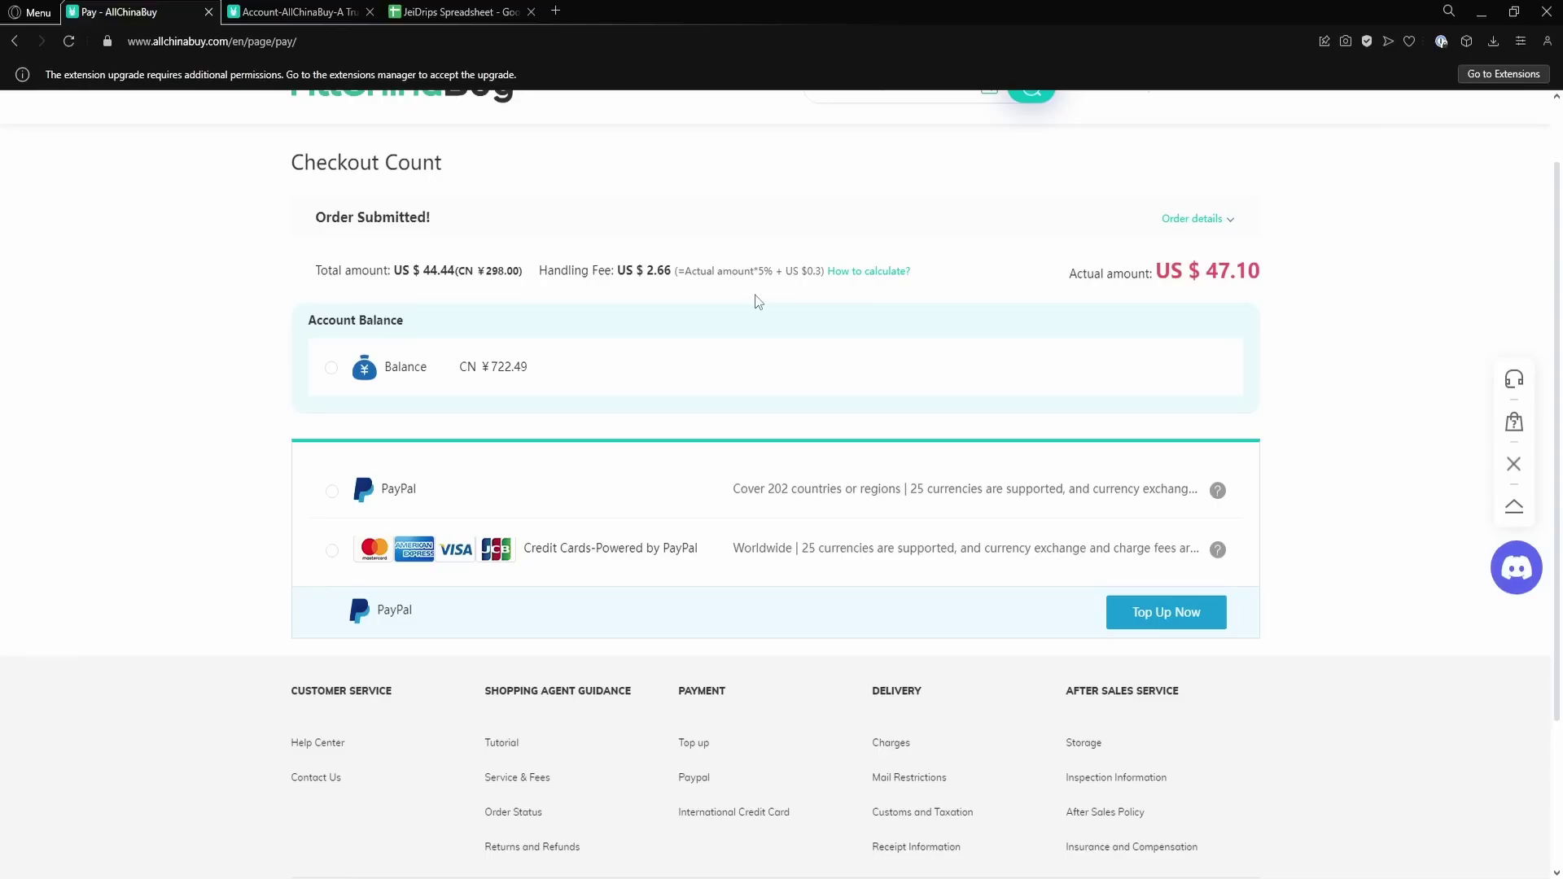
{"action": "left_click", "coordinate": [332, 367]}
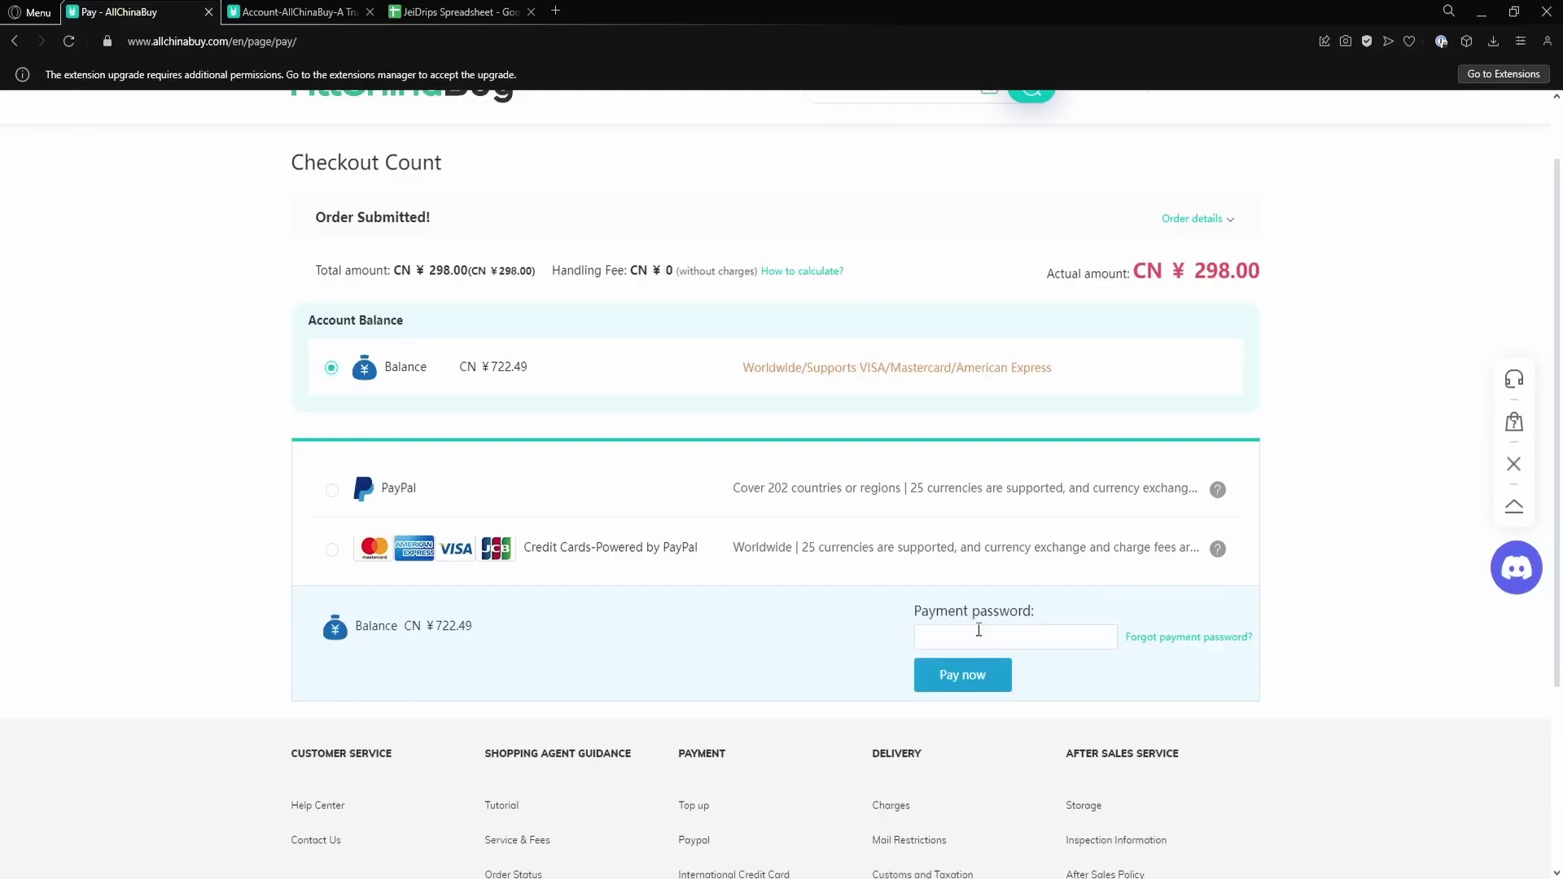
{"action": "scroll", "coordinate": [971, 530], "scroll_direction": "down", "scroll_amount": 2}
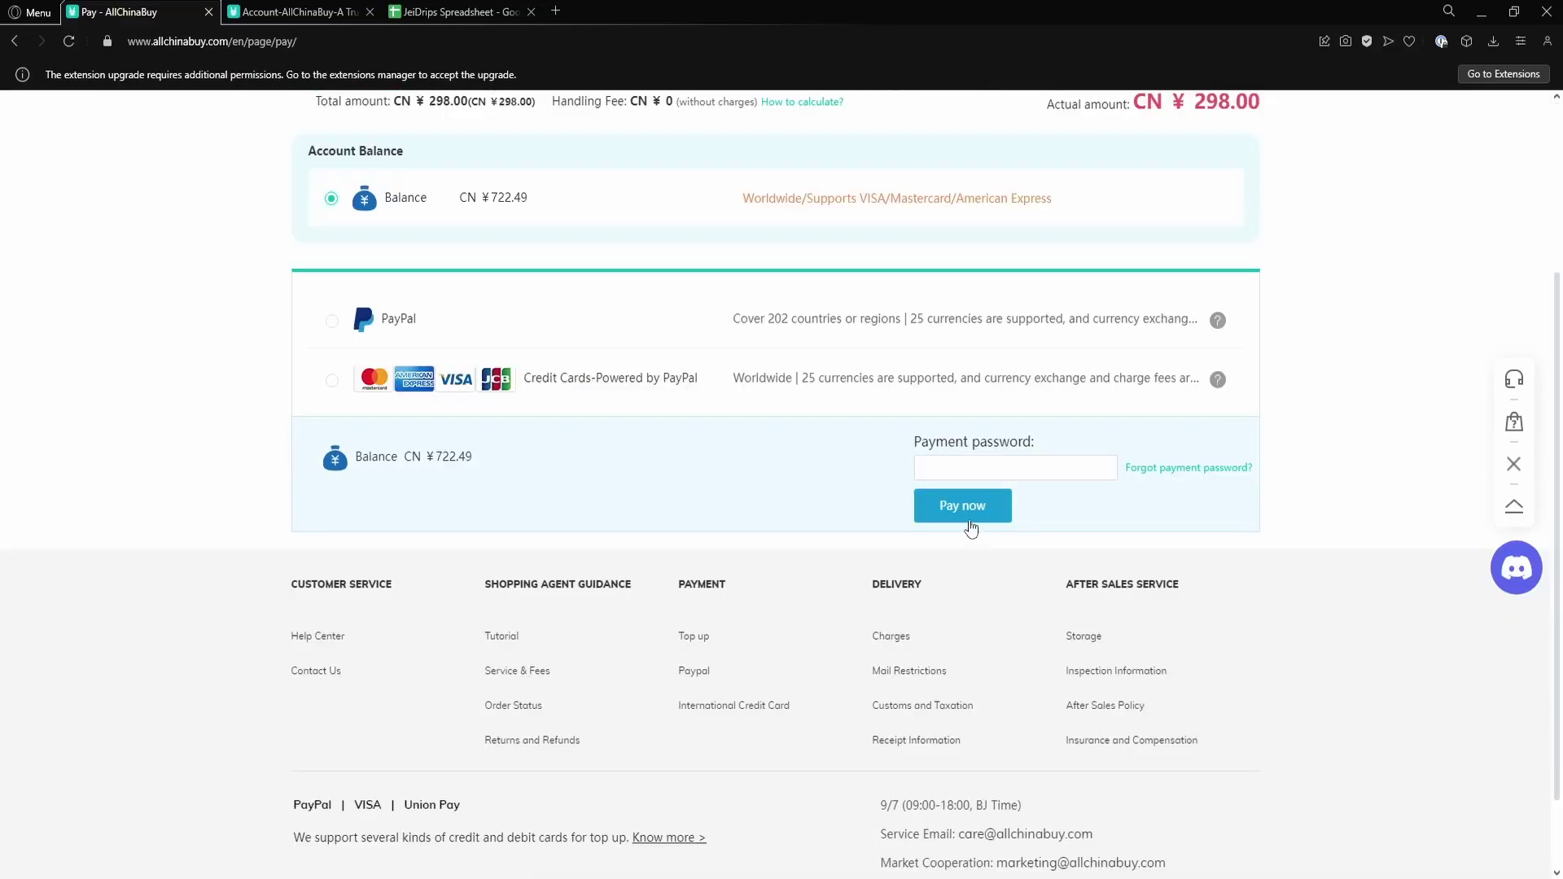
{"action": "scroll", "coordinate": [971, 529], "scroll_direction": "up", "scroll_amount": 3}
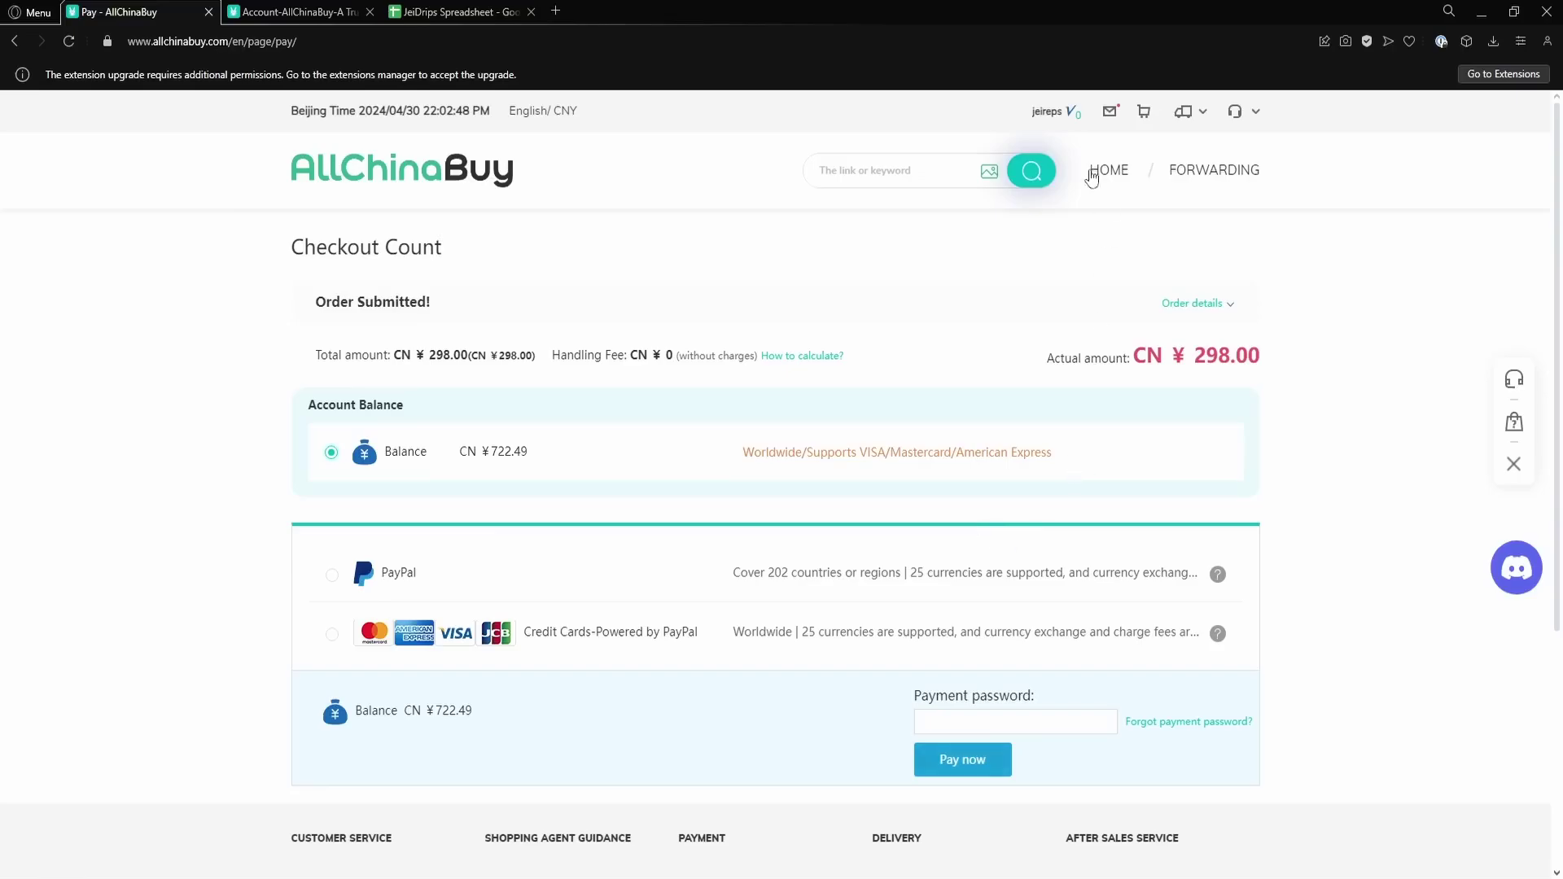
Open the account's shopping orders and cancel the unpaid shoe order.
{"action": "mouse_move", "coordinate": [1050, 116]}
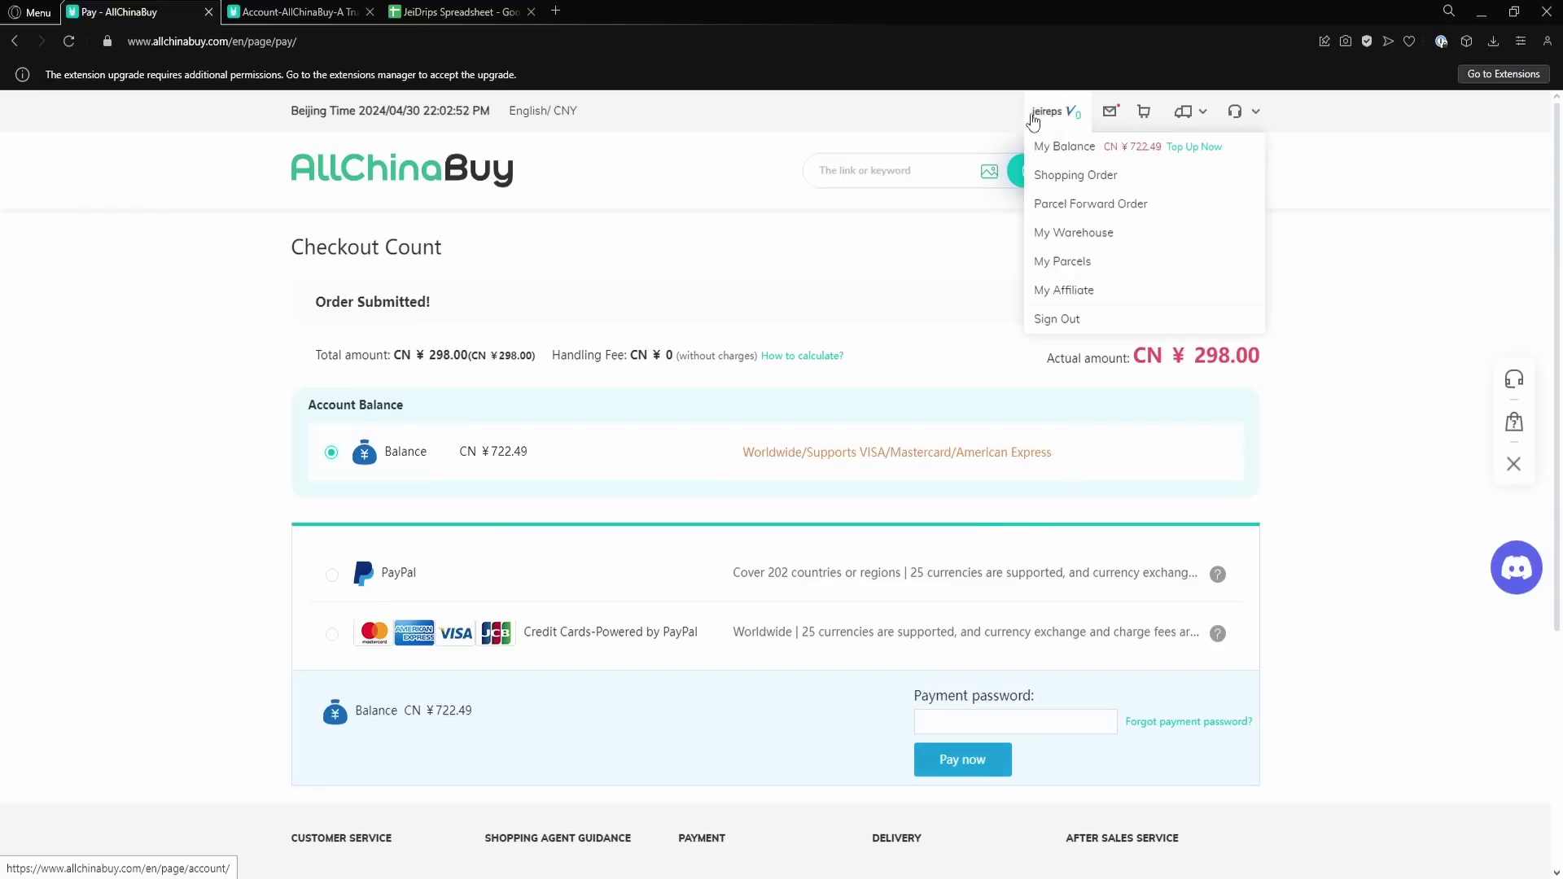
{"action": "left_click", "coordinate": [1068, 175]}
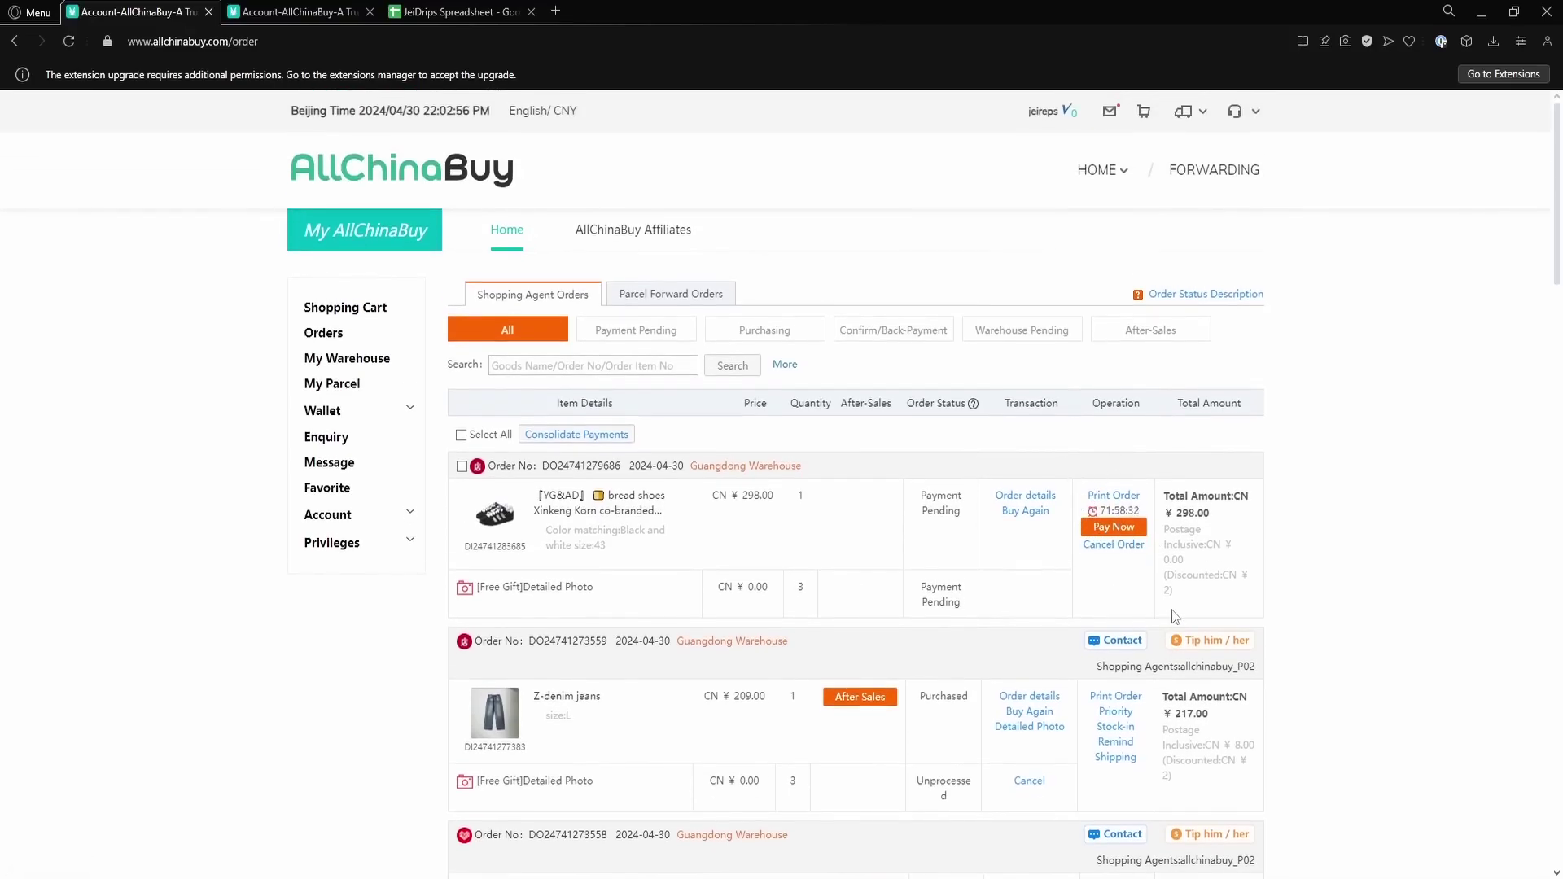
{"action": "left_click", "coordinate": [1130, 548]}
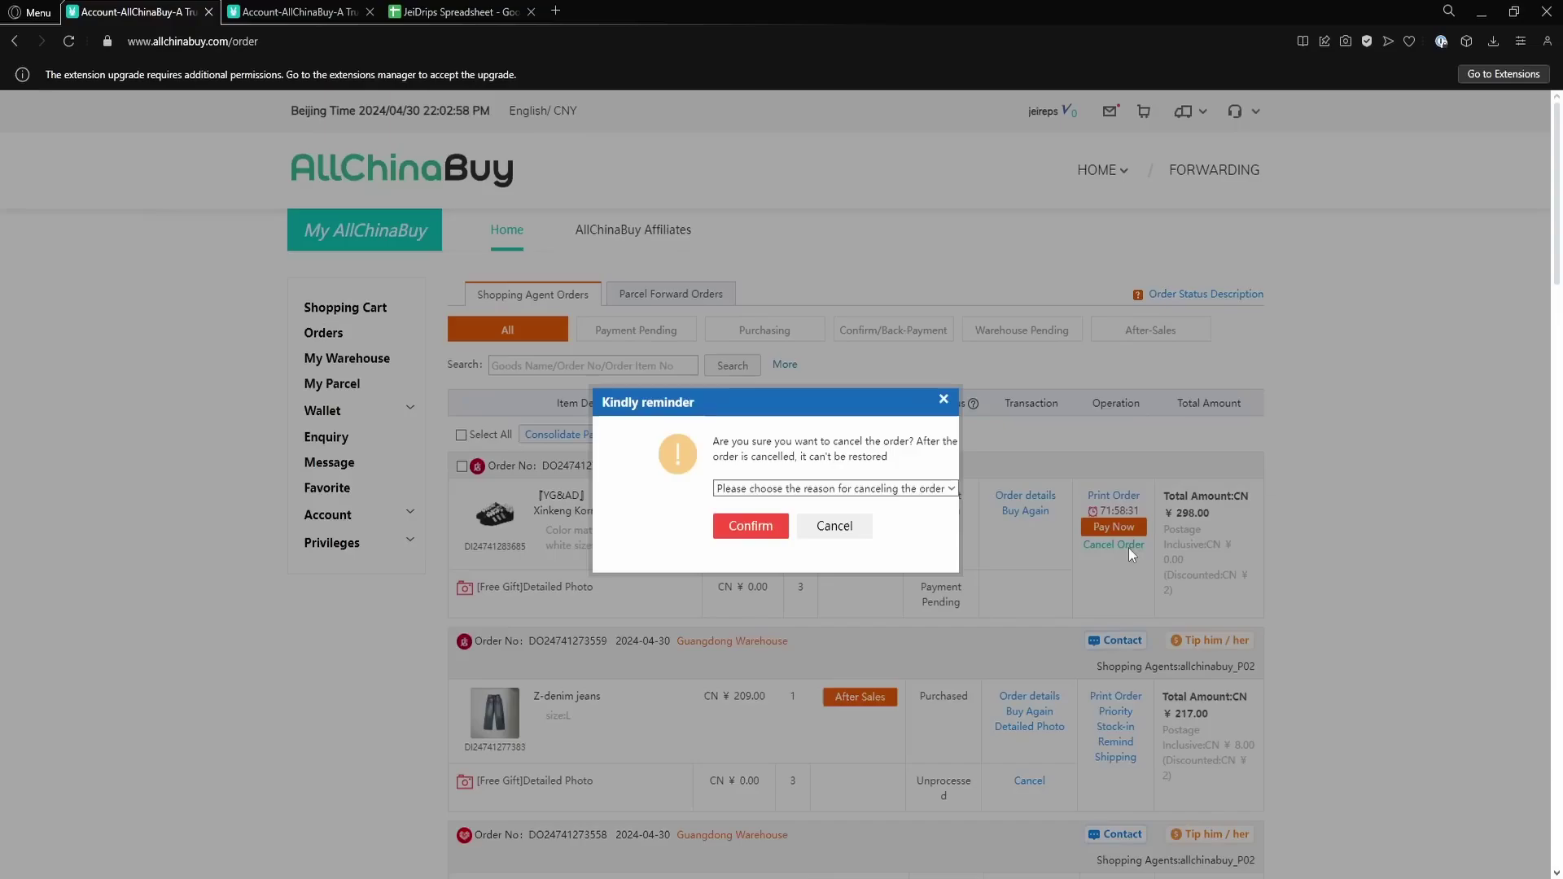
{"action": "left_click", "coordinate": [822, 525]}
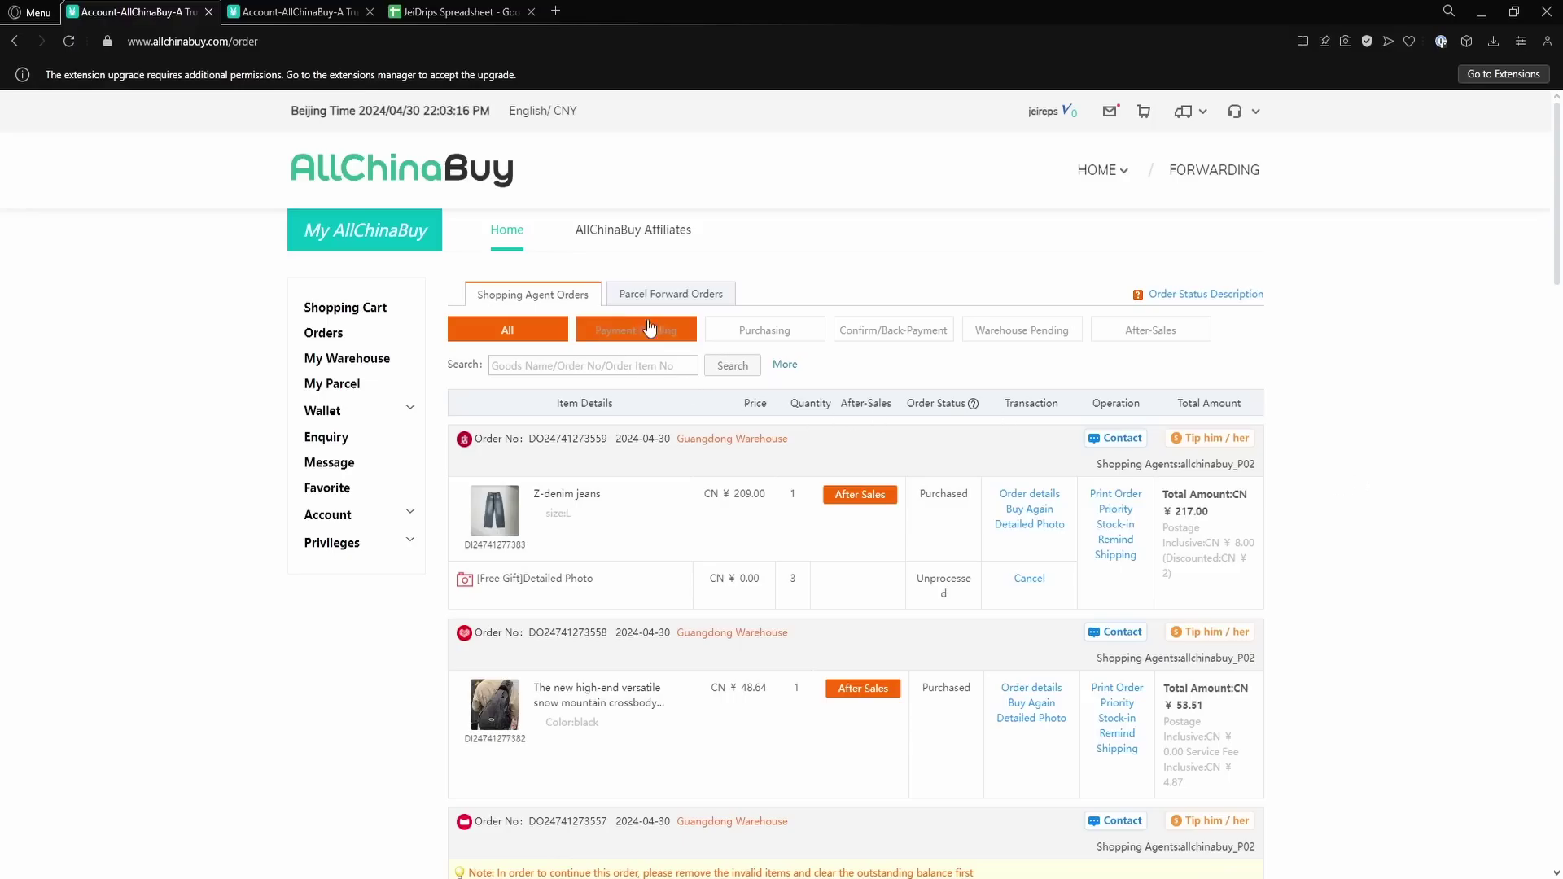
Look through the order list, then view and close the after-sales return/exchange application for the Z-denim jeans.
{"action": "scroll", "coordinate": [1038, 369], "scroll_direction": "down", "scroll_amount": 8}
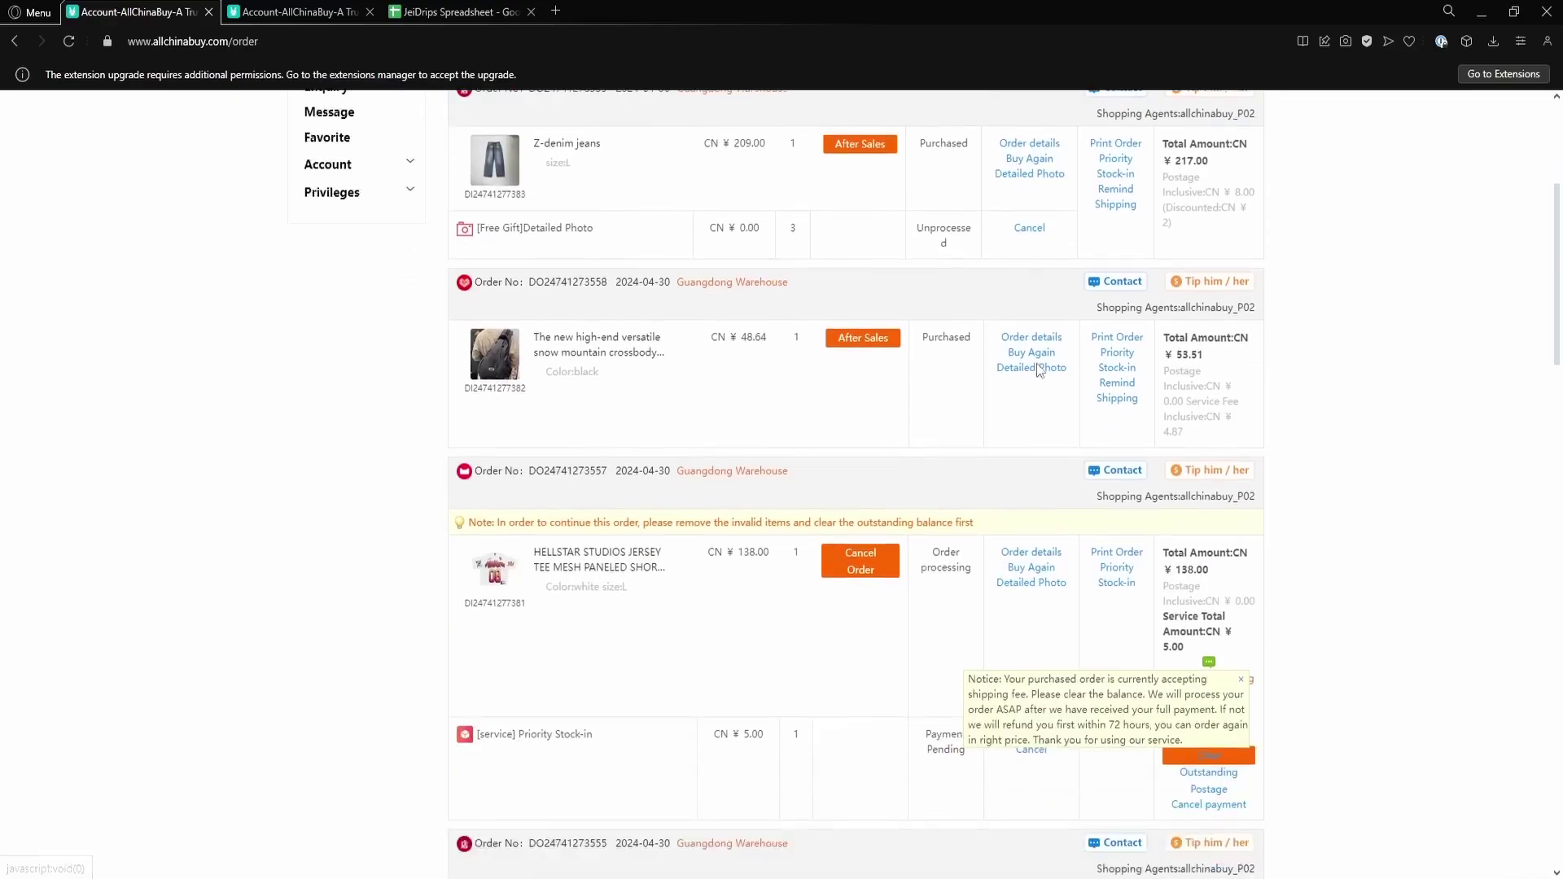
{"action": "scroll", "coordinate": [1037, 367], "scroll_direction": "up", "scroll_amount": 6}
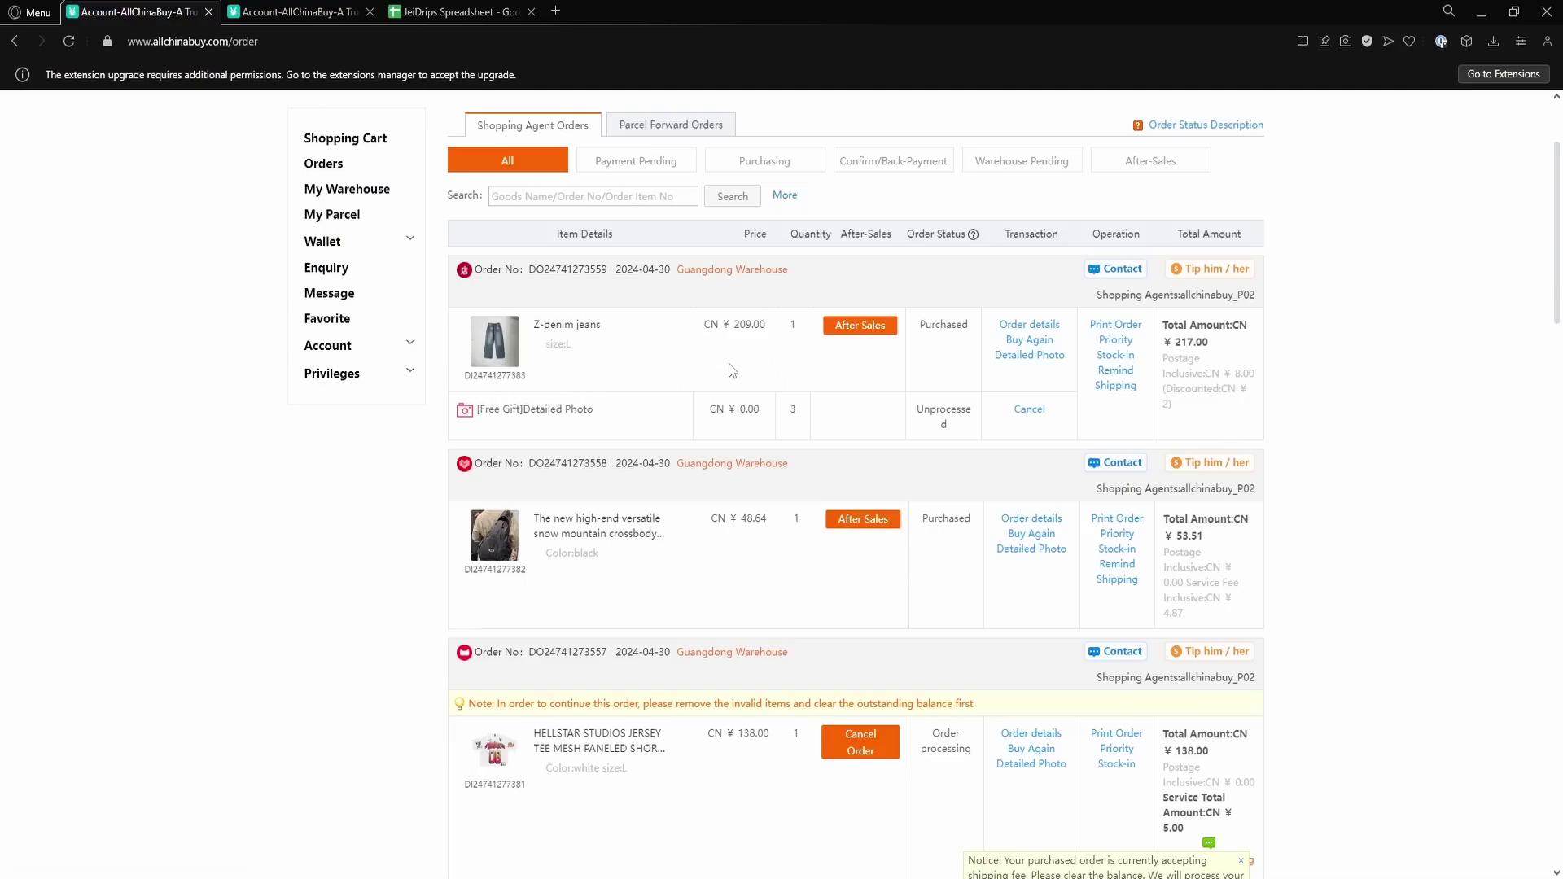
{"action": "left_click", "coordinate": [860, 325]}
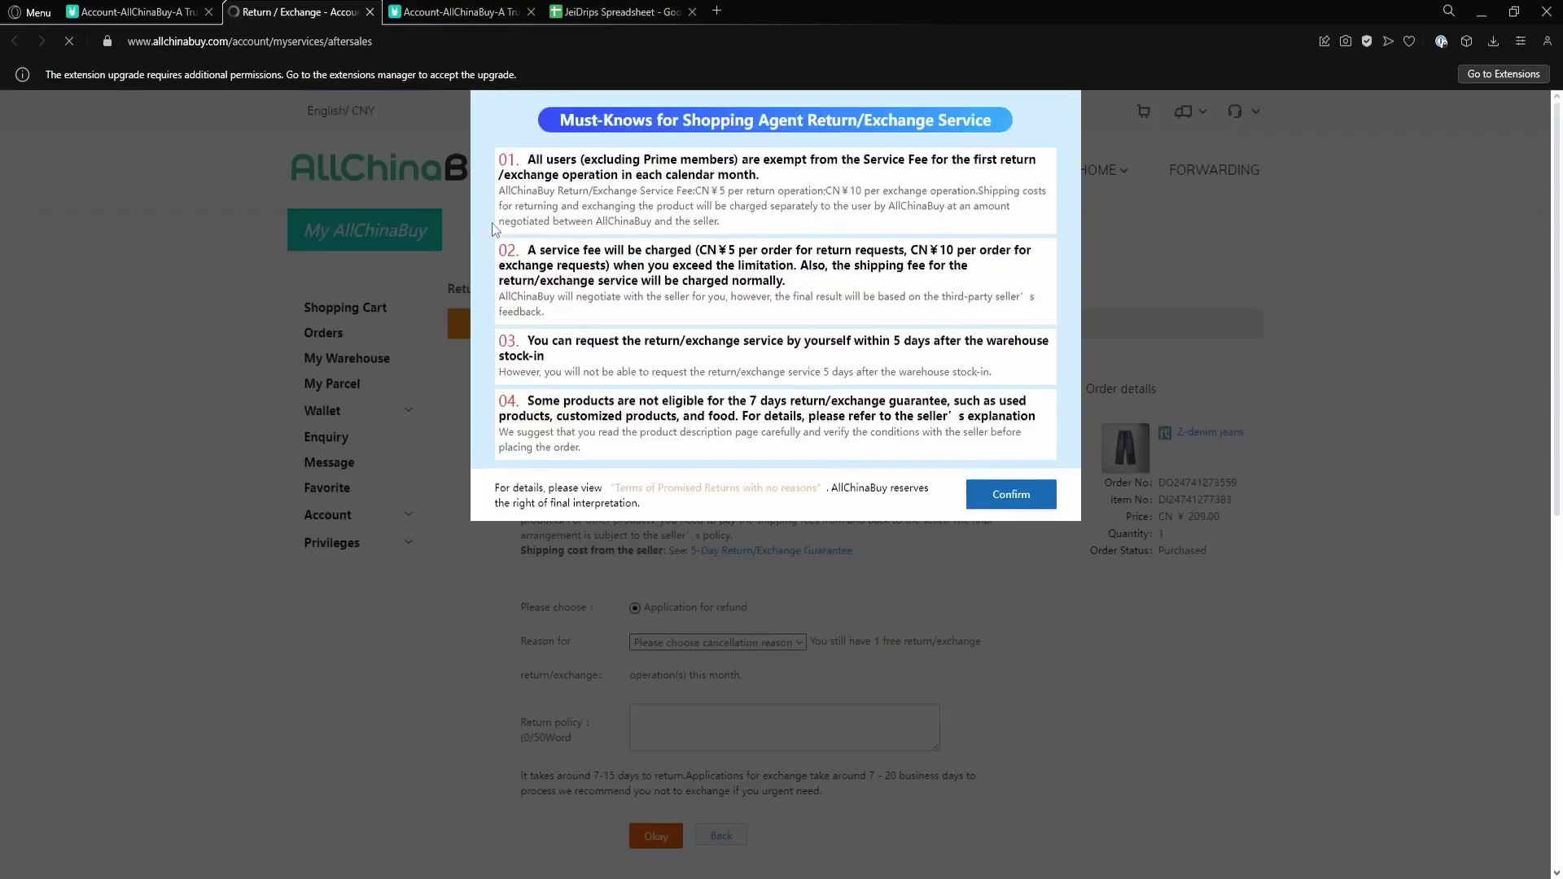
{"action": "left_click", "coordinate": [997, 496]}
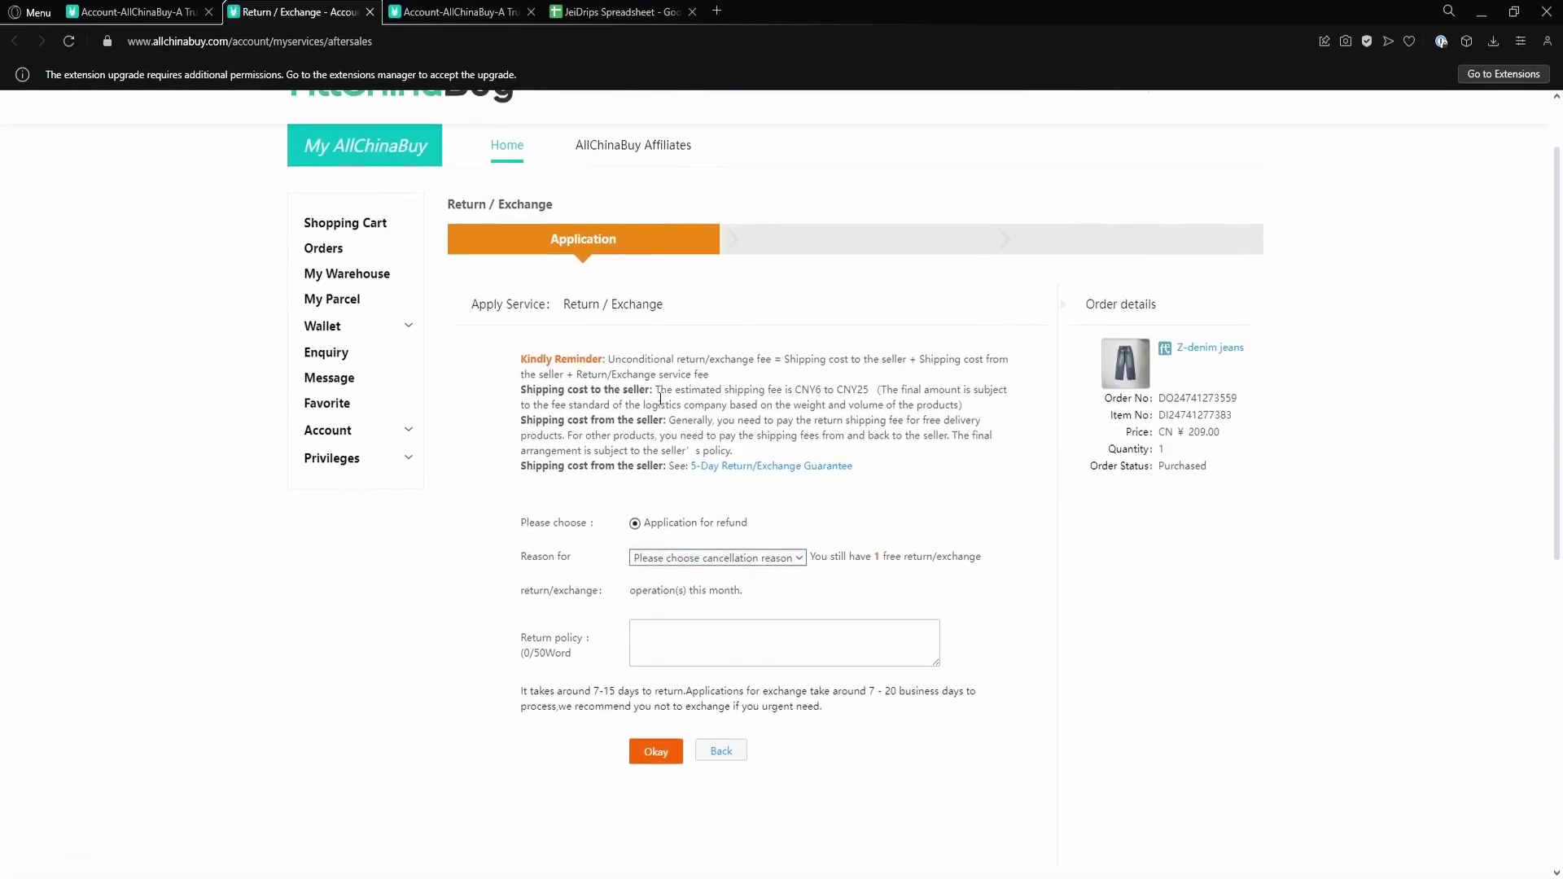
{"action": "key", "text": "ctrl+w"}
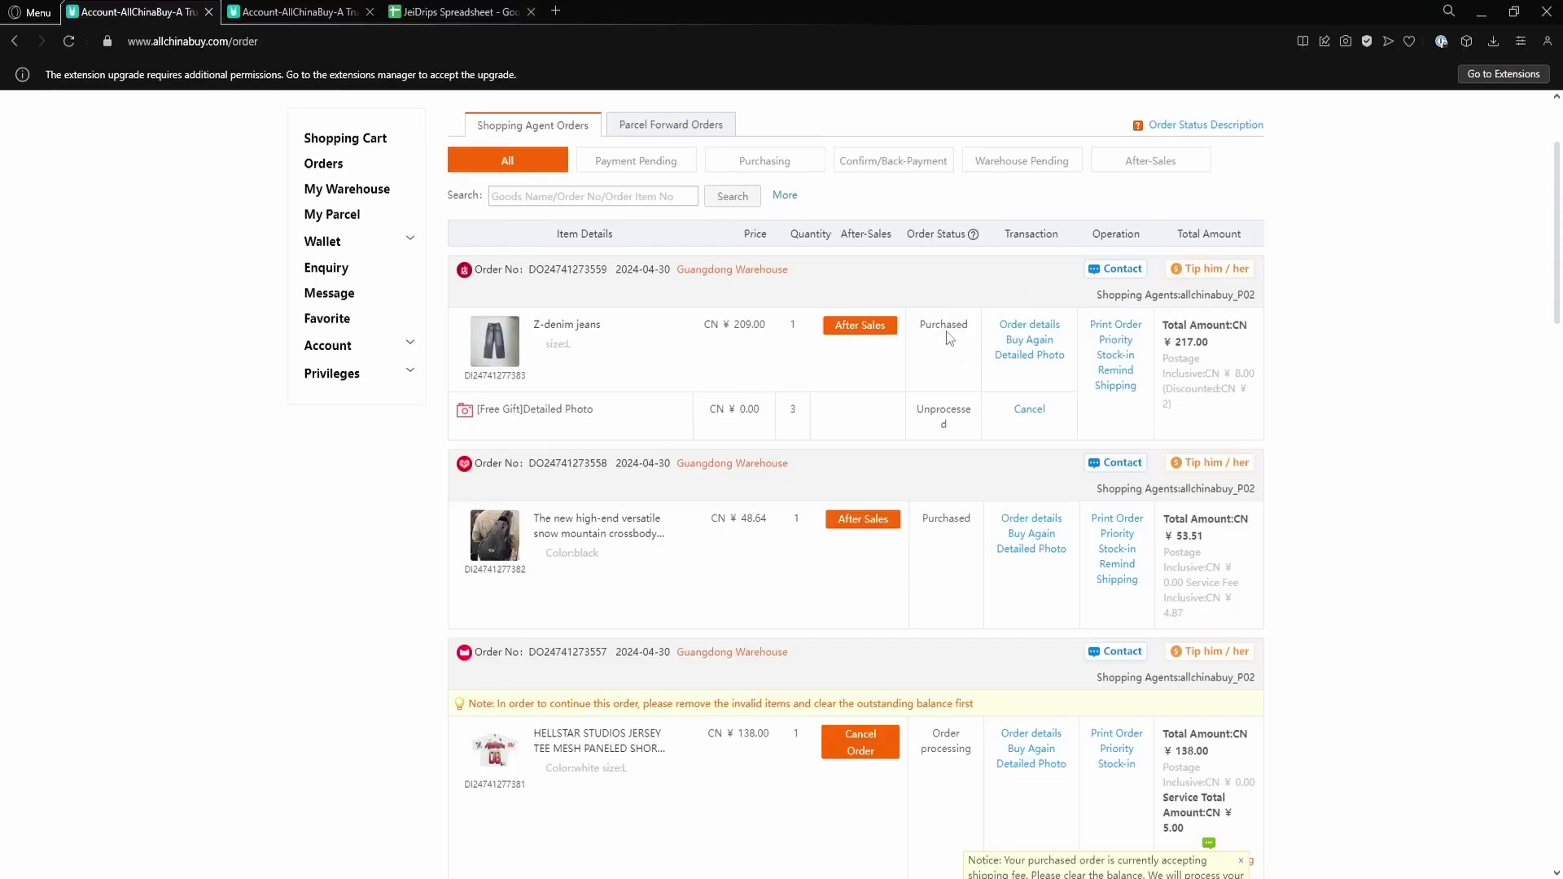
Examine the order progress, related information and product information in the Z-denim jeans order details, then close them.
{"action": "left_click", "coordinate": [1015, 325]}
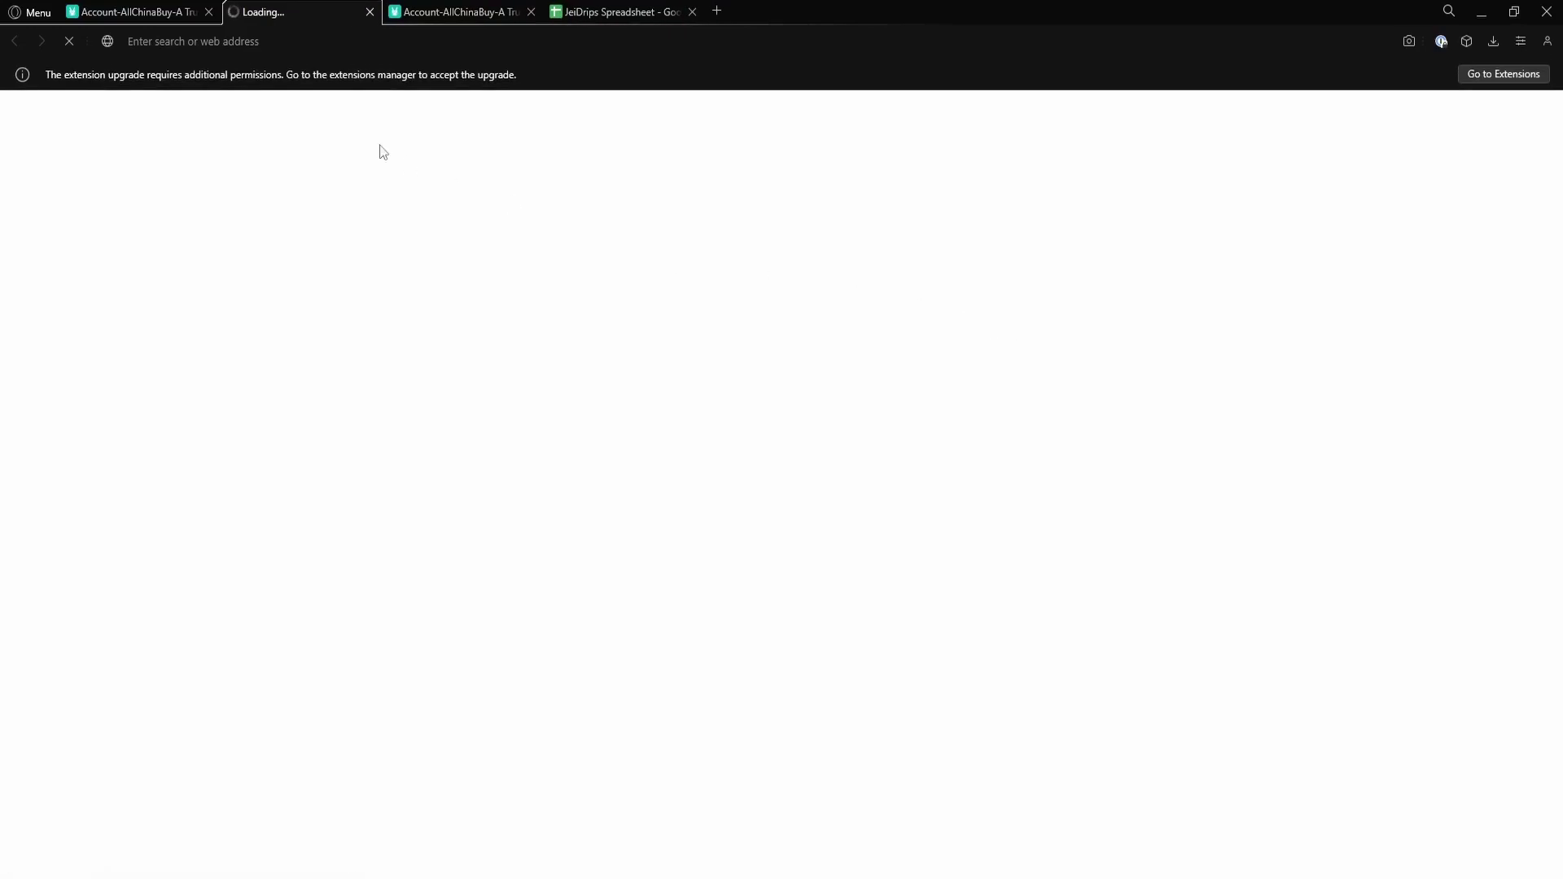
{"action": "scroll", "coordinate": [570, 419], "scroll_direction": "down", "scroll_amount": 4}
{"action": "scroll", "coordinate": [586, 431], "scroll_direction": "up", "scroll_amount": 5}
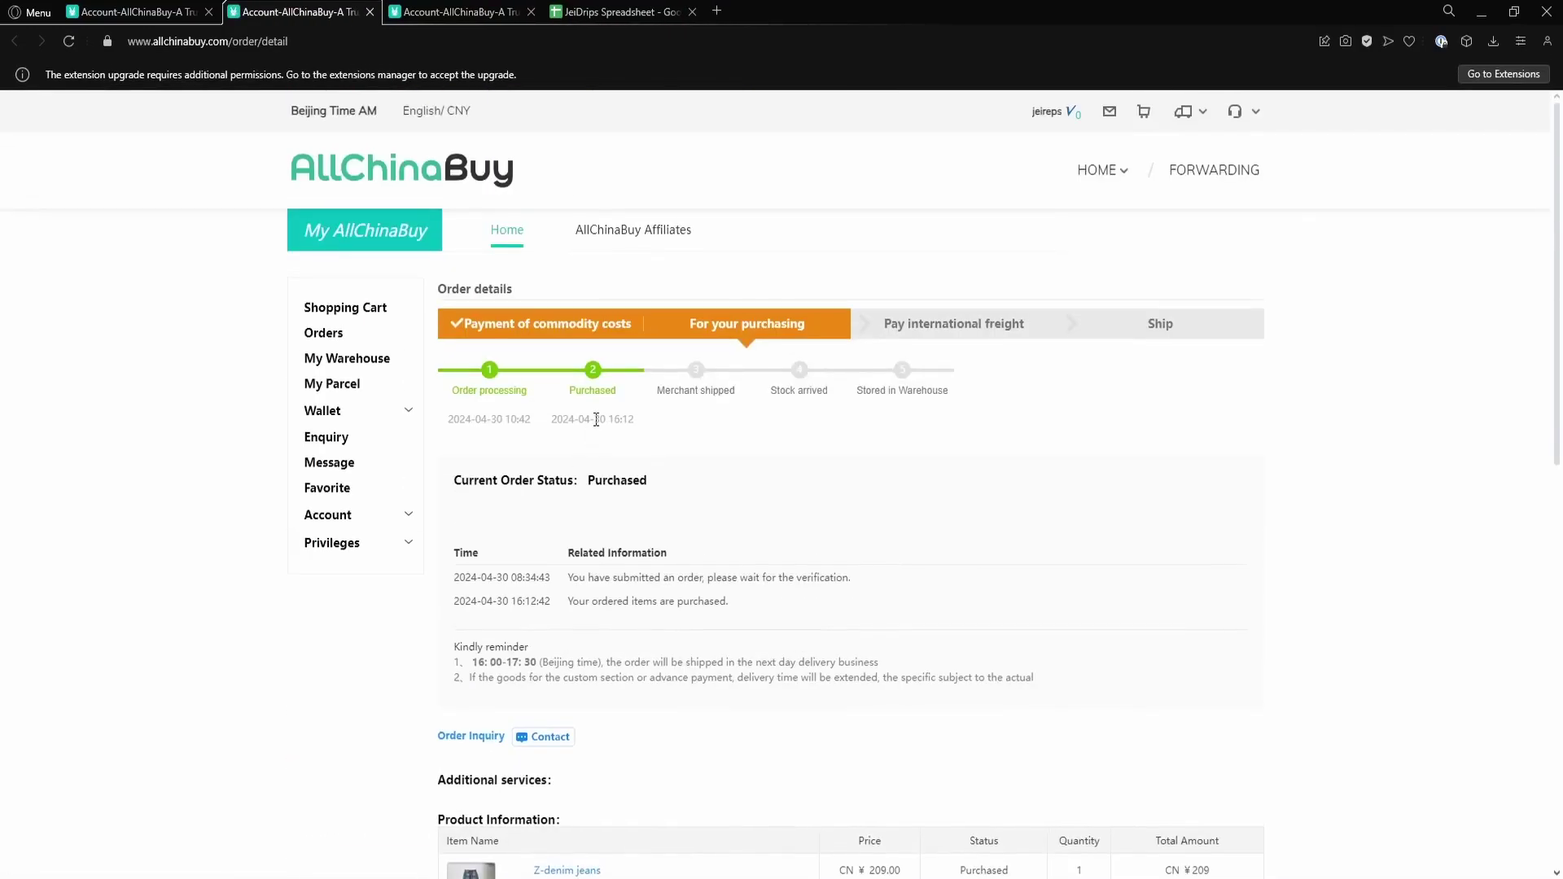
{"action": "scroll", "coordinate": [635, 374], "scroll_direction": "down", "scroll_amount": 1}
{"action": "scroll", "coordinate": [683, 320], "scroll_direction": "down", "scroll_amount": 2}
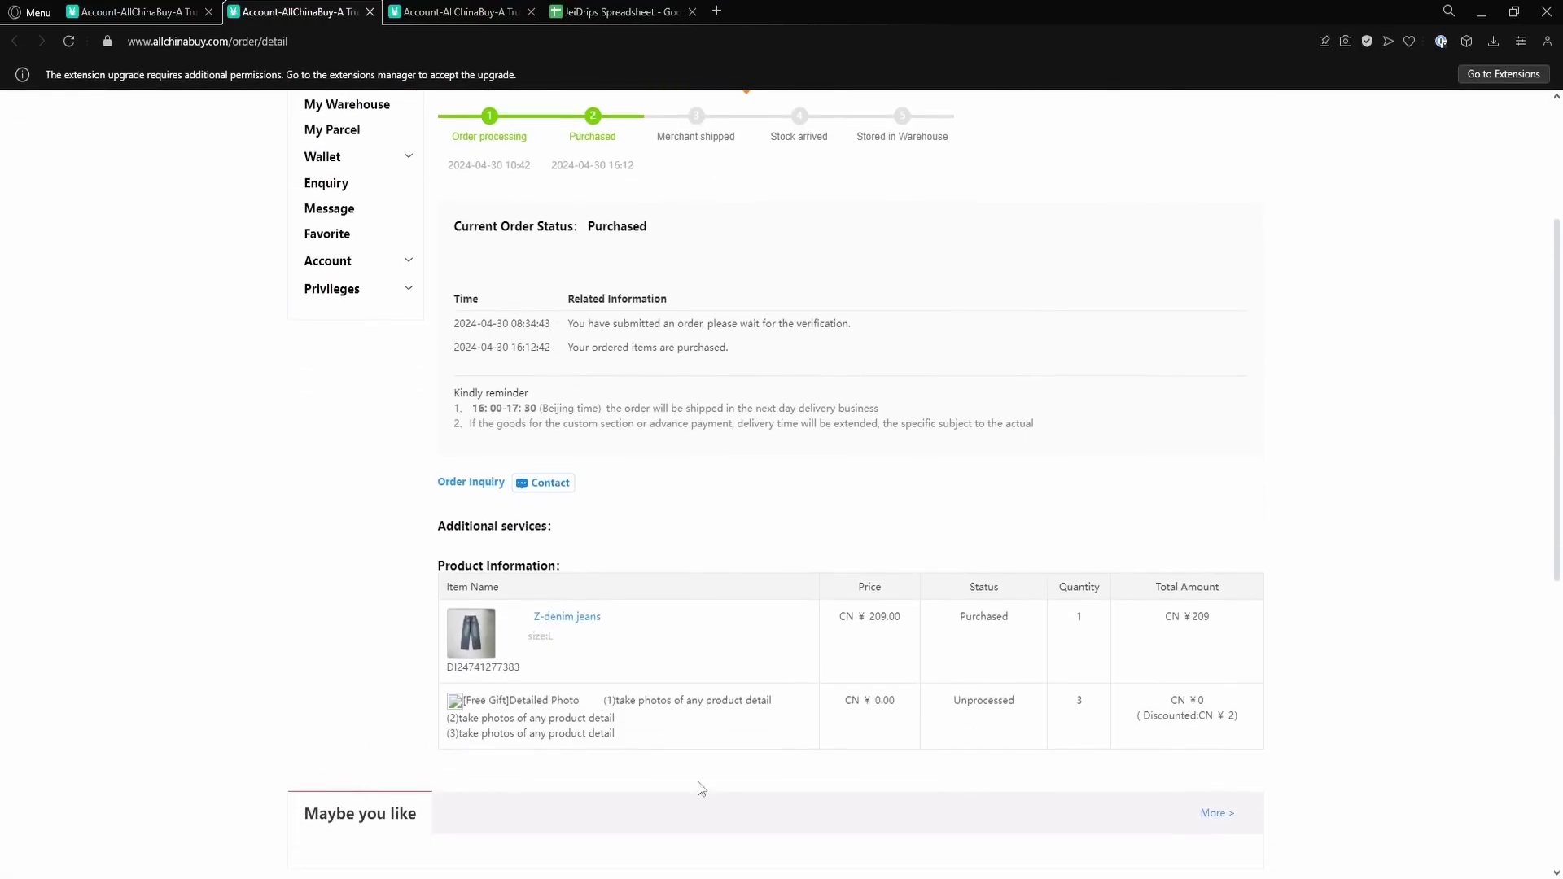
{"action": "scroll", "coordinate": [578, 623], "scroll_direction": "up", "scroll_amount": 1}
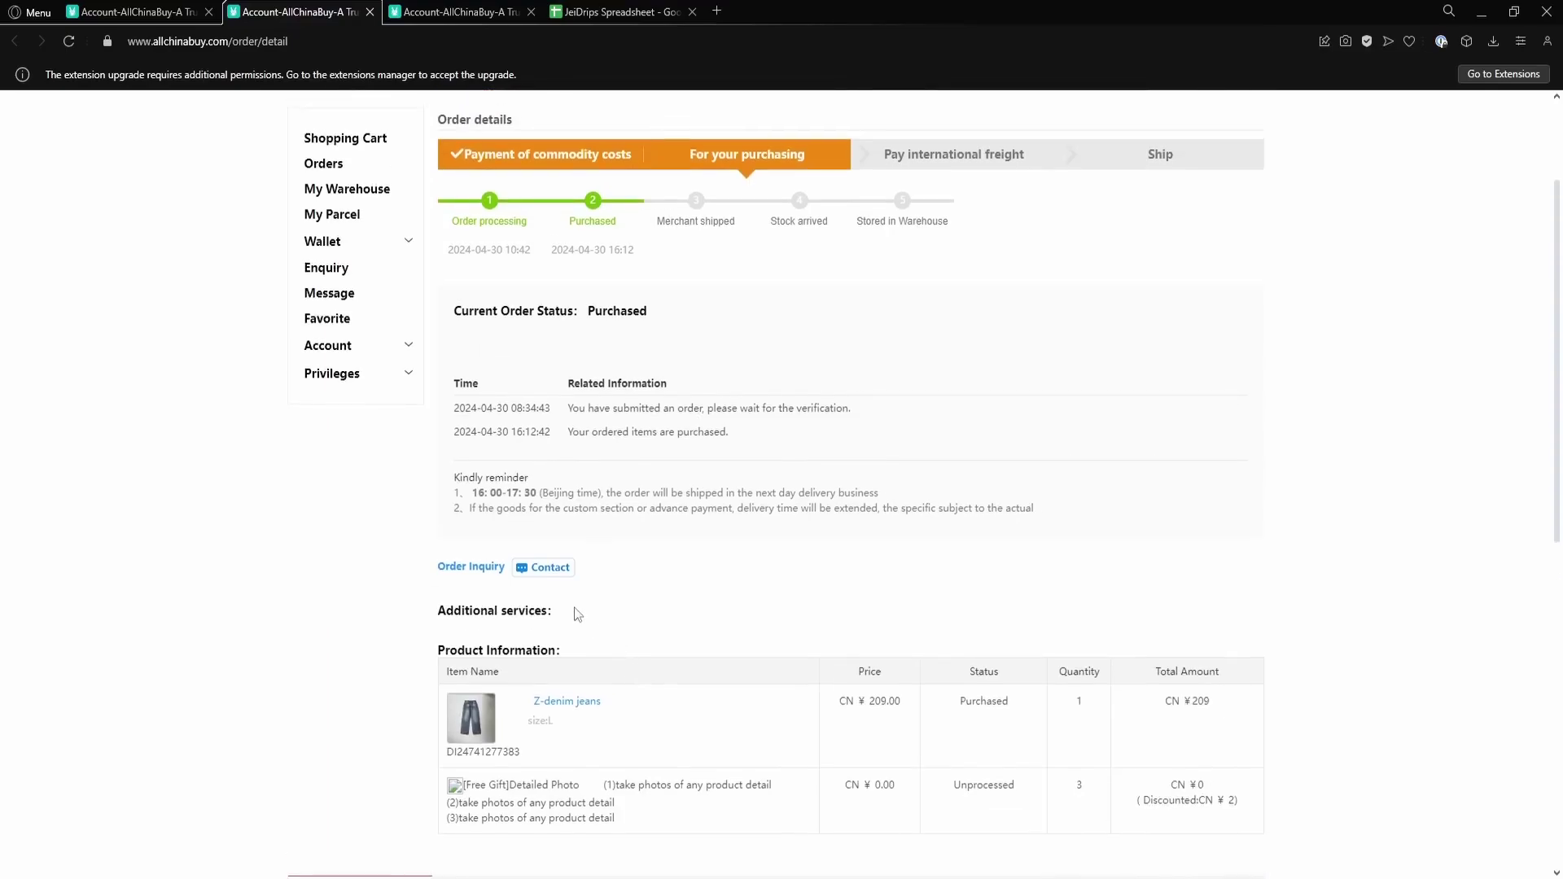
{"action": "triple_click", "coordinate": [663, 577]}
{"action": "left_click", "coordinate": [640, 579]}
{"action": "key", "text": "ctrl+w"}
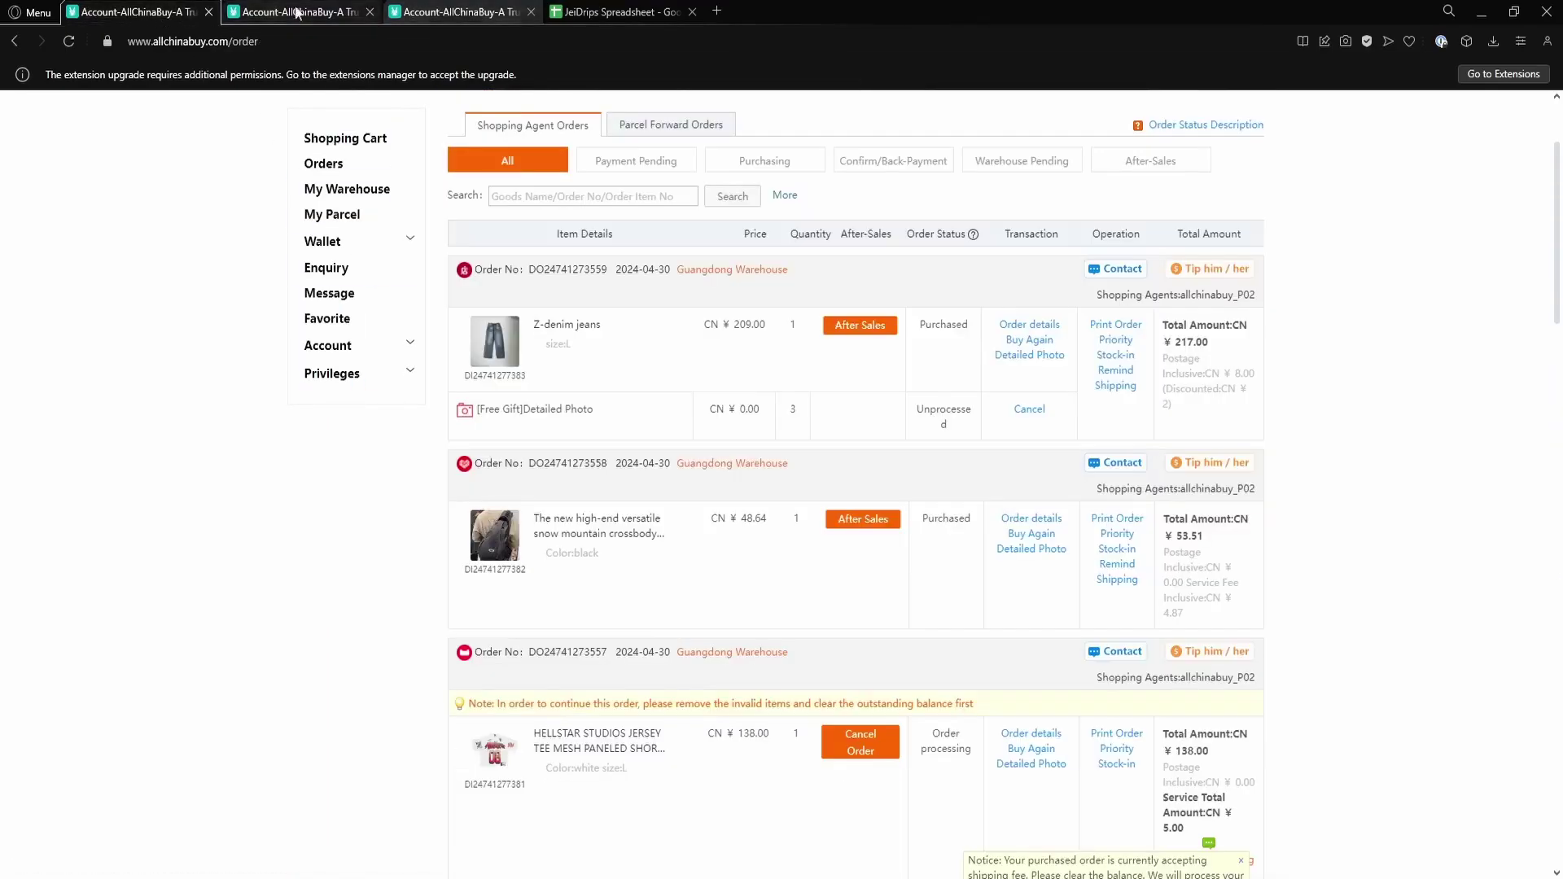
Draft a four-photo Detailed Photo request for the Z-denim jeans with "I want a close up of the belt loop" first, then cancel it.
{"action": "left_click", "coordinate": [1042, 355]}
{"action": "left_click", "coordinate": [600, 304]}
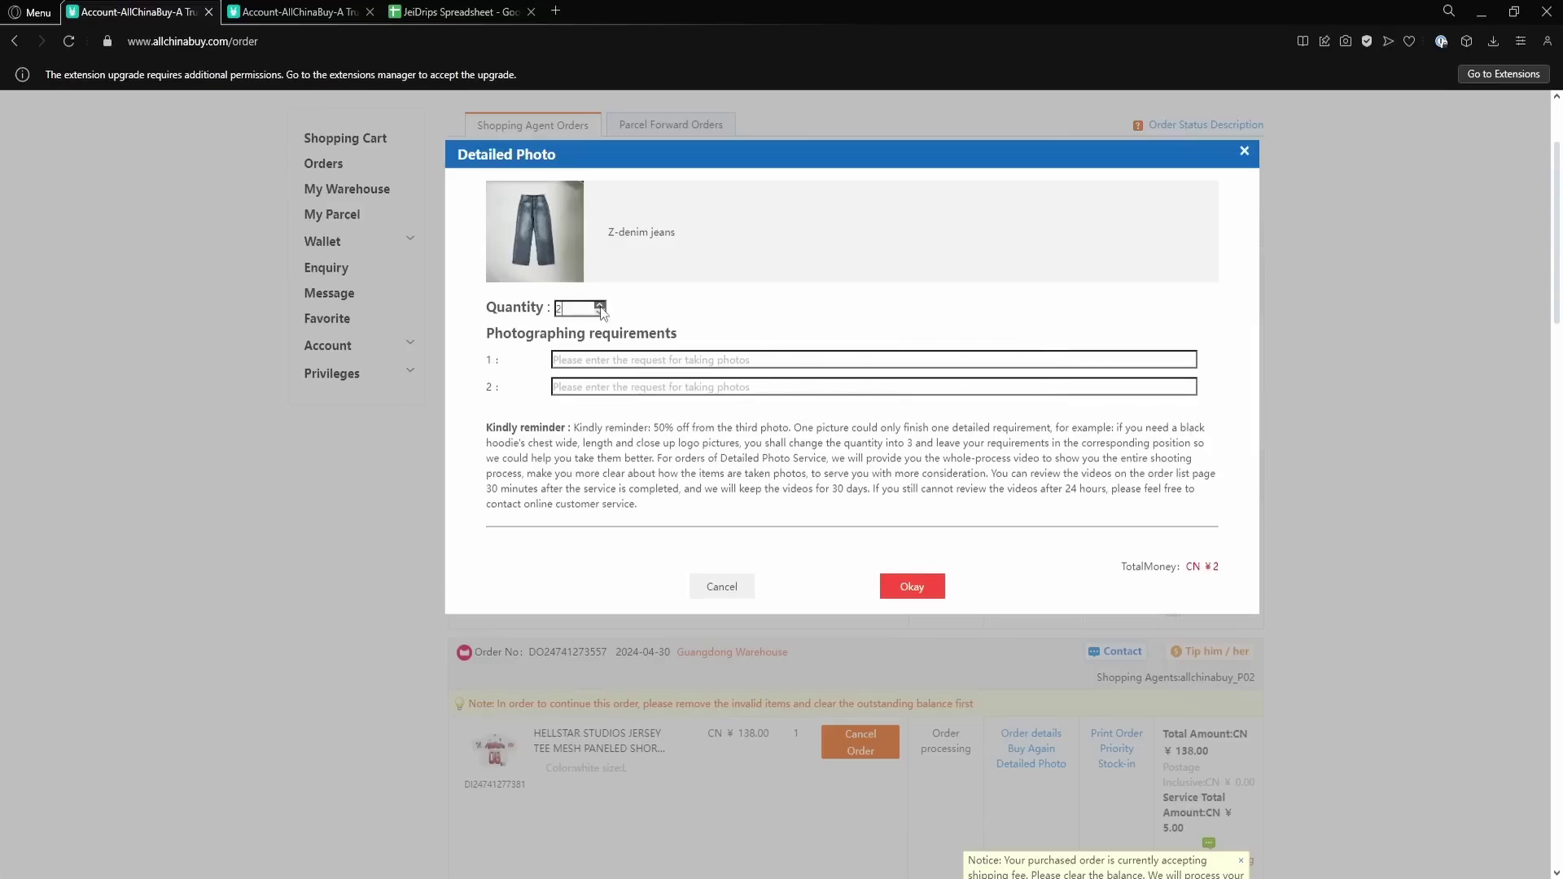
{"action": "left_click", "coordinate": [600, 305]}
{"action": "left_click", "coordinate": [600, 305]}
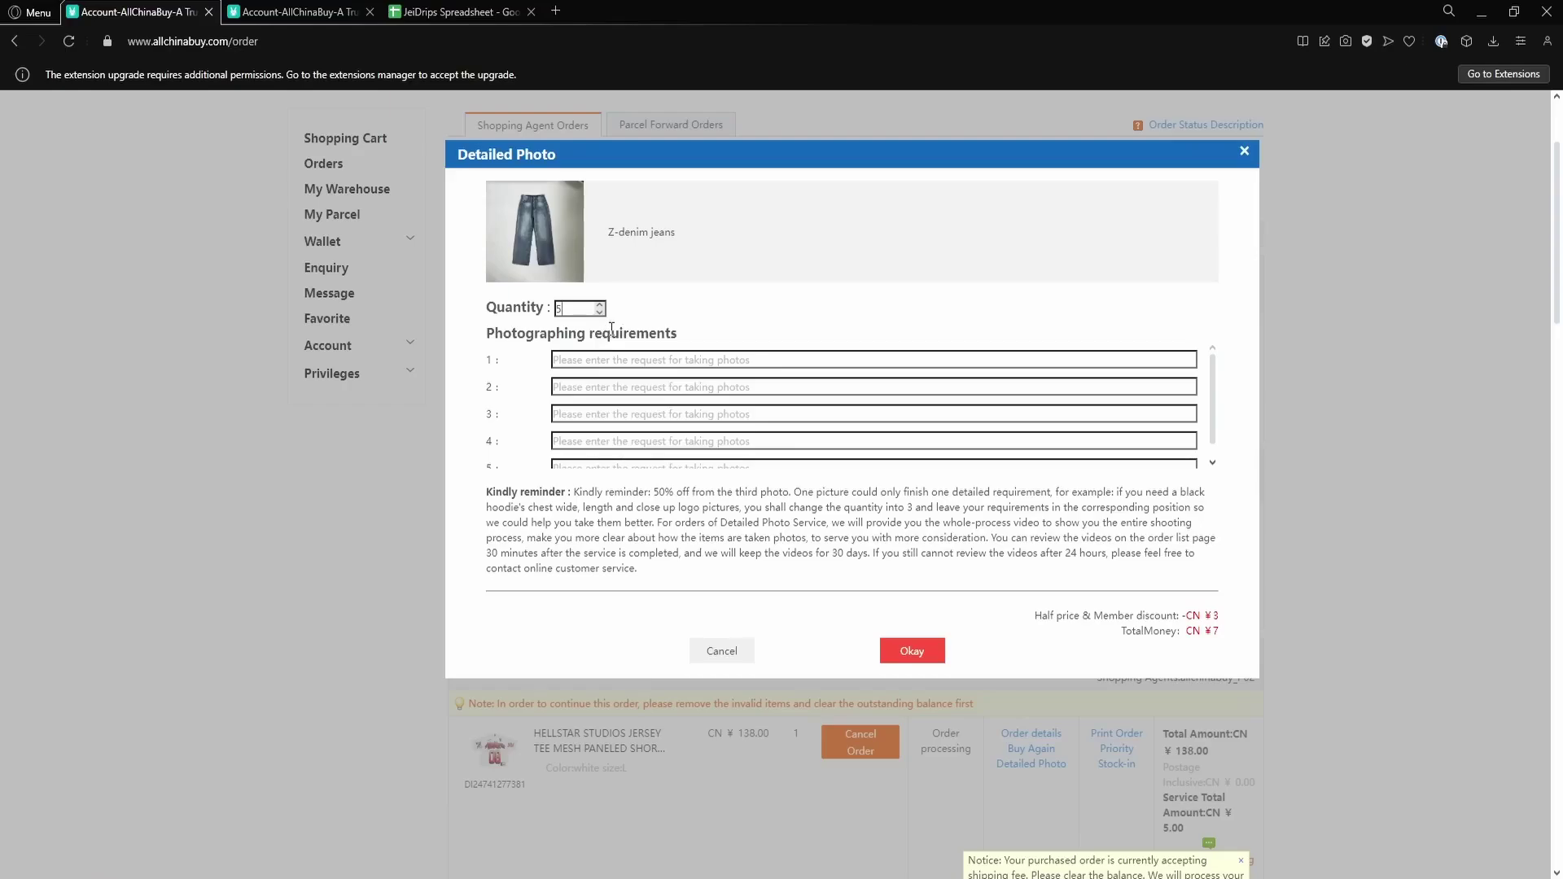
{"action": "left_click_drag", "start_coordinate": [1103, 605], "coordinate": [1203, 610]}
{"action": "left_click", "coordinate": [1205, 611]}
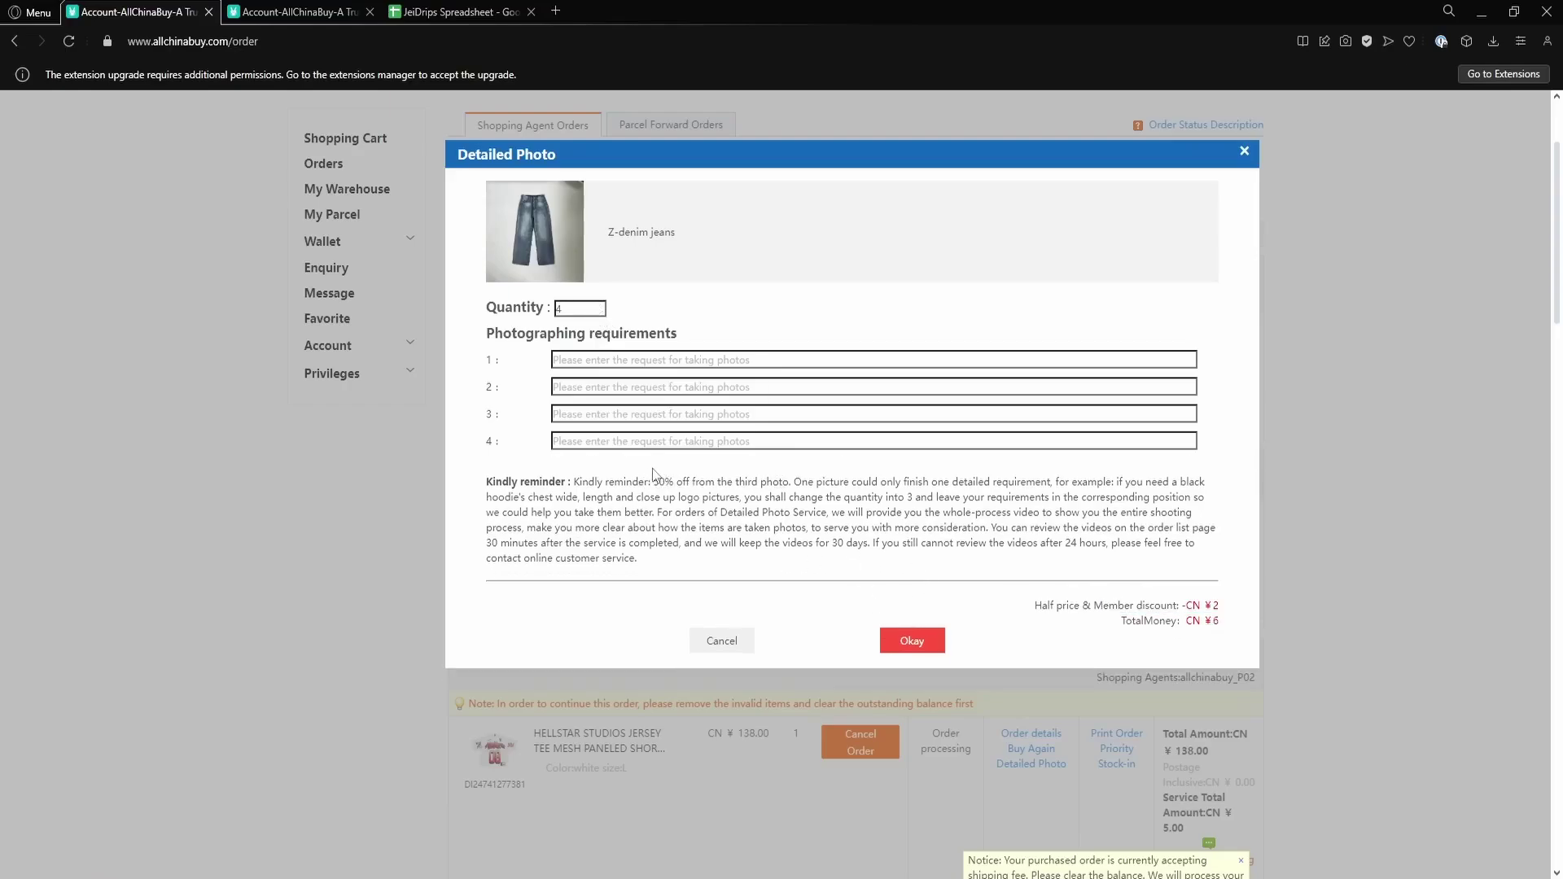
{"action": "left_click", "coordinate": [654, 362]}
{"action": "type", "text": "I want a close up of the belt loop"}
{"action": "left_click", "coordinate": [726, 641]}
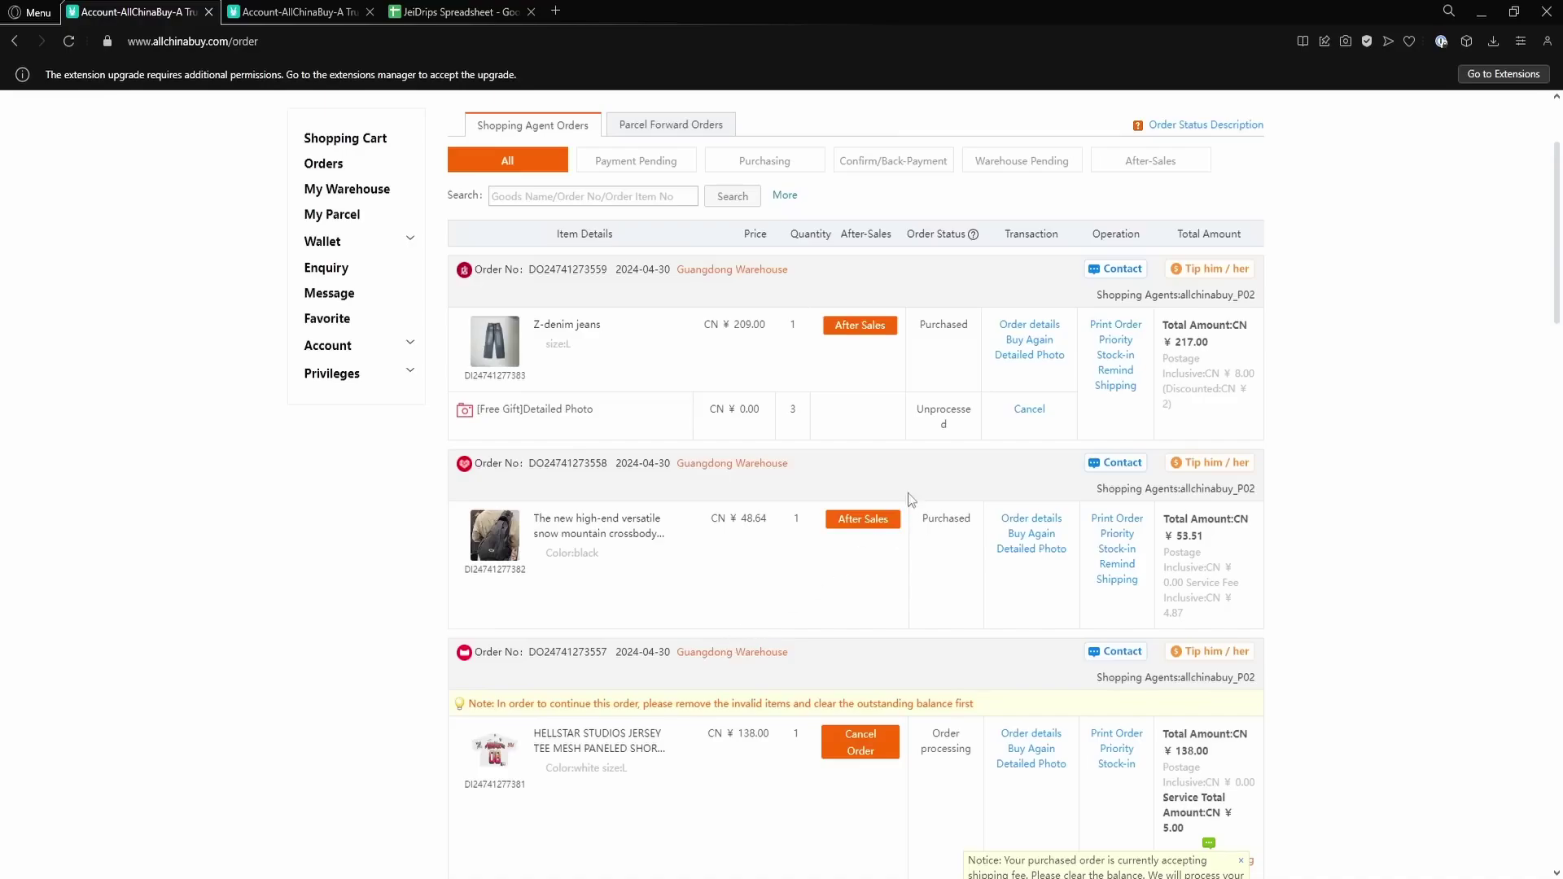
View and close the printable Z-denim jeans order, and request a shipping reminder for that order.
{"action": "left_click", "coordinate": [1116, 324]}
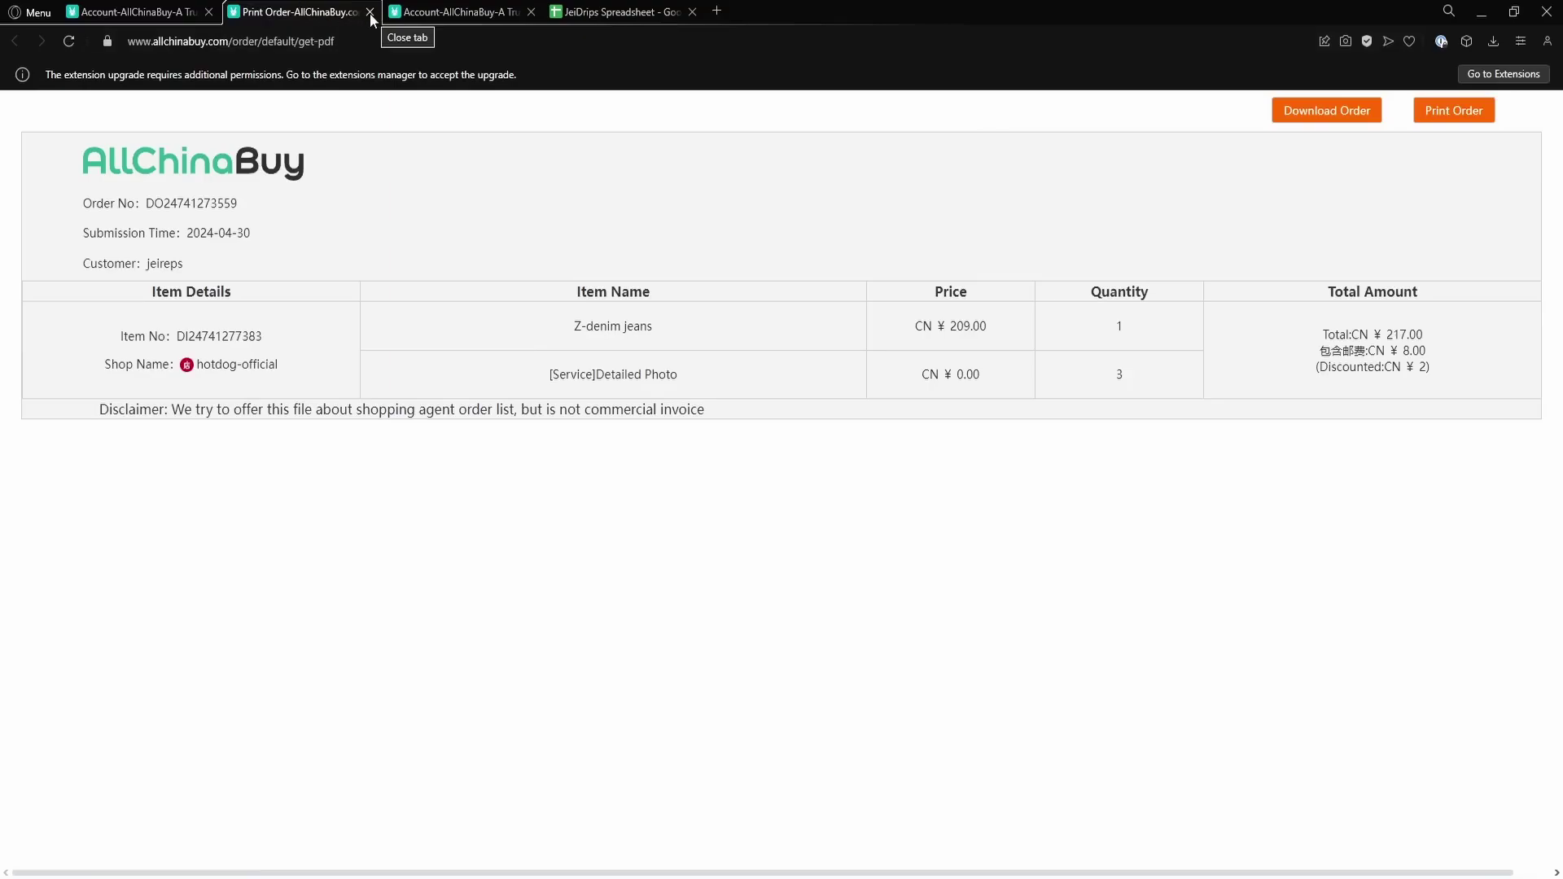
{"action": "left_click", "coordinate": [370, 11]}
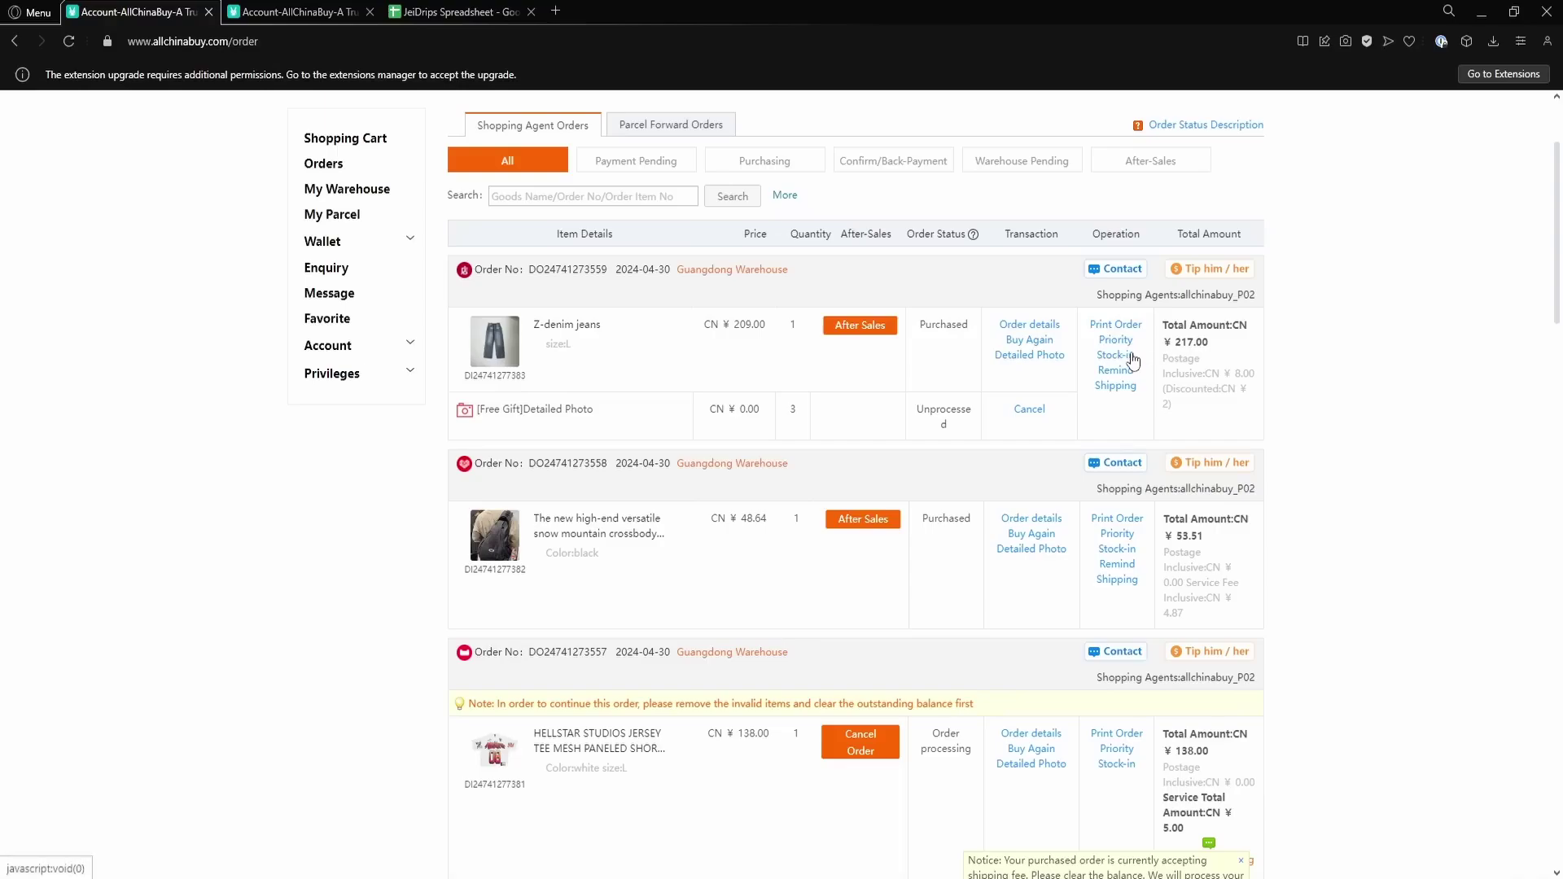
{"action": "left_click", "coordinate": [1128, 388]}
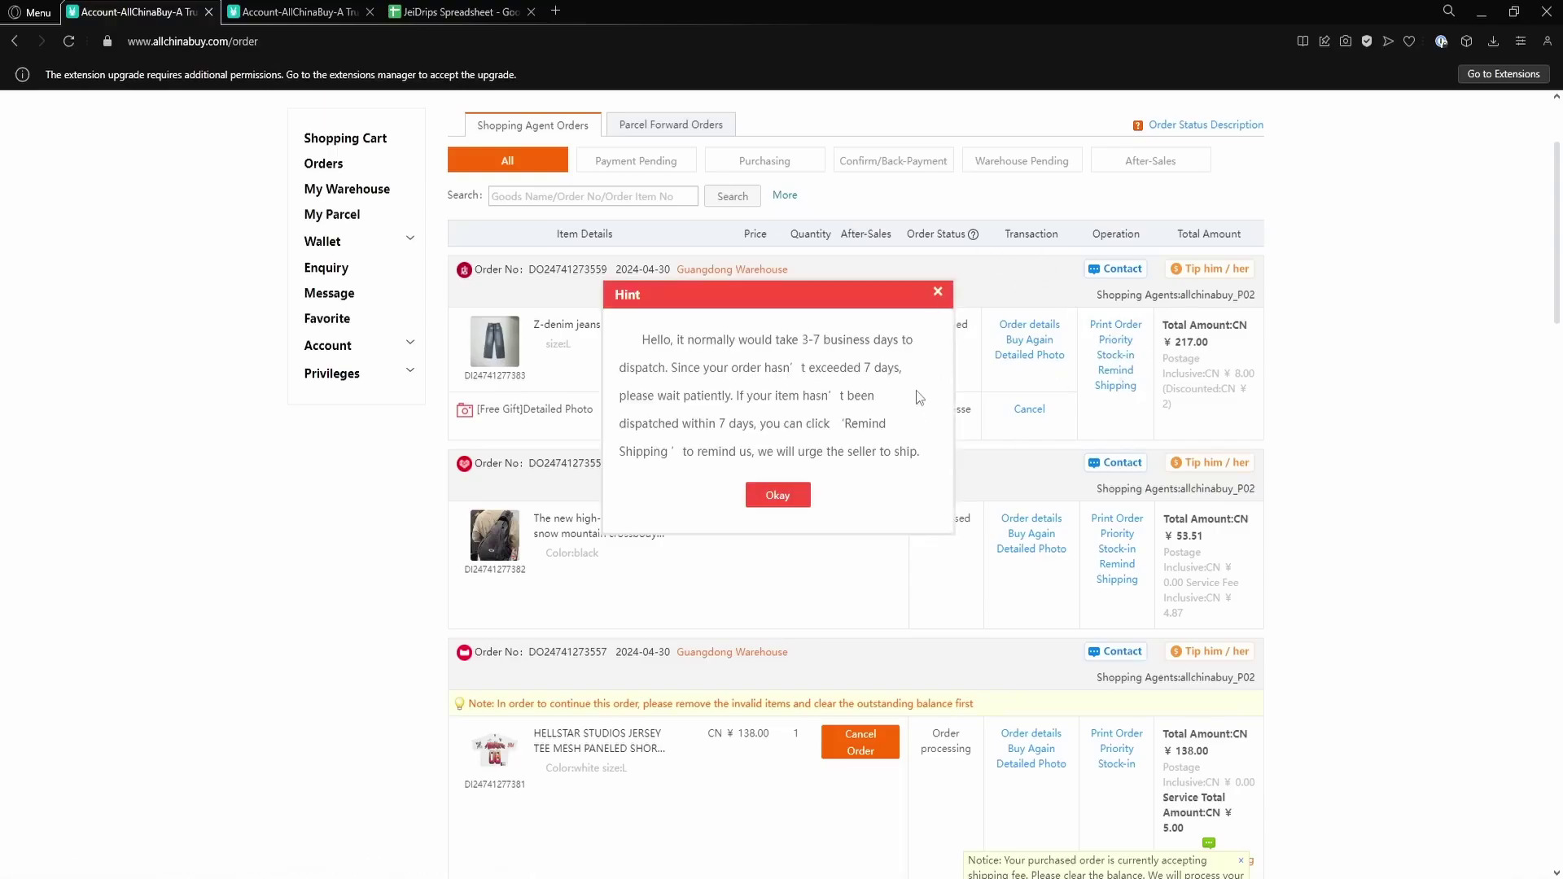
Dismiss the shipping hint and pay the Hellstar Studios jersey order's outstanding postage from the account balance, entering the payment password.
{"action": "left_click", "coordinate": [937, 292]}
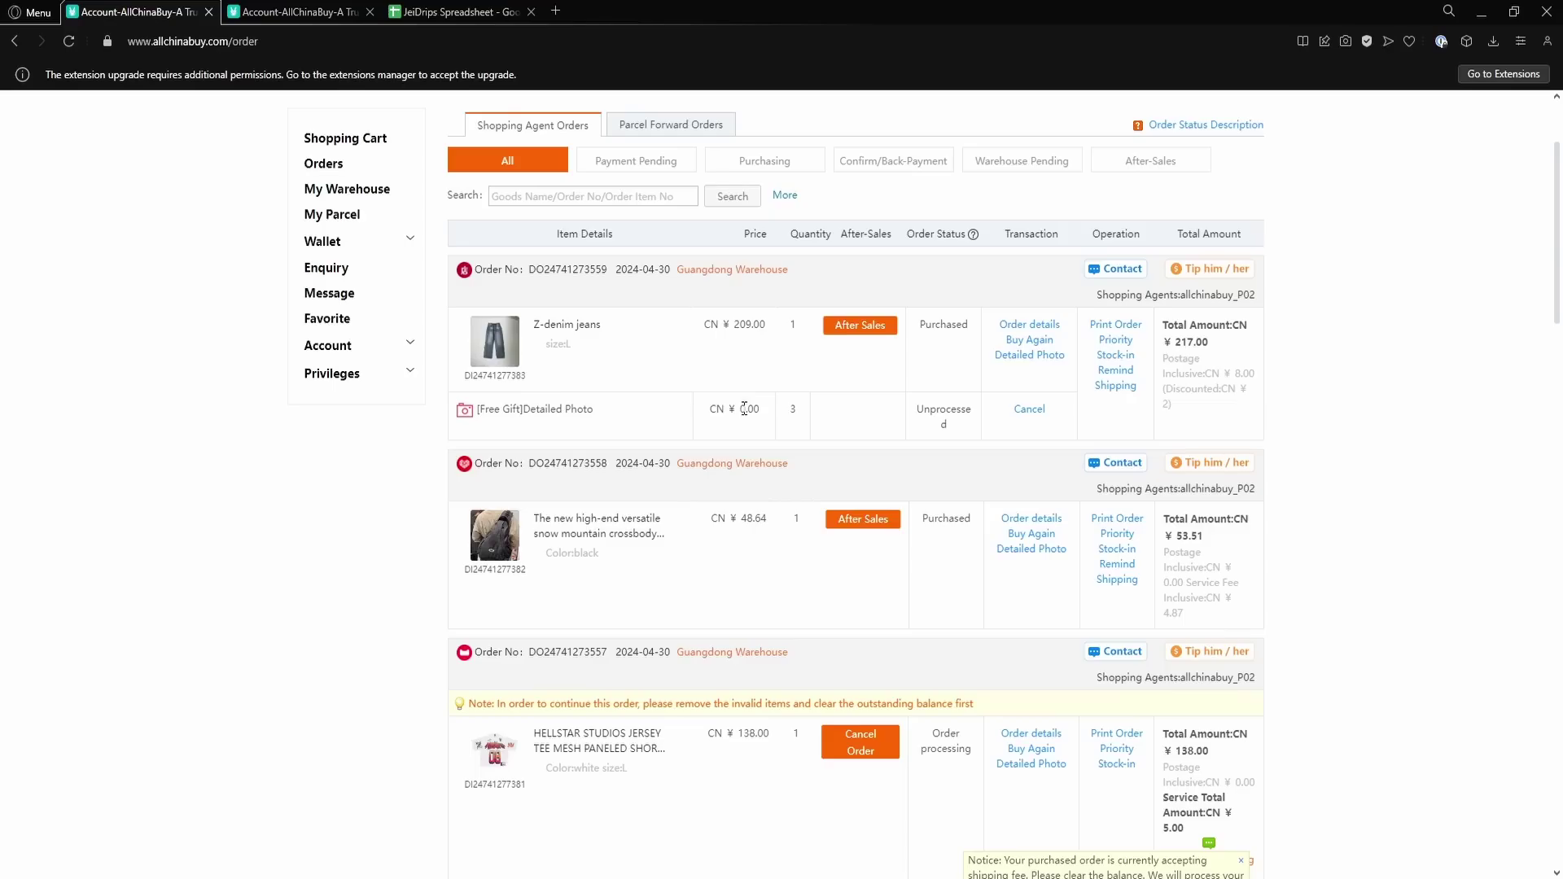
{"action": "scroll", "coordinate": [744, 409], "scroll_direction": "down", "scroll_amount": 4}
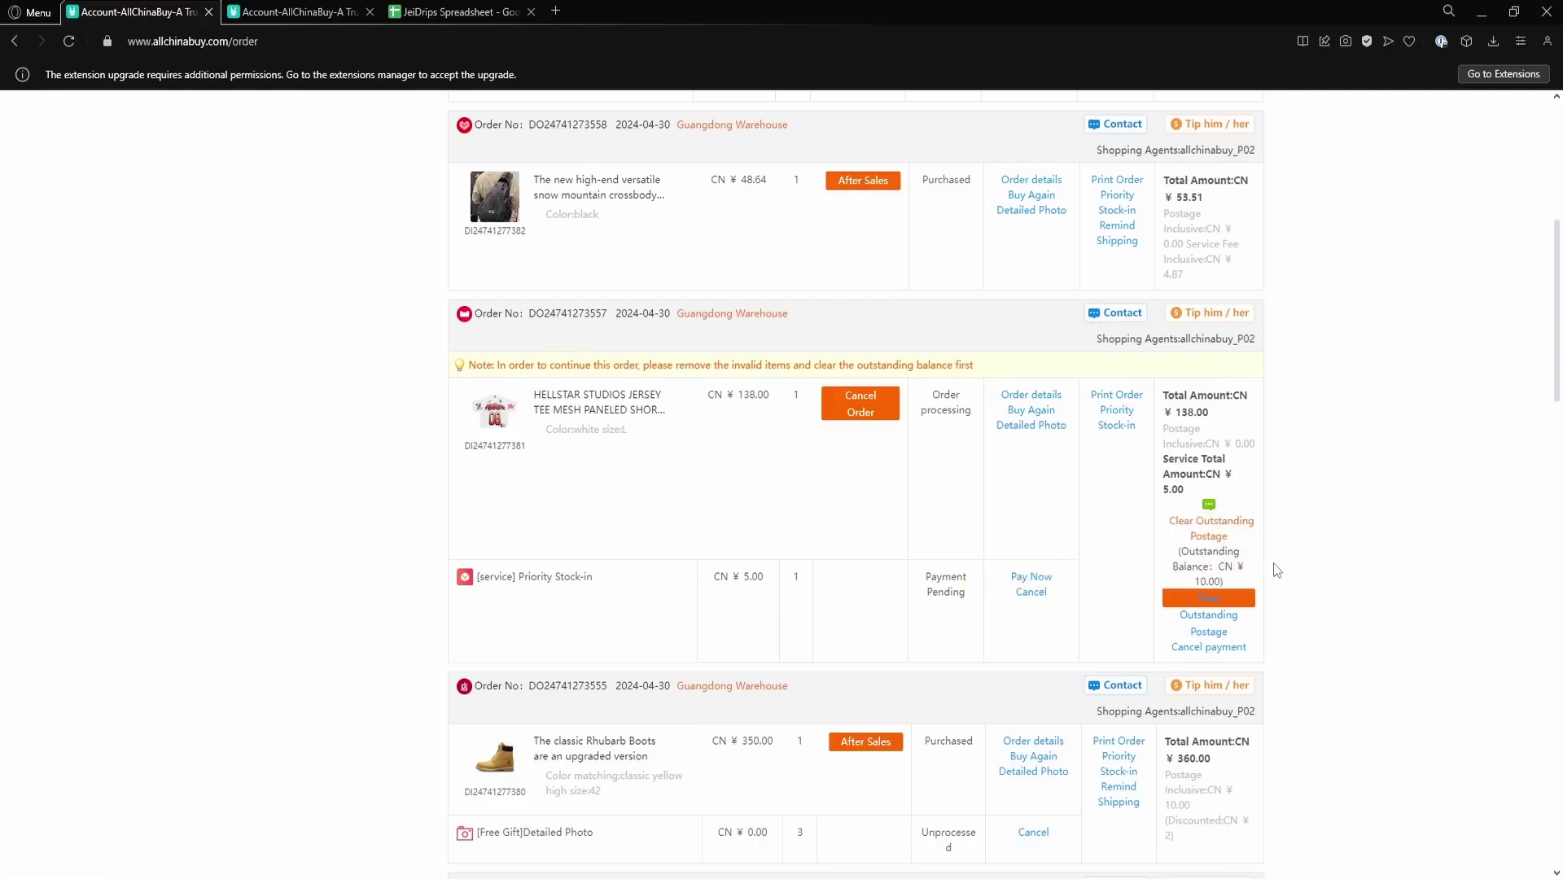
{"action": "left_click", "coordinate": [1226, 612]}
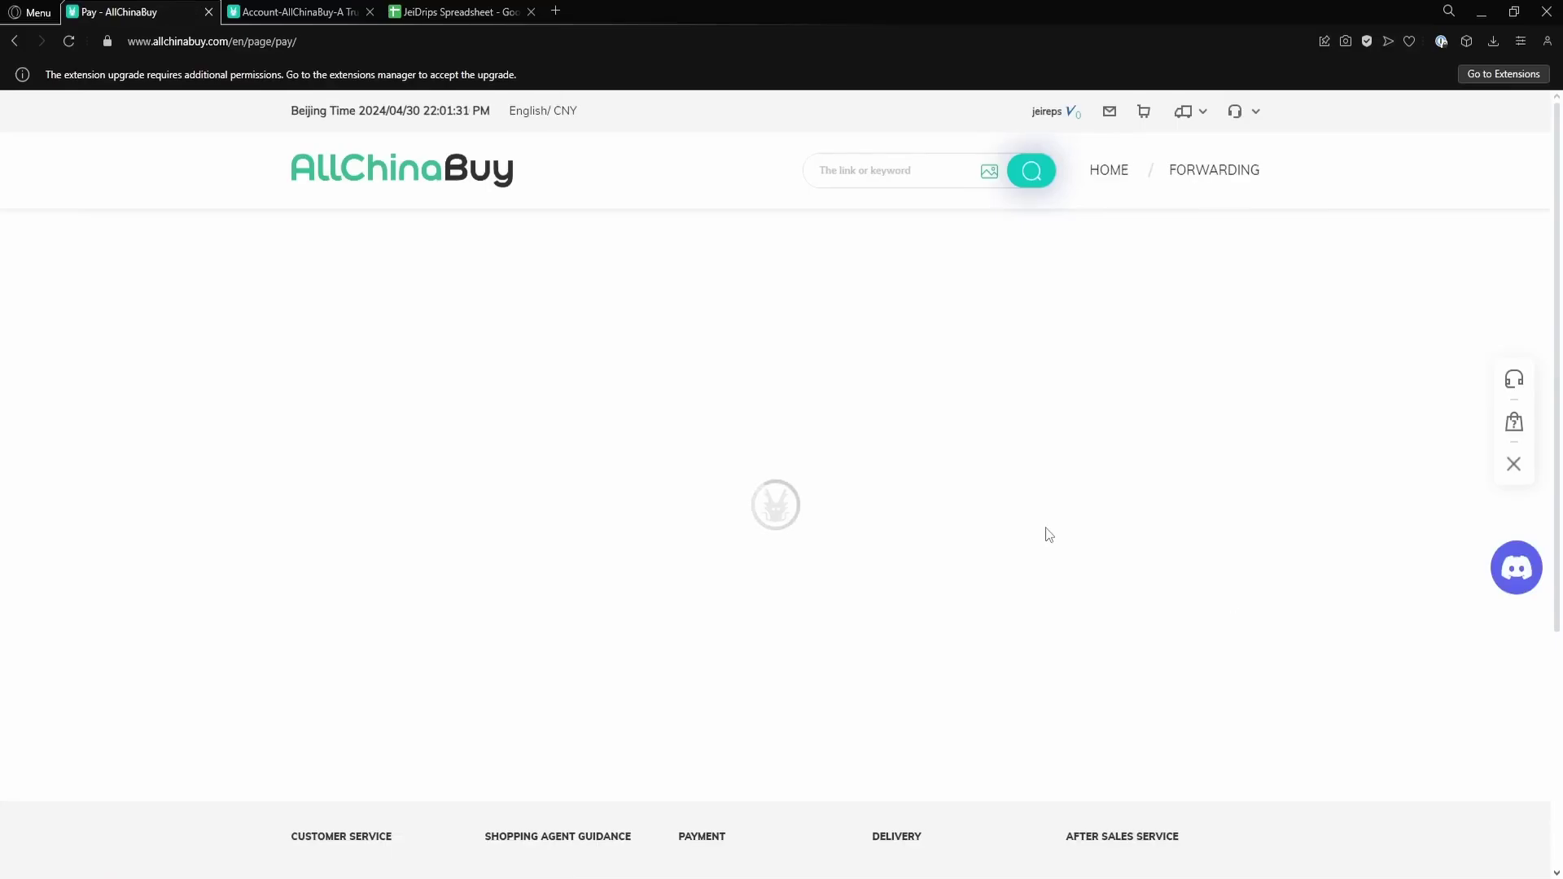
{"action": "left_click", "coordinate": [1004, 729]}
{"action": "key", "text": "ctrl+v"}
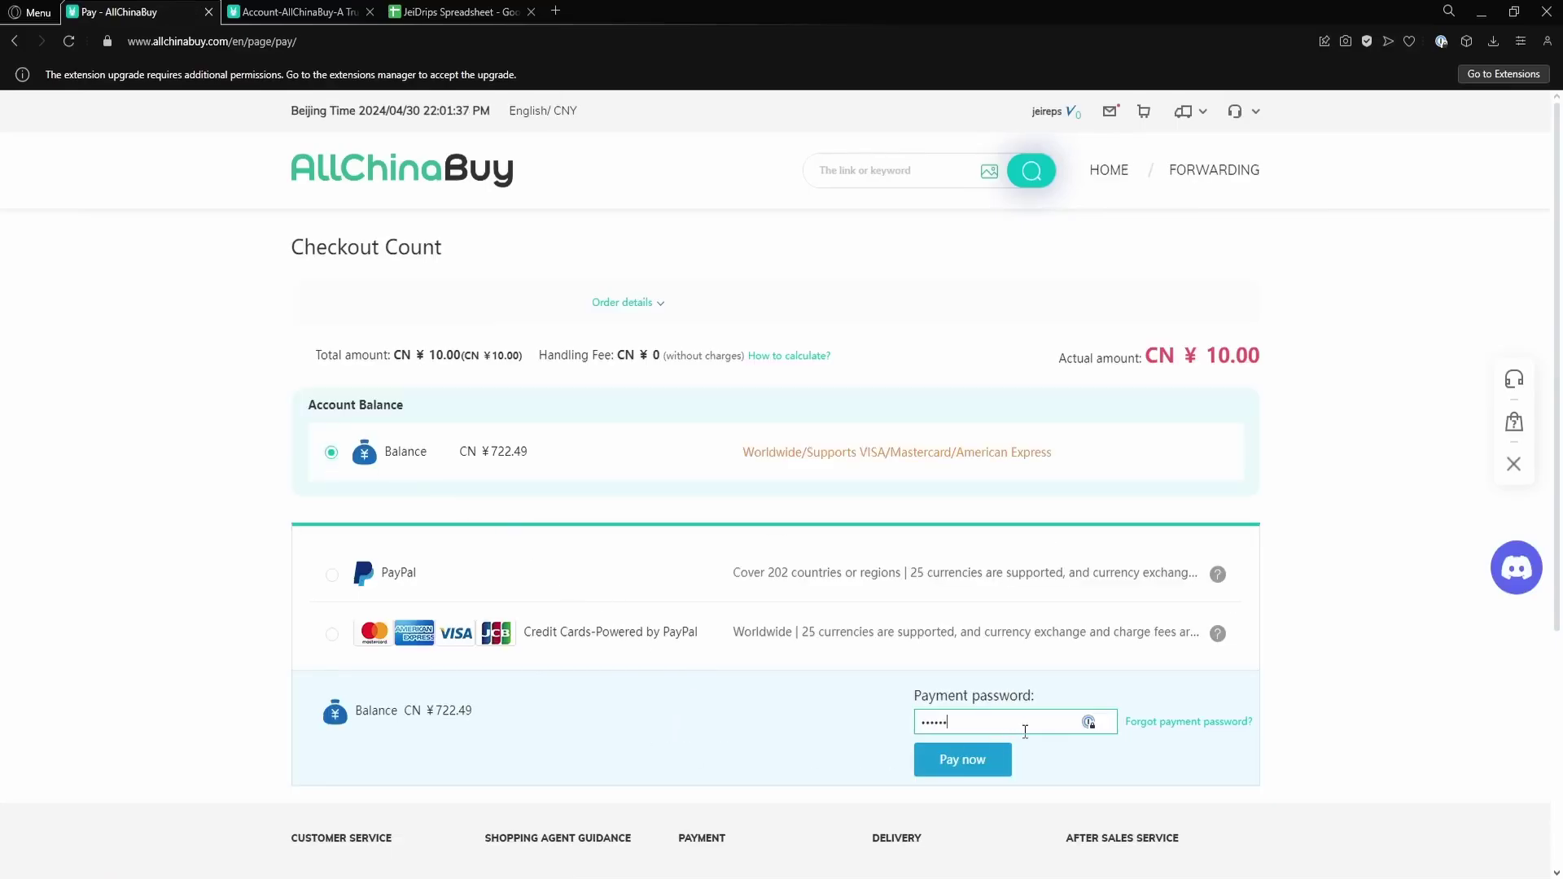
{"action": "left_click", "coordinate": [1000, 772]}
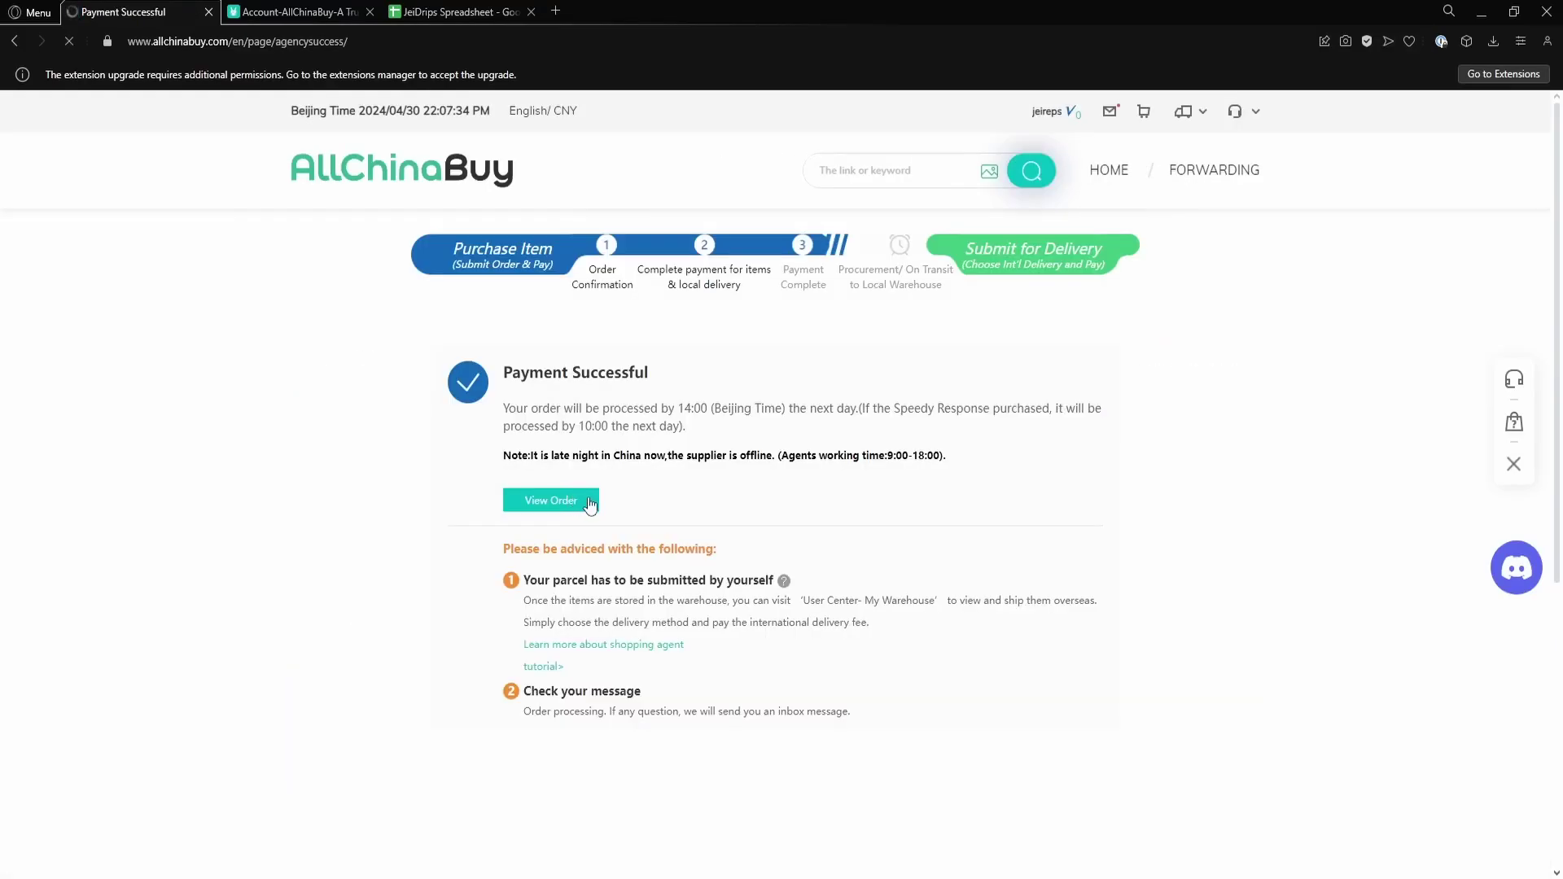
Pay the outstanding postage for the 01Customer Design JEANS order on page 2 of the order list from the account balance, using the payment password.
{"action": "left_click", "coordinate": [551, 500]}
{"action": "scroll", "coordinate": [815, 488], "scroll_direction": "down", "scroll_amount": 10}
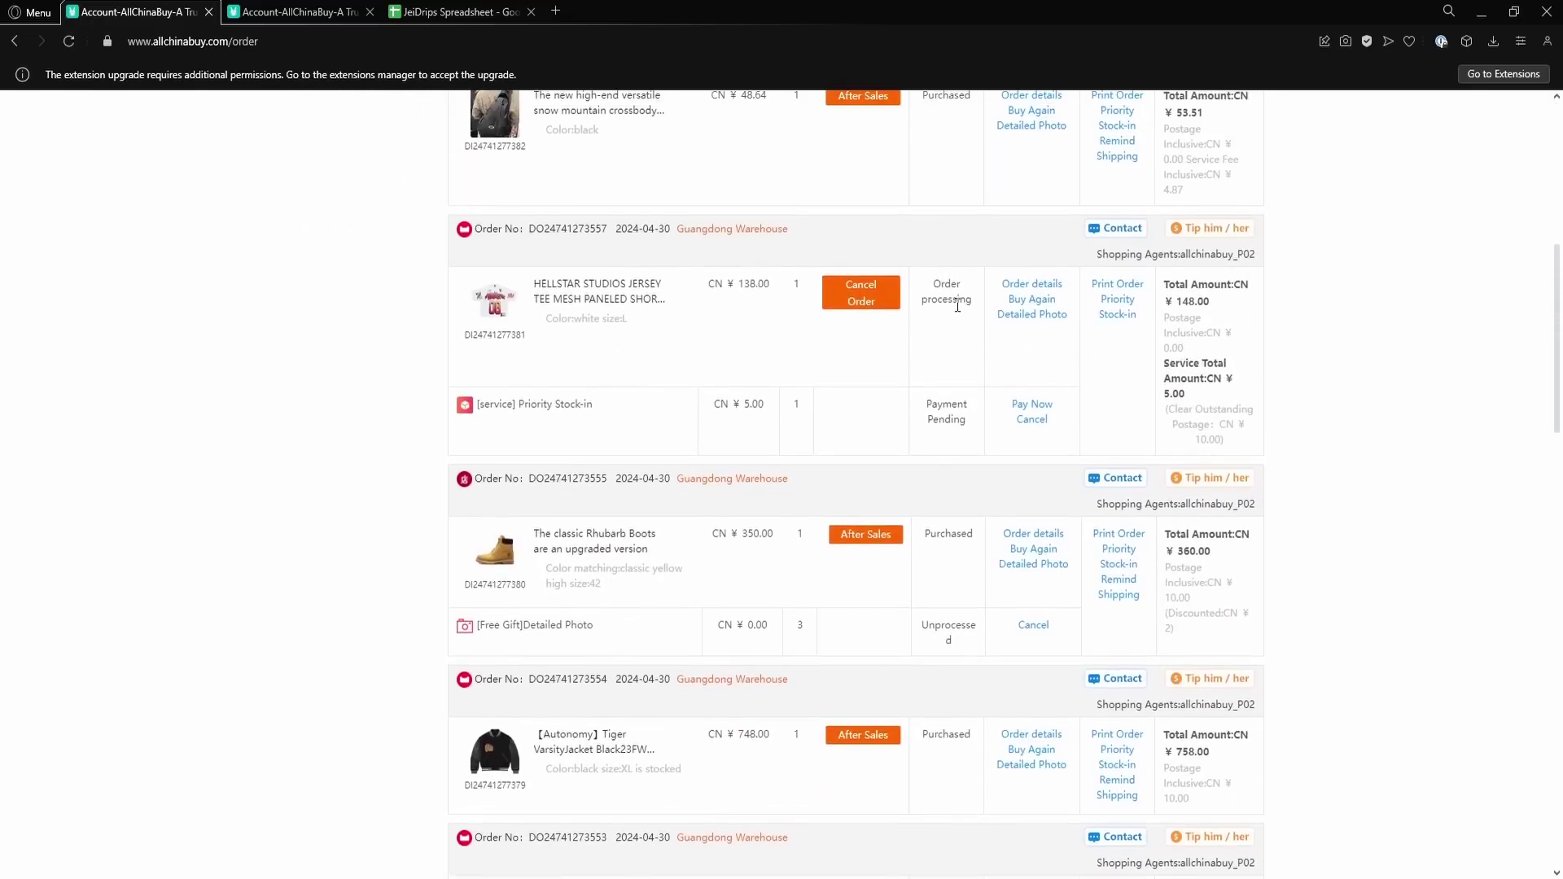
{"action": "scroll", "coordinate": [957, 306], "scroll_direction": "down", "scroll_amount": 10}
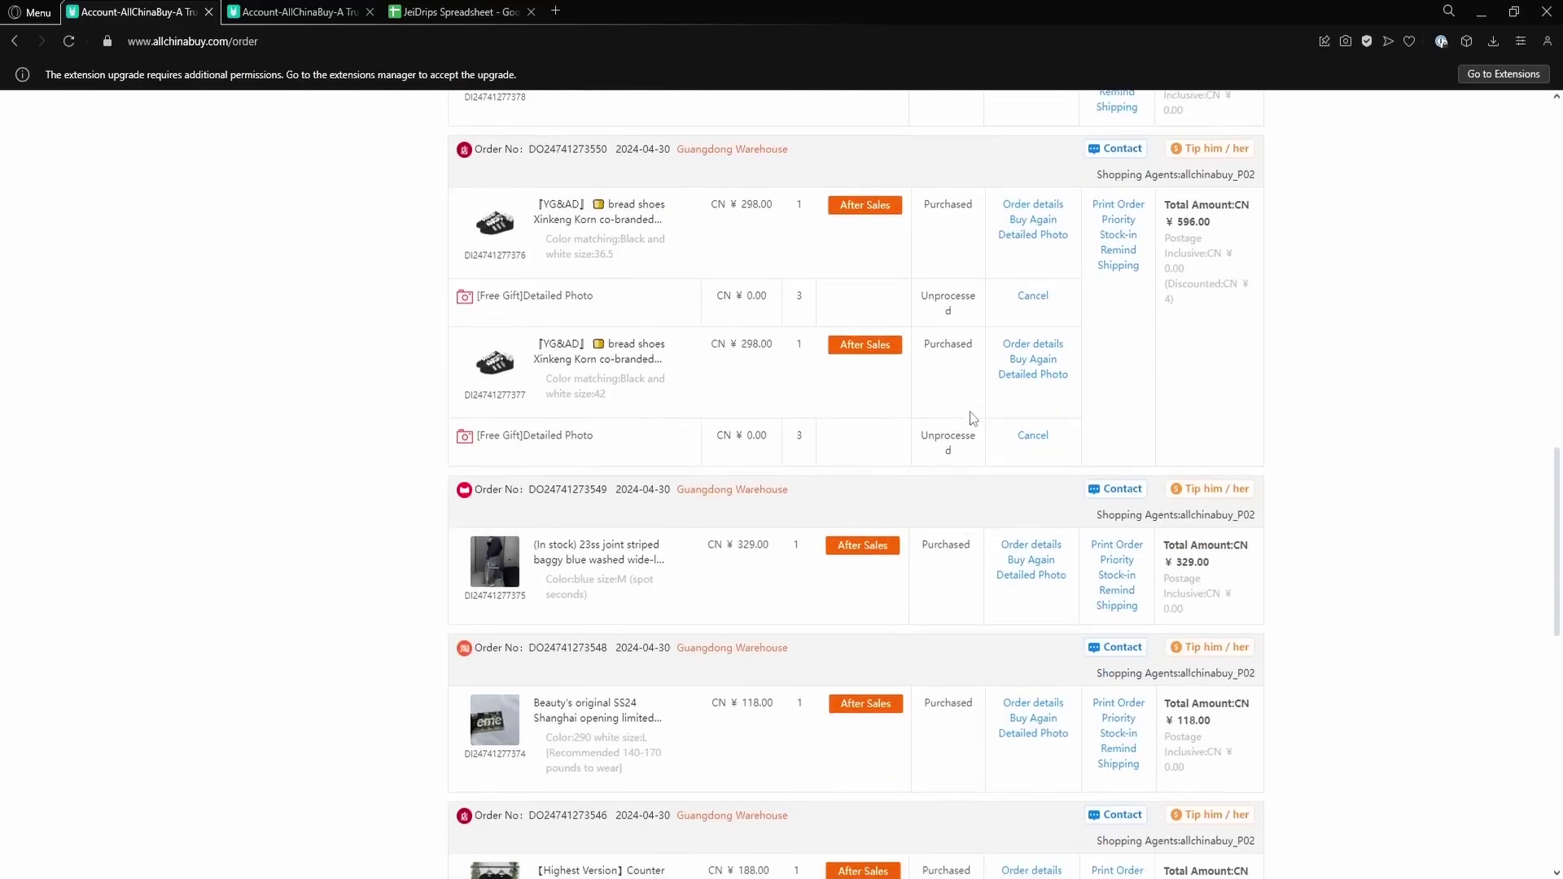
{"action": "scroll", "coordinate": [973, 425], "scroll_direction": "down", "scroll_amount": 5}
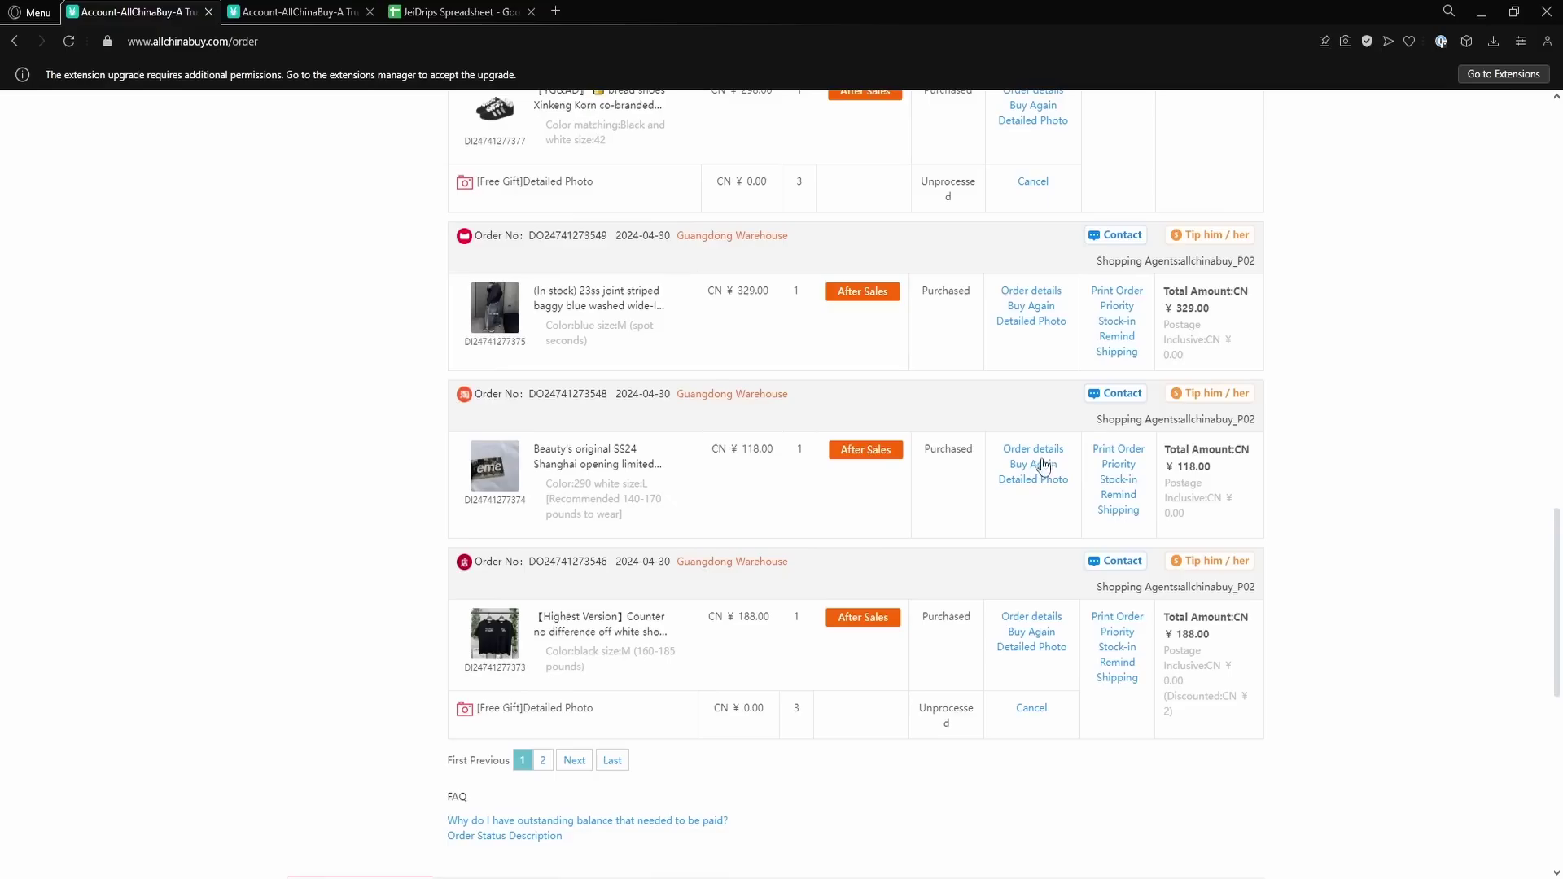
{"action": "left_click", "coordinate": [548, 764]}
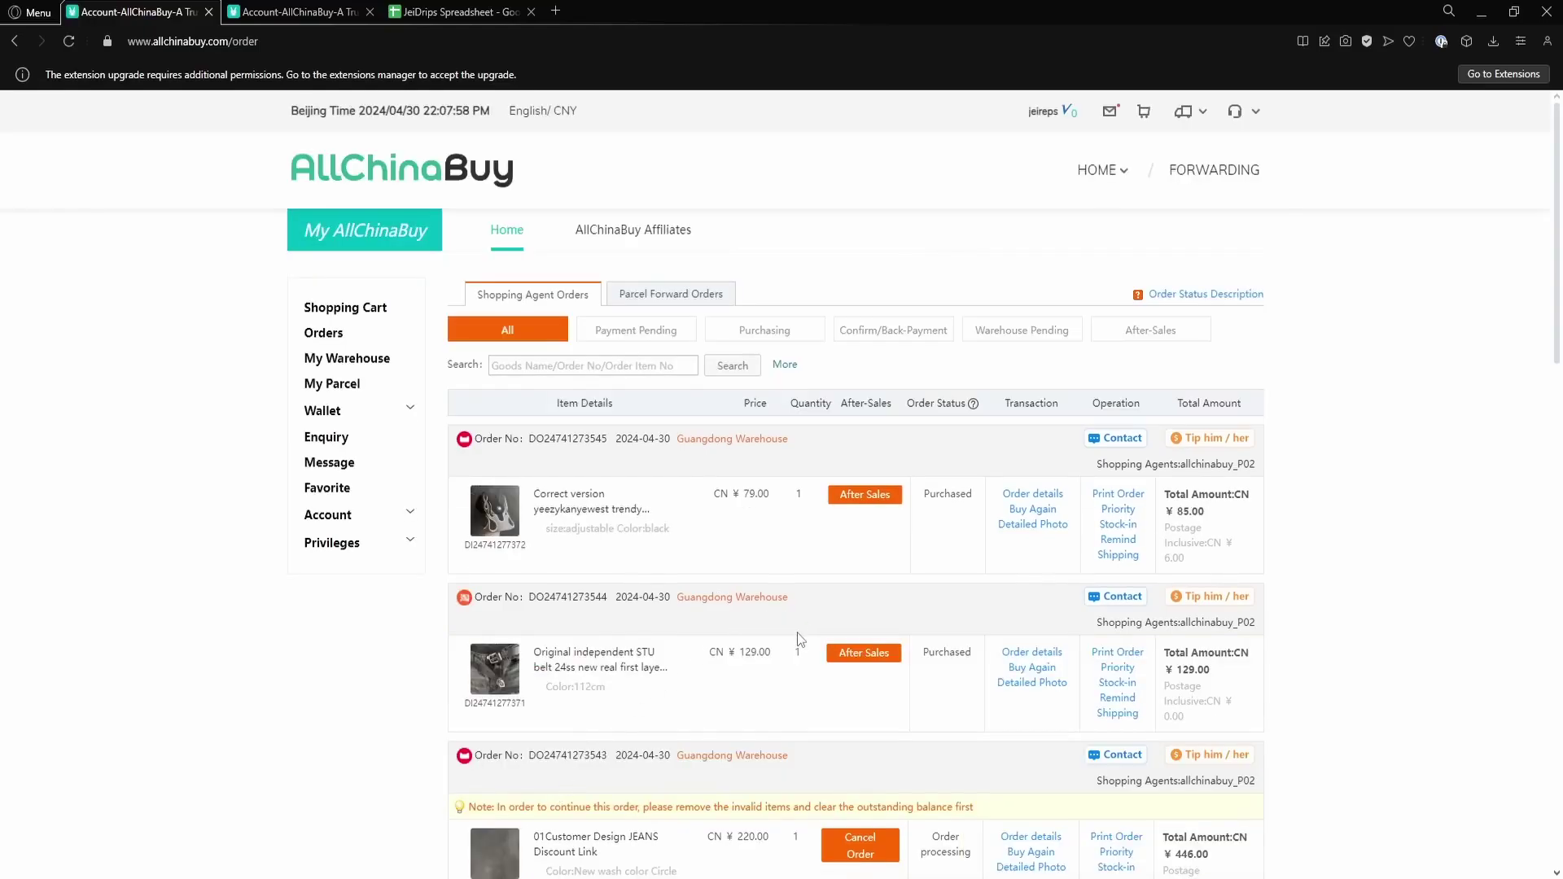
{"action": "scroll", "coordinate": [798, 639], "scroll_direction": "down", "scroll_amount": 5}
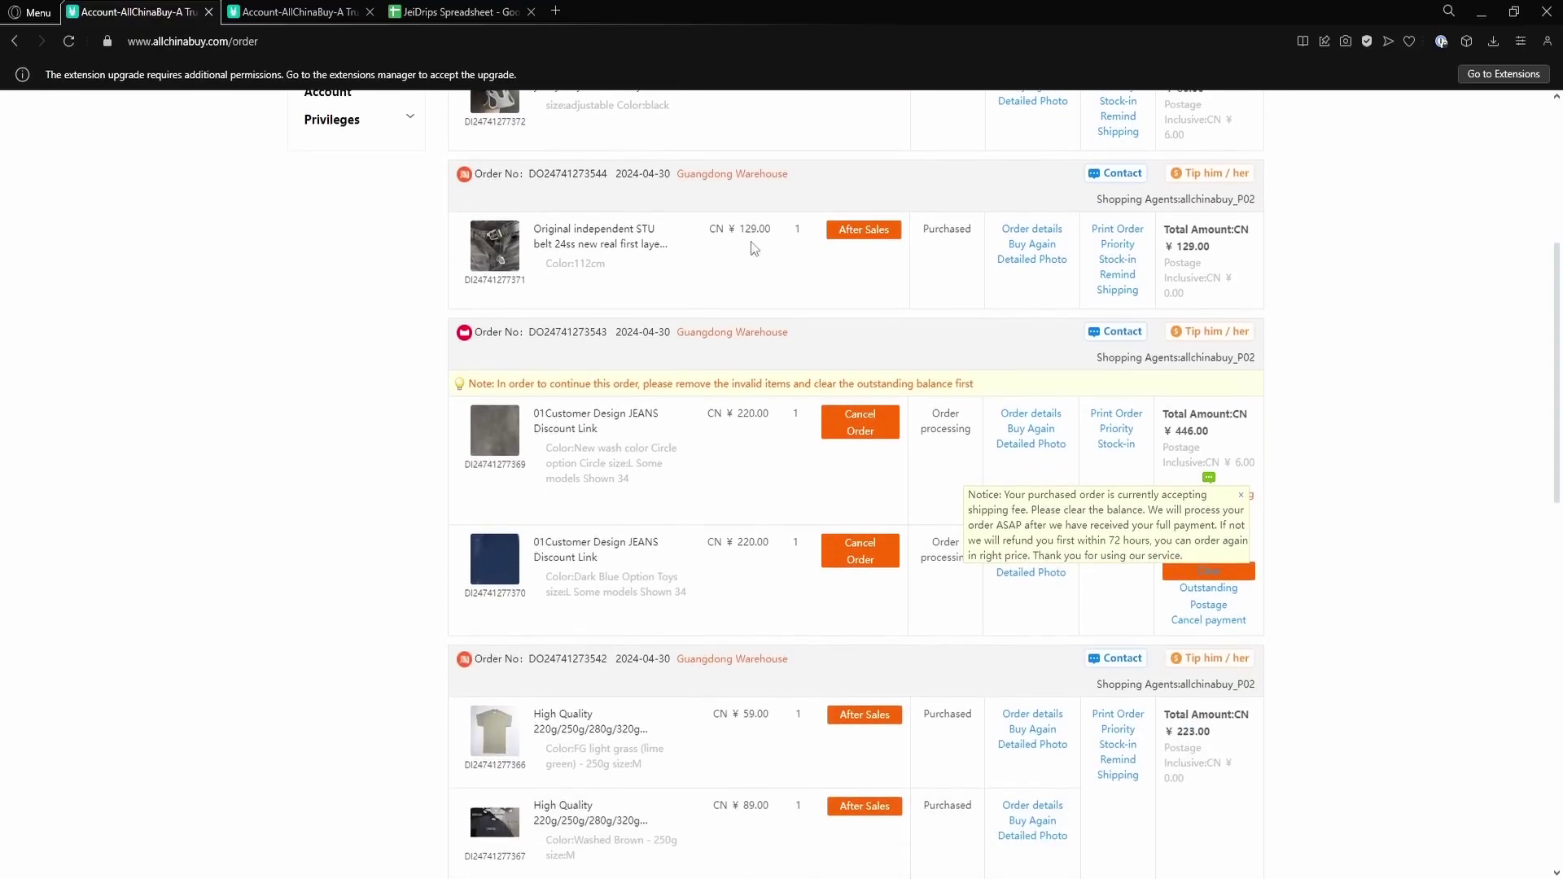
{"action": "left_click", "coordinate": [1213, 574]}
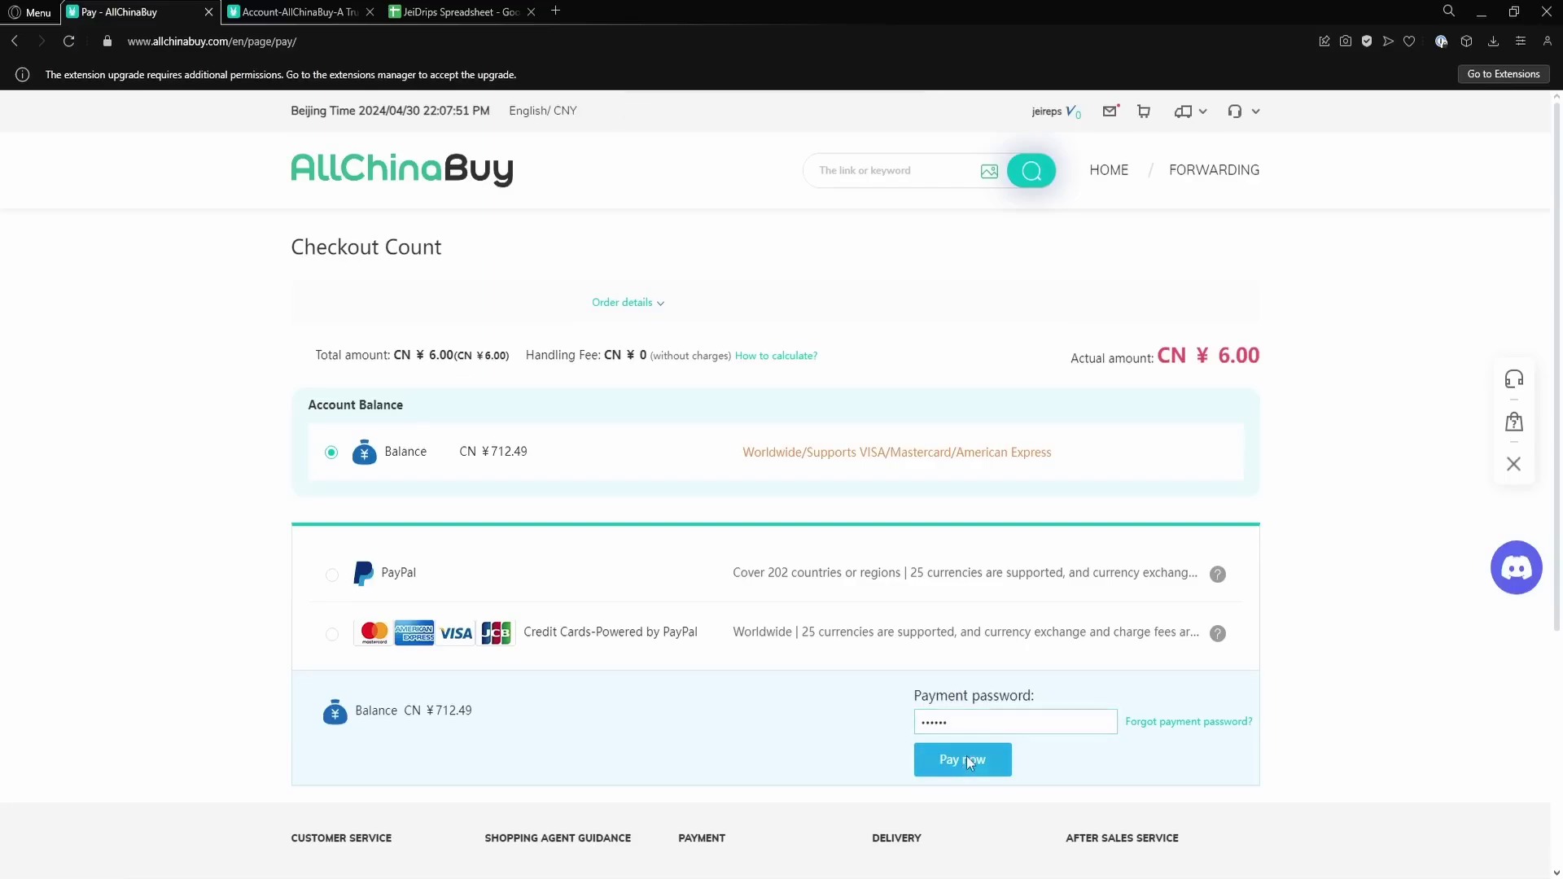
{"action": "left_click", "coordinate": [966, 757]}
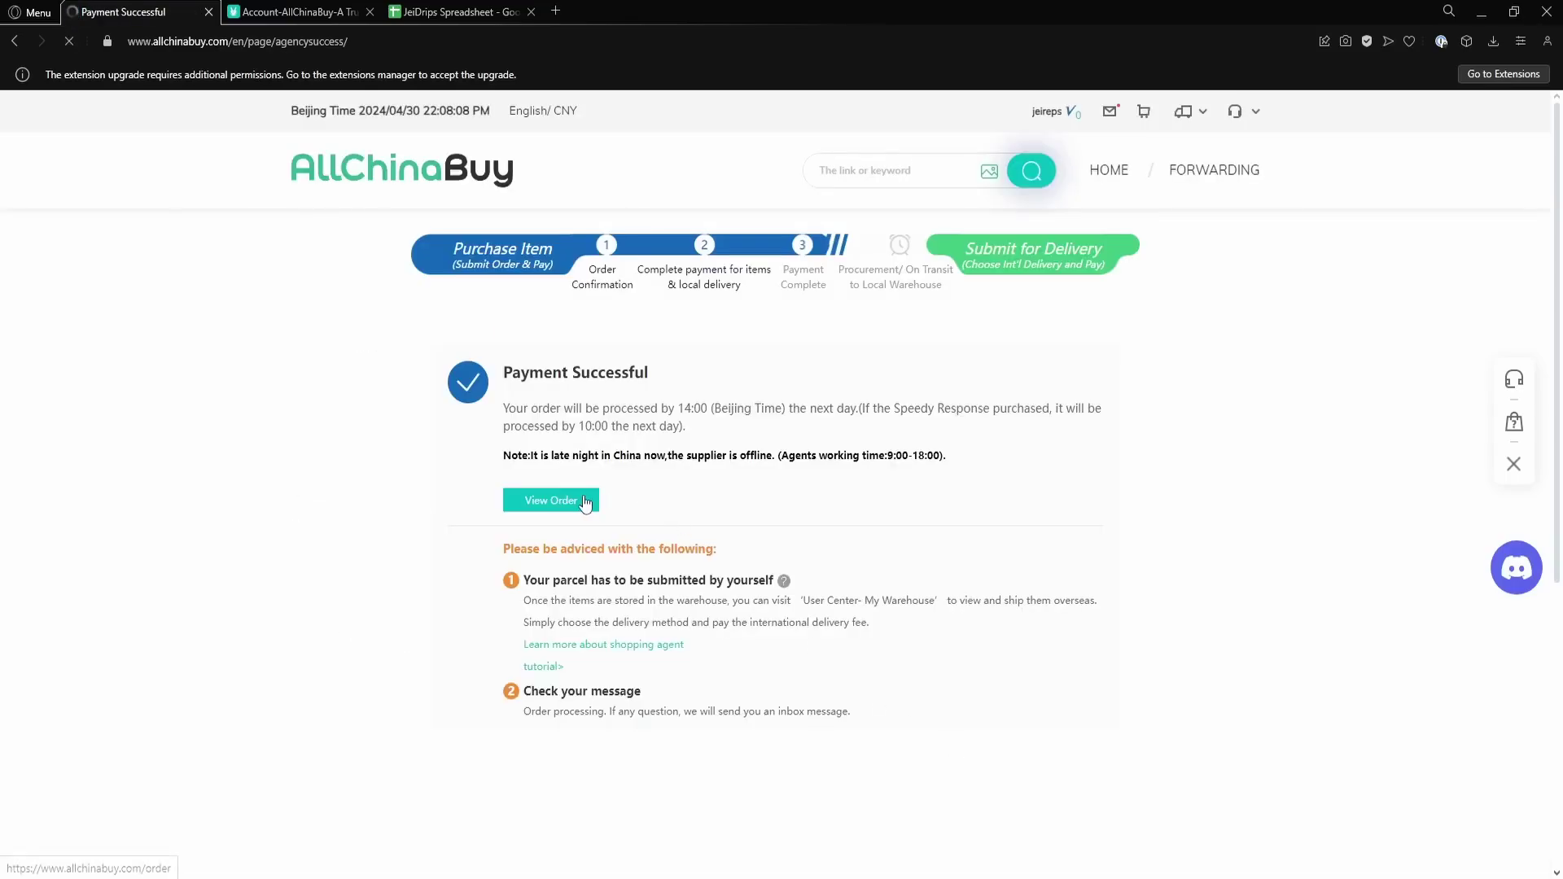
Return to the order list and look through the orders on its first page.
{"action": "scroll", "coordinate": [732, 458], "scroll_direction": "down", "scroll_amount": 2}
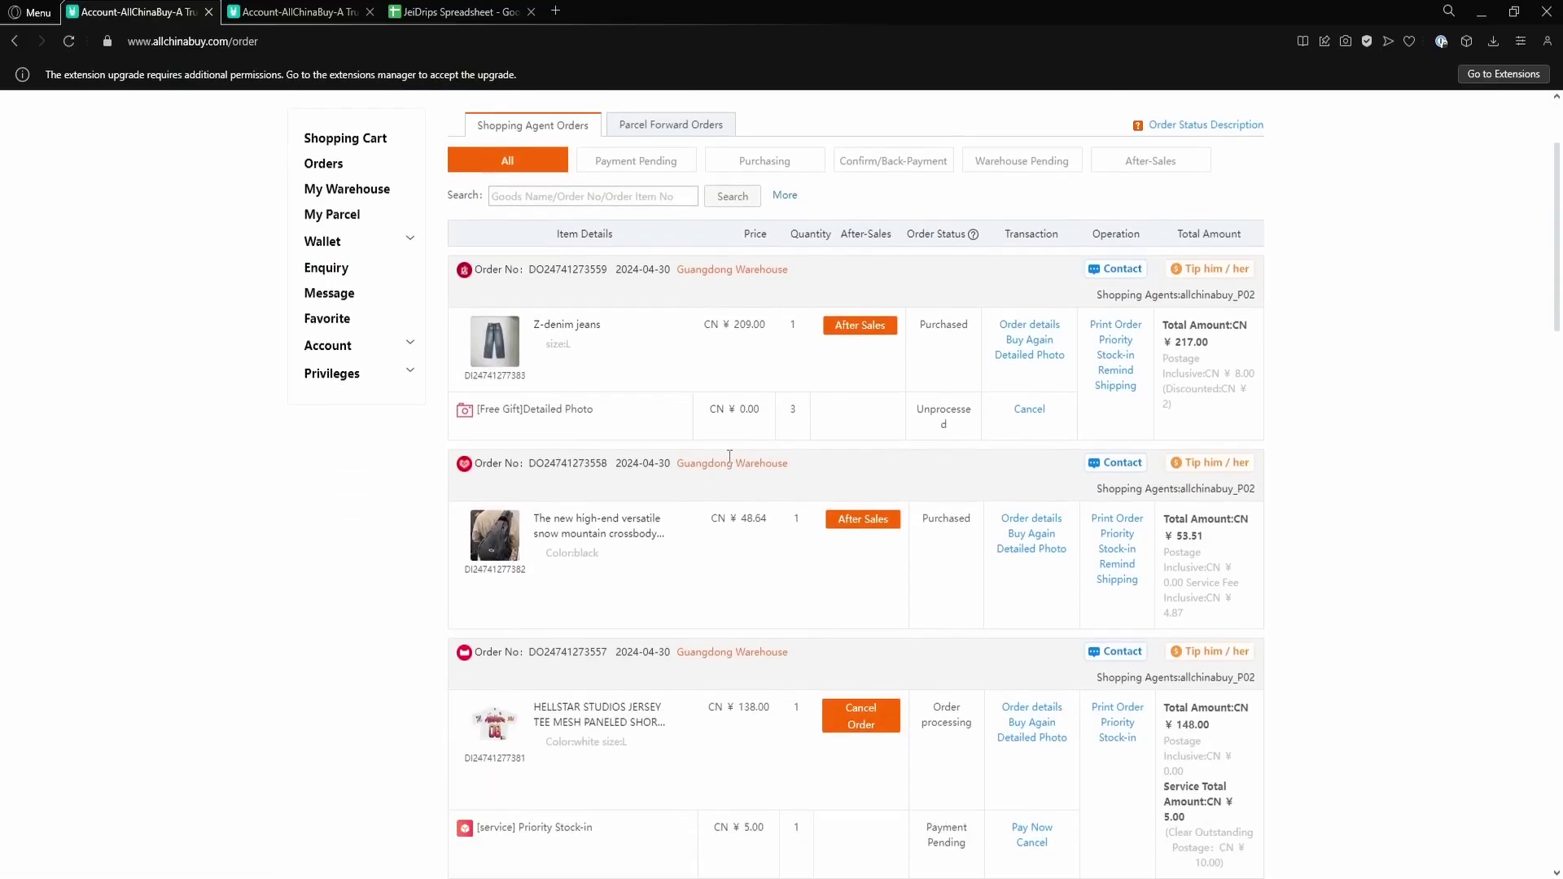
{"action": "scroll", "coordinate": [729, 456], "scroll_direction": "up", "scroll_amount": 2}
{"action": "scroll", "coordinate": [741, 530], "scroll_direction": "down", "scroll_amount": 5}
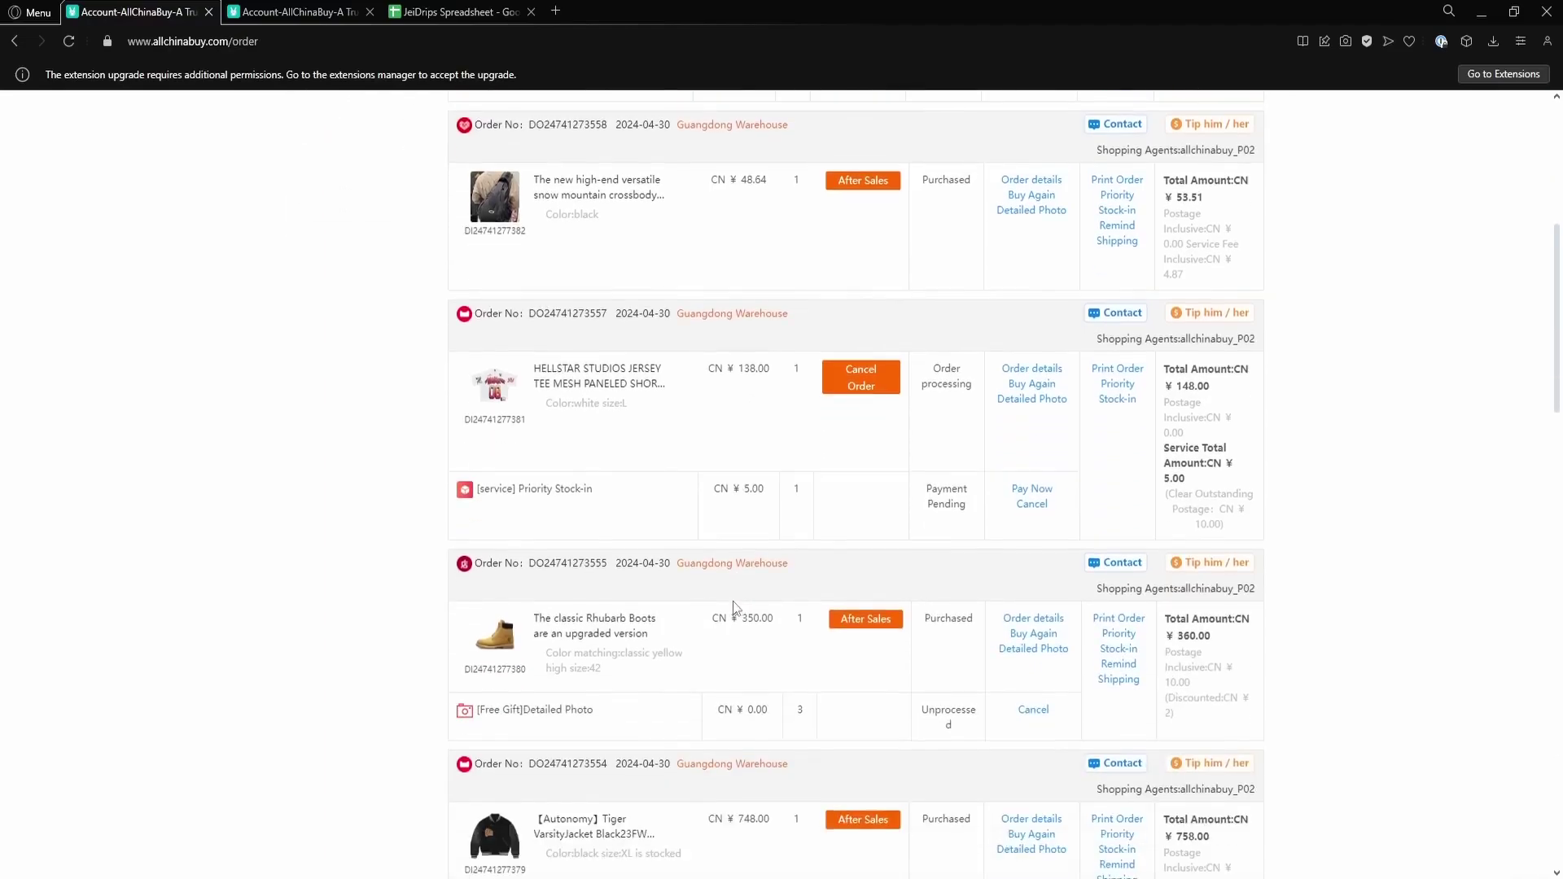
{"action": "scroll", "coordinate": [733, 607], "scroll_direction": "down", "scroll_amount": 15}
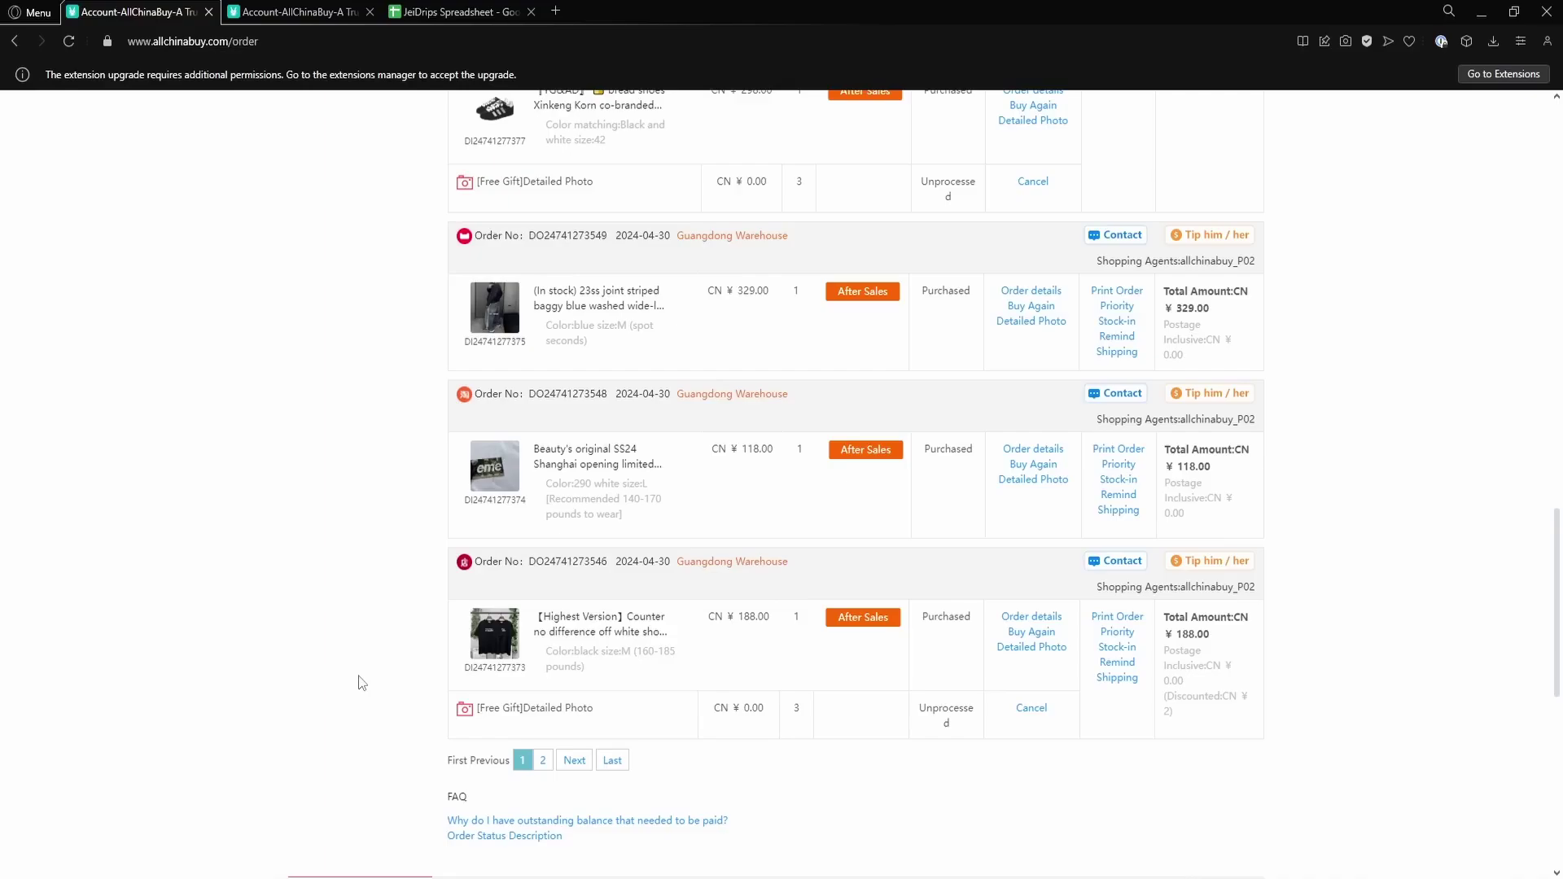
{"action": "scroll", "coordinate": [419, 429], "scroll_direction": "up", "scroll_amount": 2}
{"action": "scroll", "coordinate": [418, 427], "scroll_direction": "down", "scroll_amount": 5}
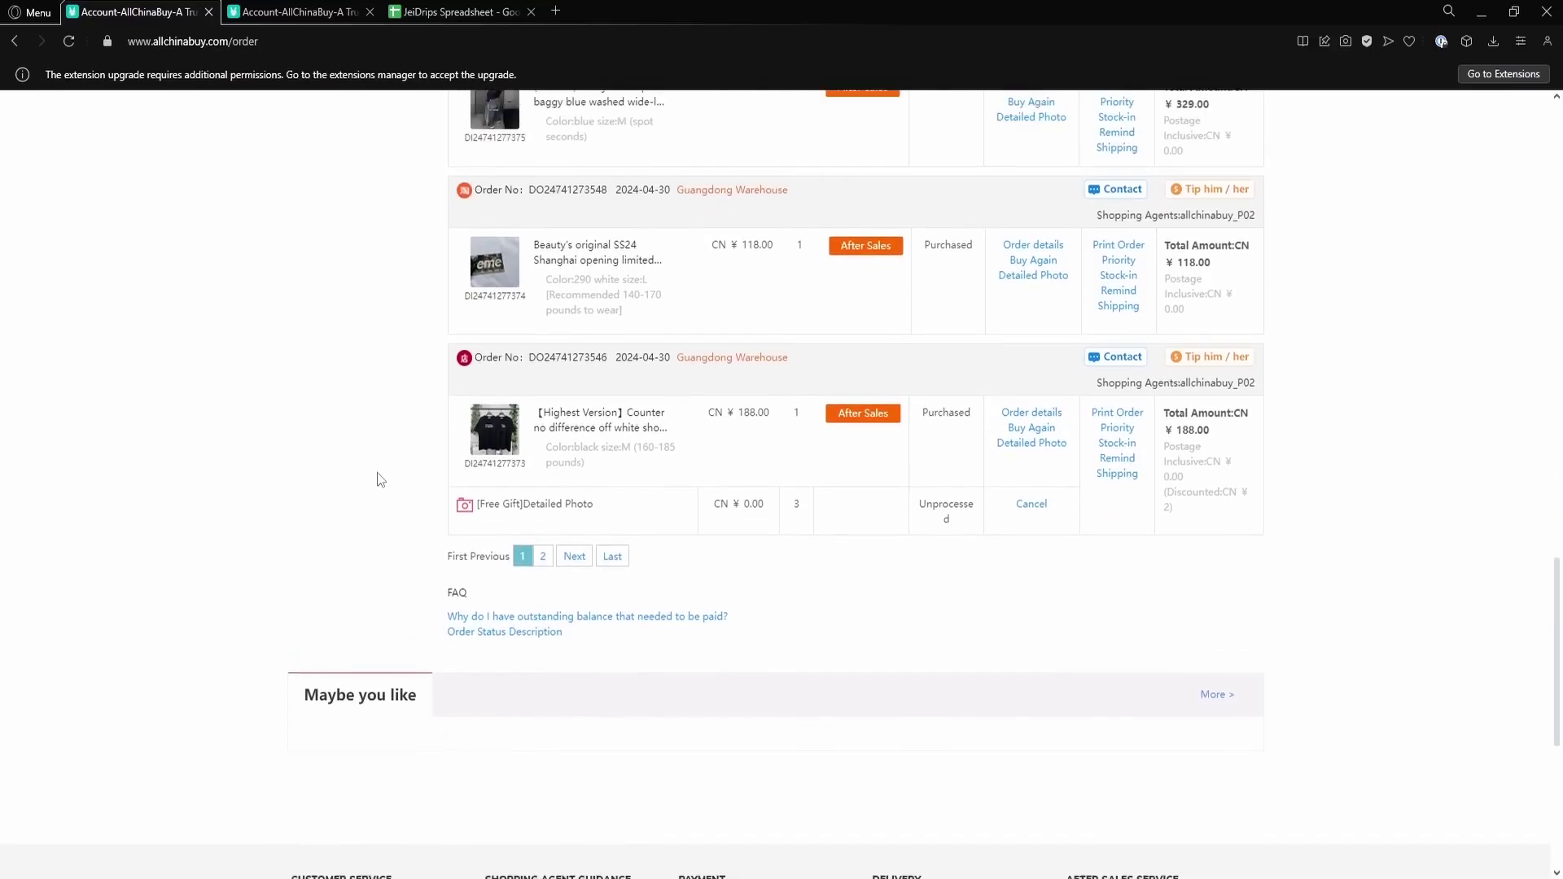
{"action": "scroll", "coordinate": [350, 473], "scroll_direction": "up", "scroll_amount": 6}
{"action": "scroll", "coordinate": [339, 489], "scroll_direction": "up", "scroll_amount": 20}
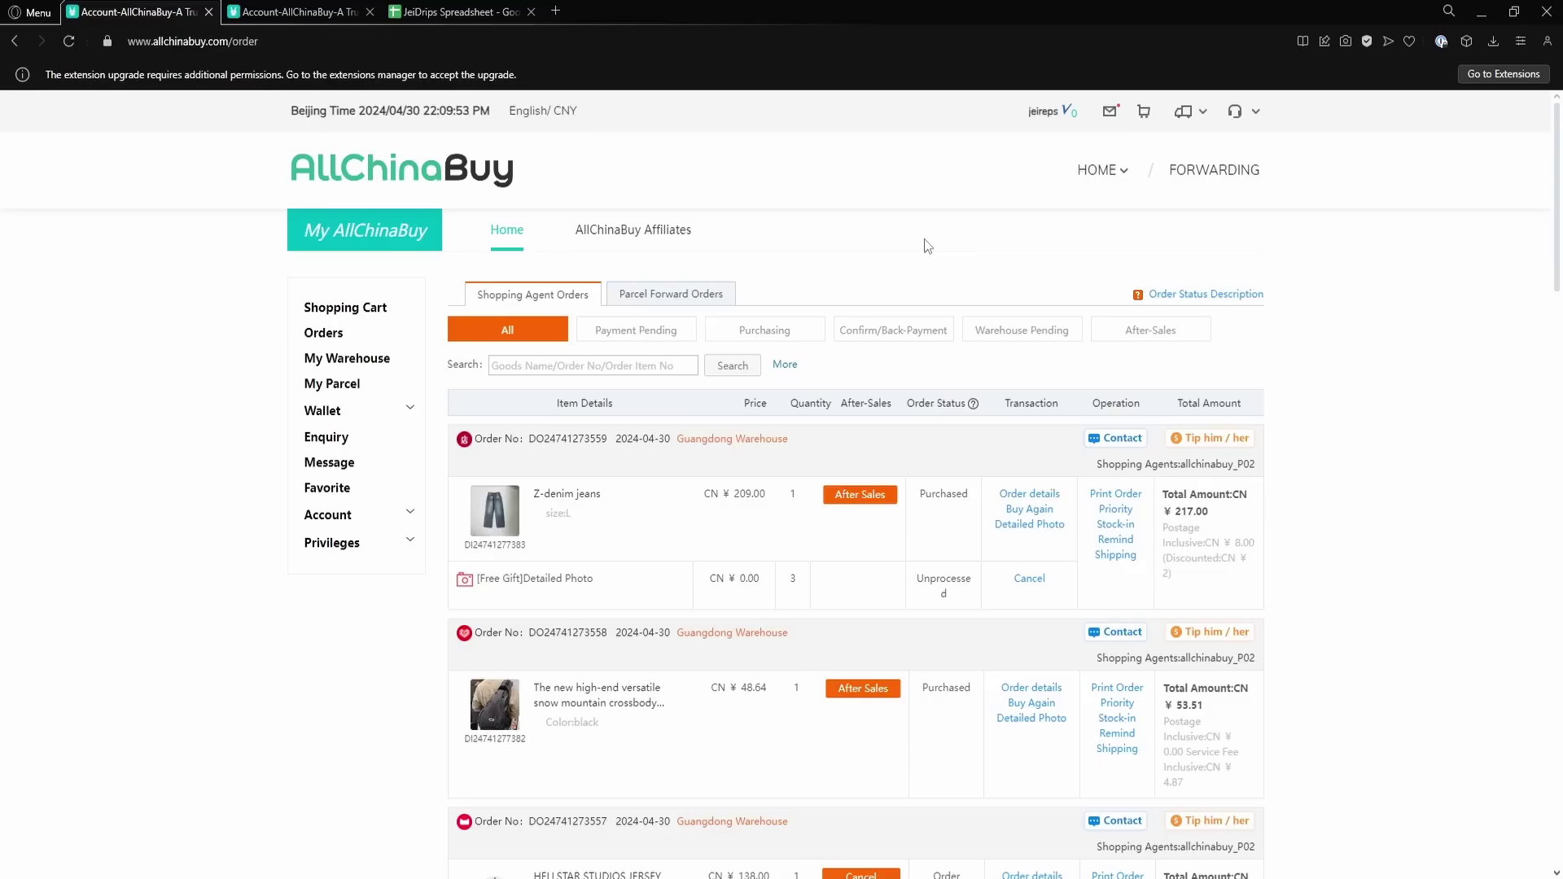
Estimate shipping in the Shipping Calculator for a 5000 g Common Brand textiles/leather parcel to Canada from the Guangdong warehouse and browse the delivery options.
{"action": "mouse_move", "coordinate": [1183, 111]}
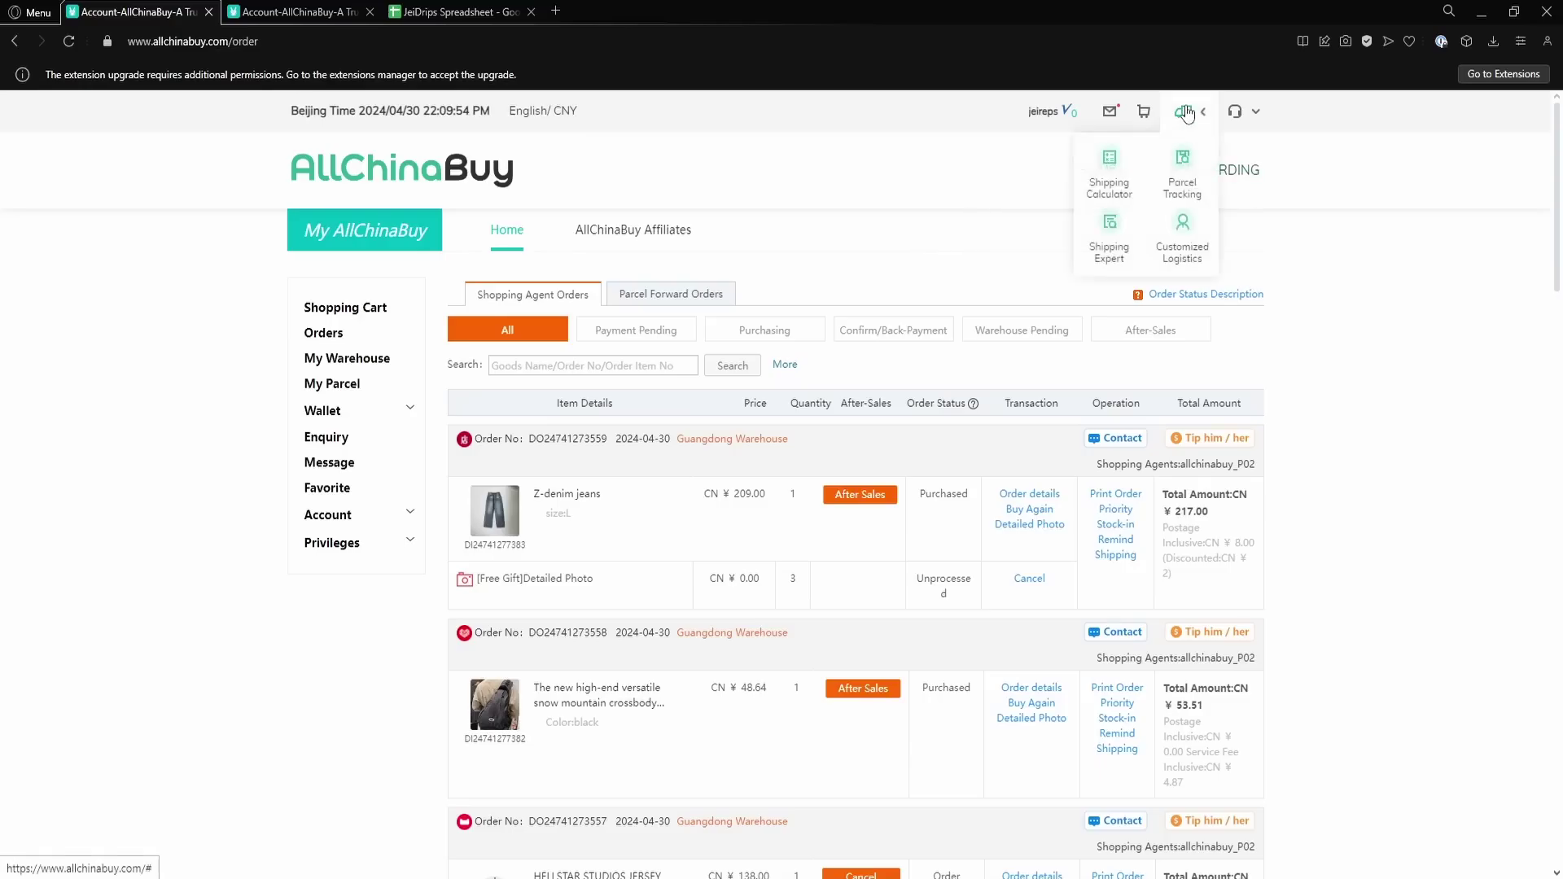
{"action": "left_click", "coordinate": [1122, 197]}
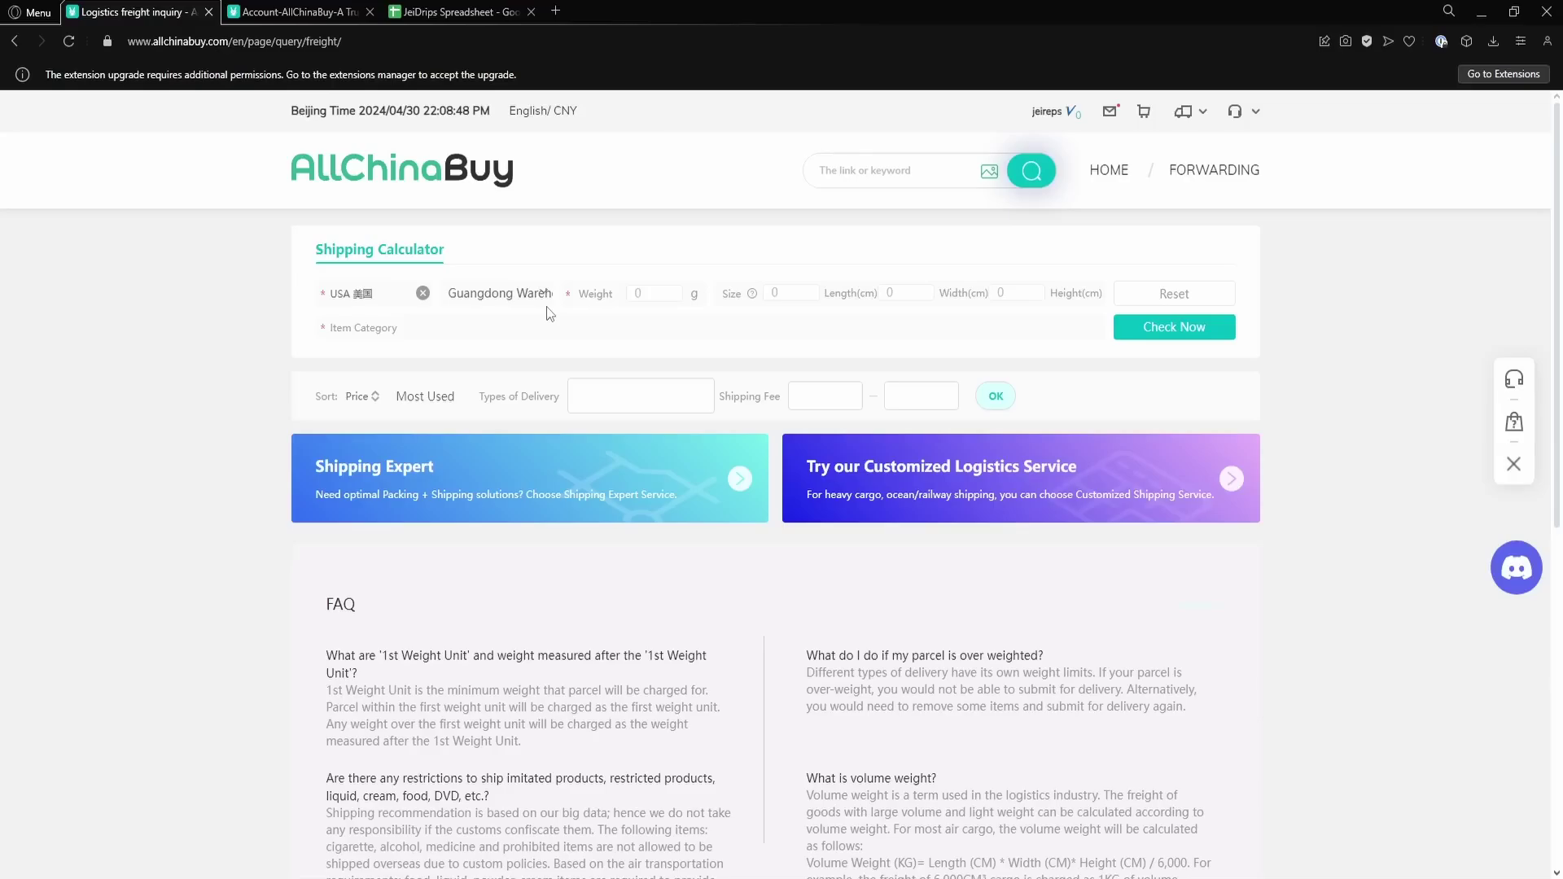
{"action": "left_click", "coordinate": [422, 292]}
{"action": "left_click", "coordinate": [391, 294]}
{"action": "left_click", "coordinate": [580, 402]}
{"action": "left_click", "coordinate": [672, 300]}
{"action": "type", "text": "5000"}
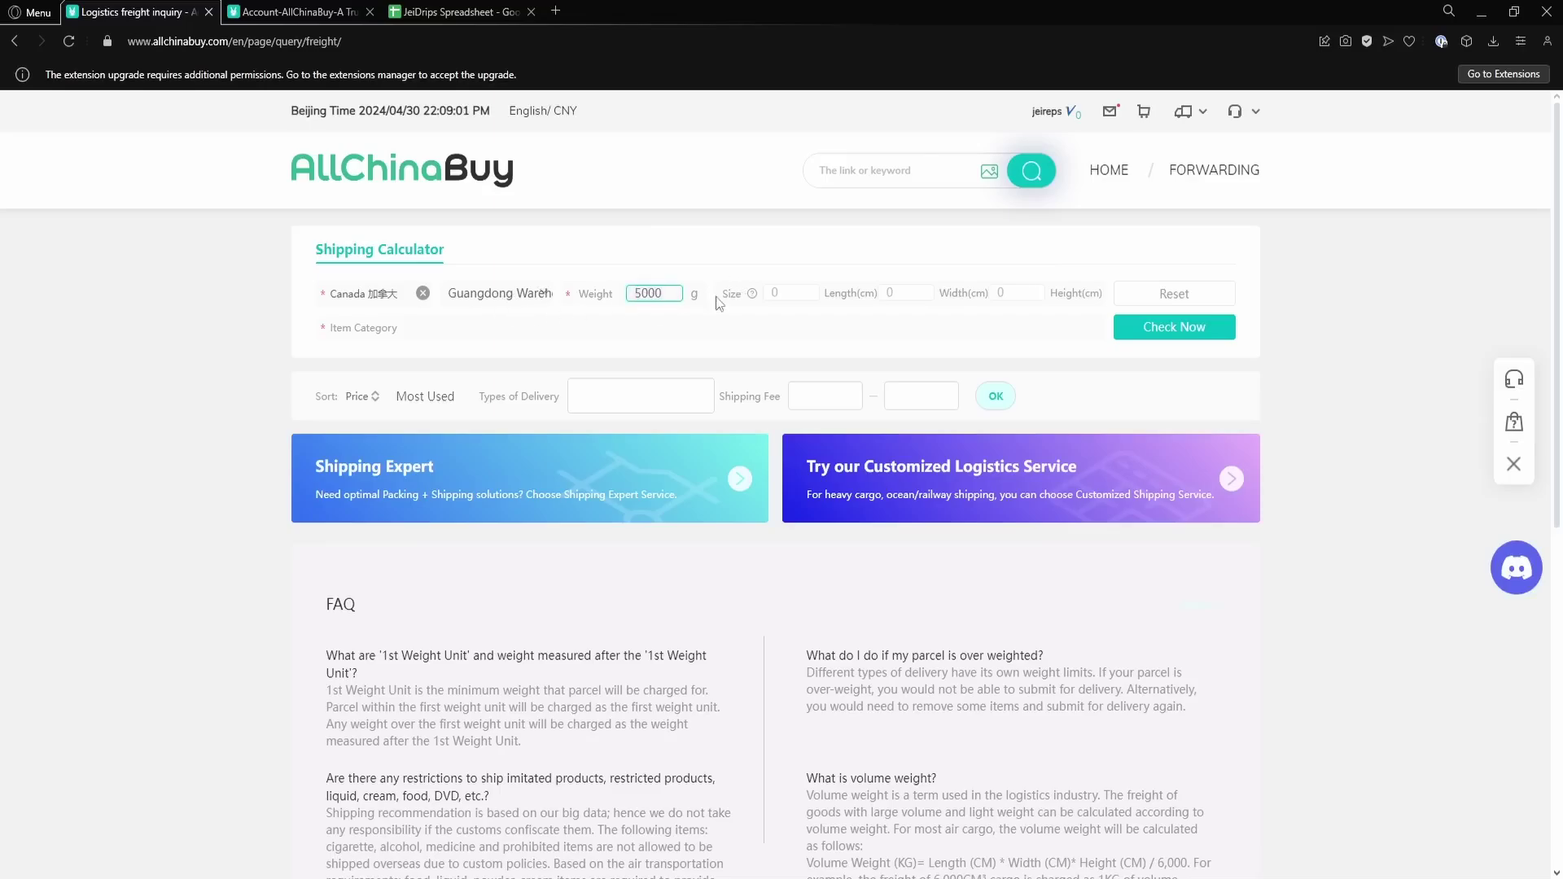
{"action": "left_click", "coordinate": [488, 324]}
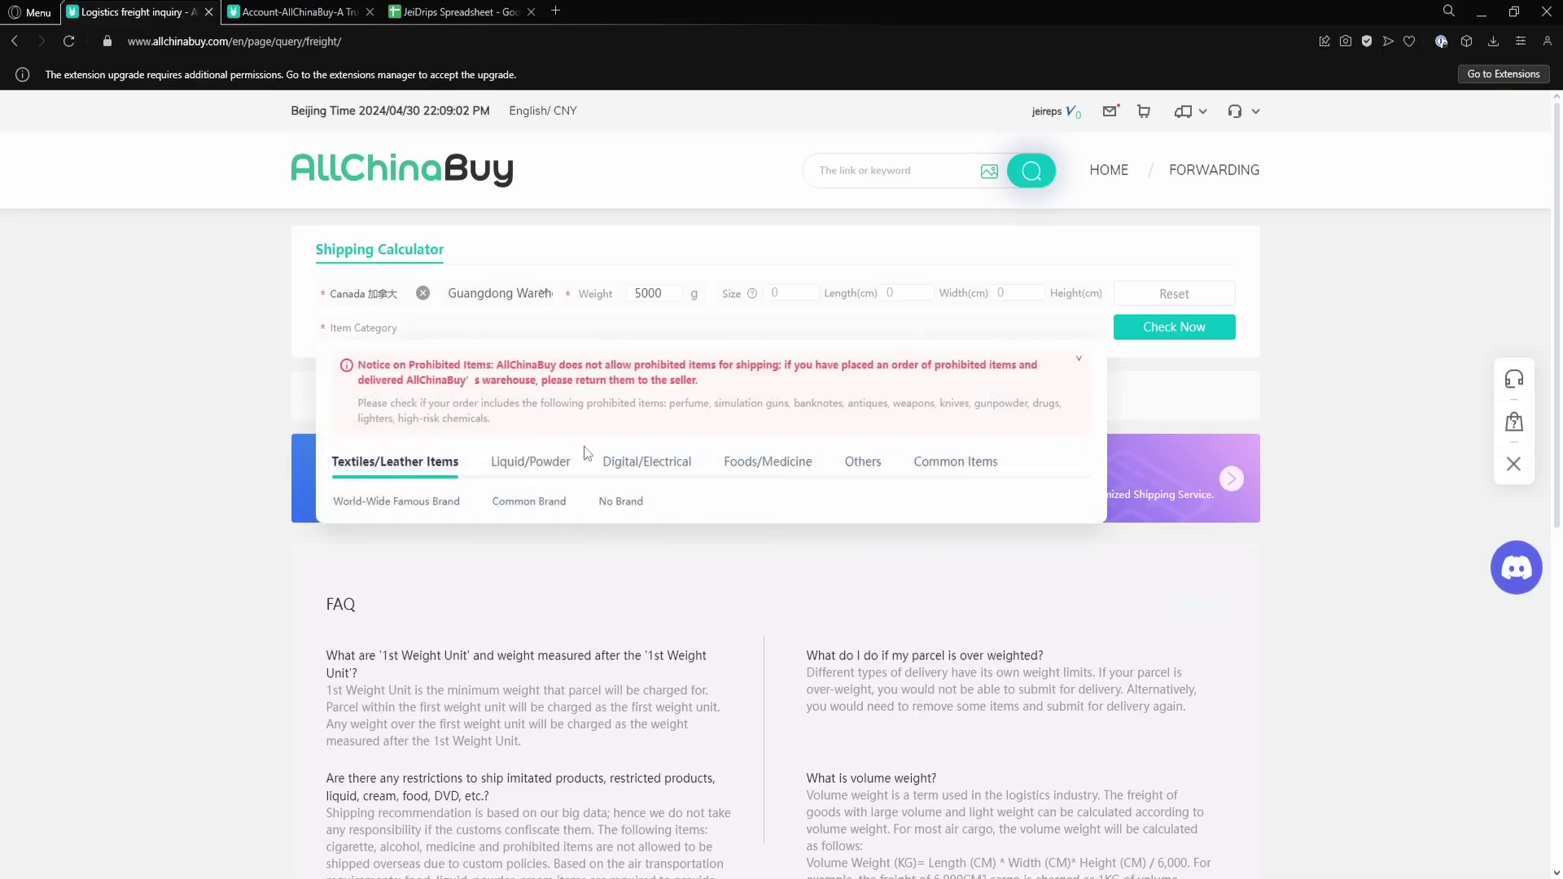
{"action": "left_click", "coordinate": [531, 503]}
{"action": "left_click", "coordinate": [1171, 329]}
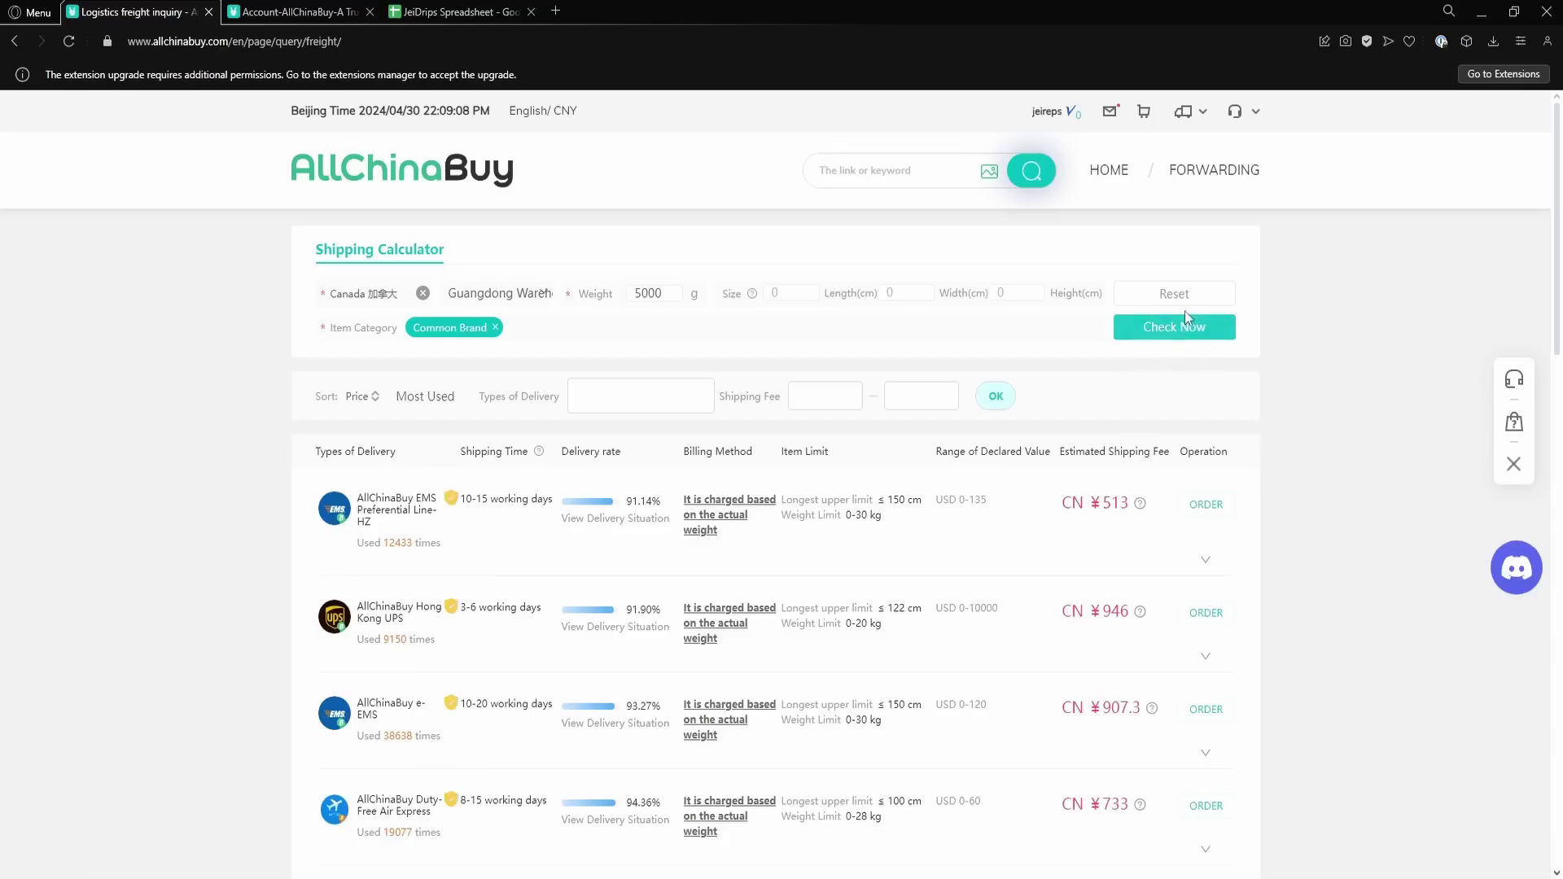
{"action": "scroll", "coordinate": [1074, 236], "scroll_direction": "down", "scroll_amount": 2}
{"action": "scroll", "coordinate": [1322, 290], "scroll_direction": "down", "scroll_amount": 1}
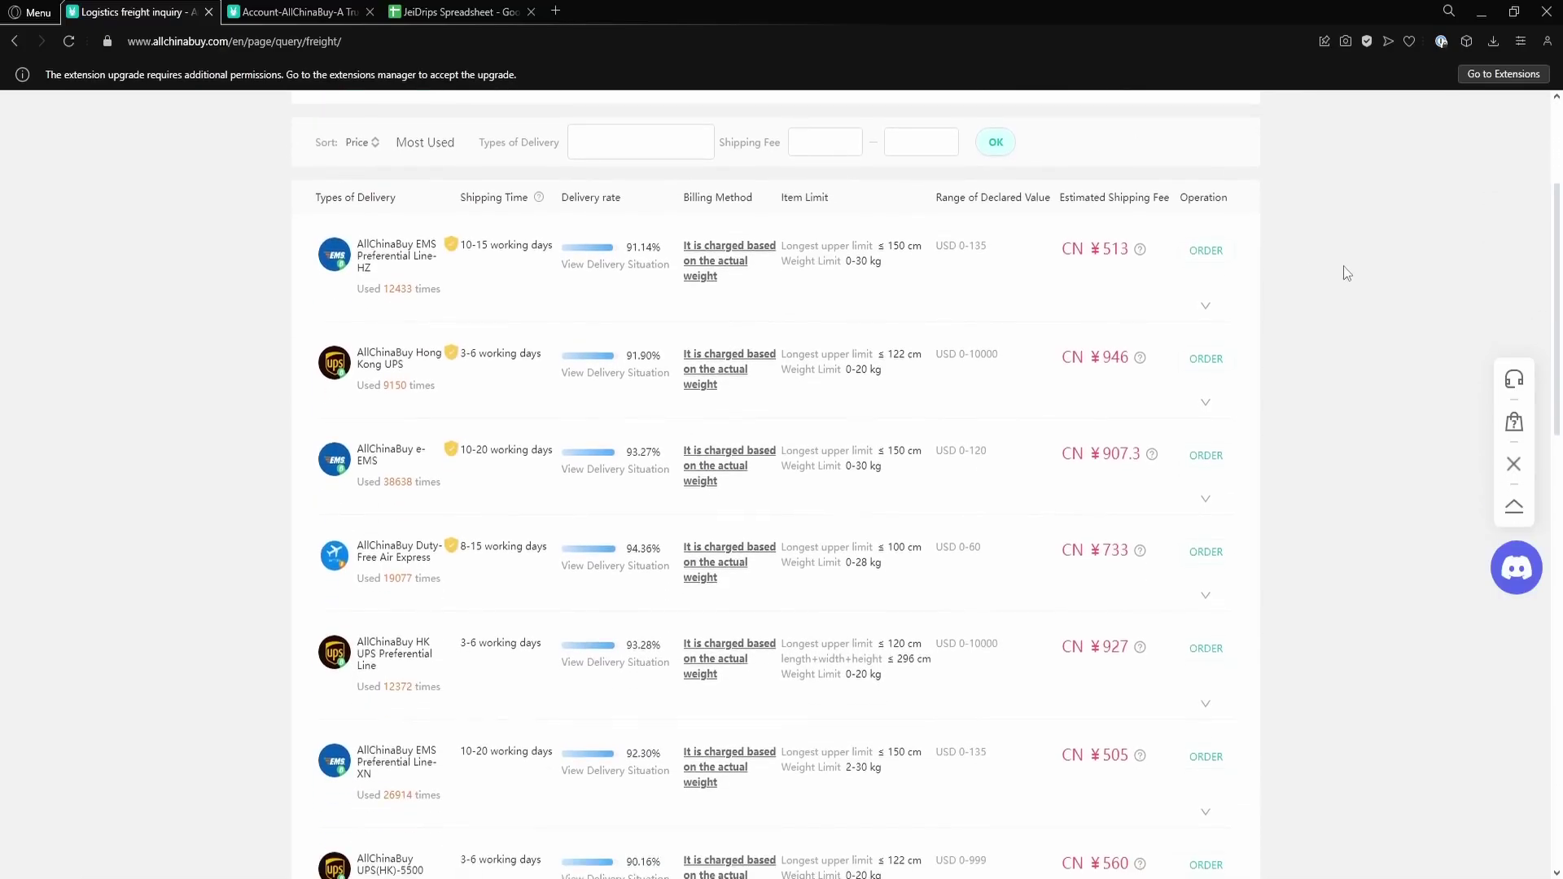
Compare the delivery options for Poland and expand the European DHL Tariffless Line details.
{"action": "scroll", "coordinate": [1363, 218], "scroll_direction": "up", "scroll_amount": 3}
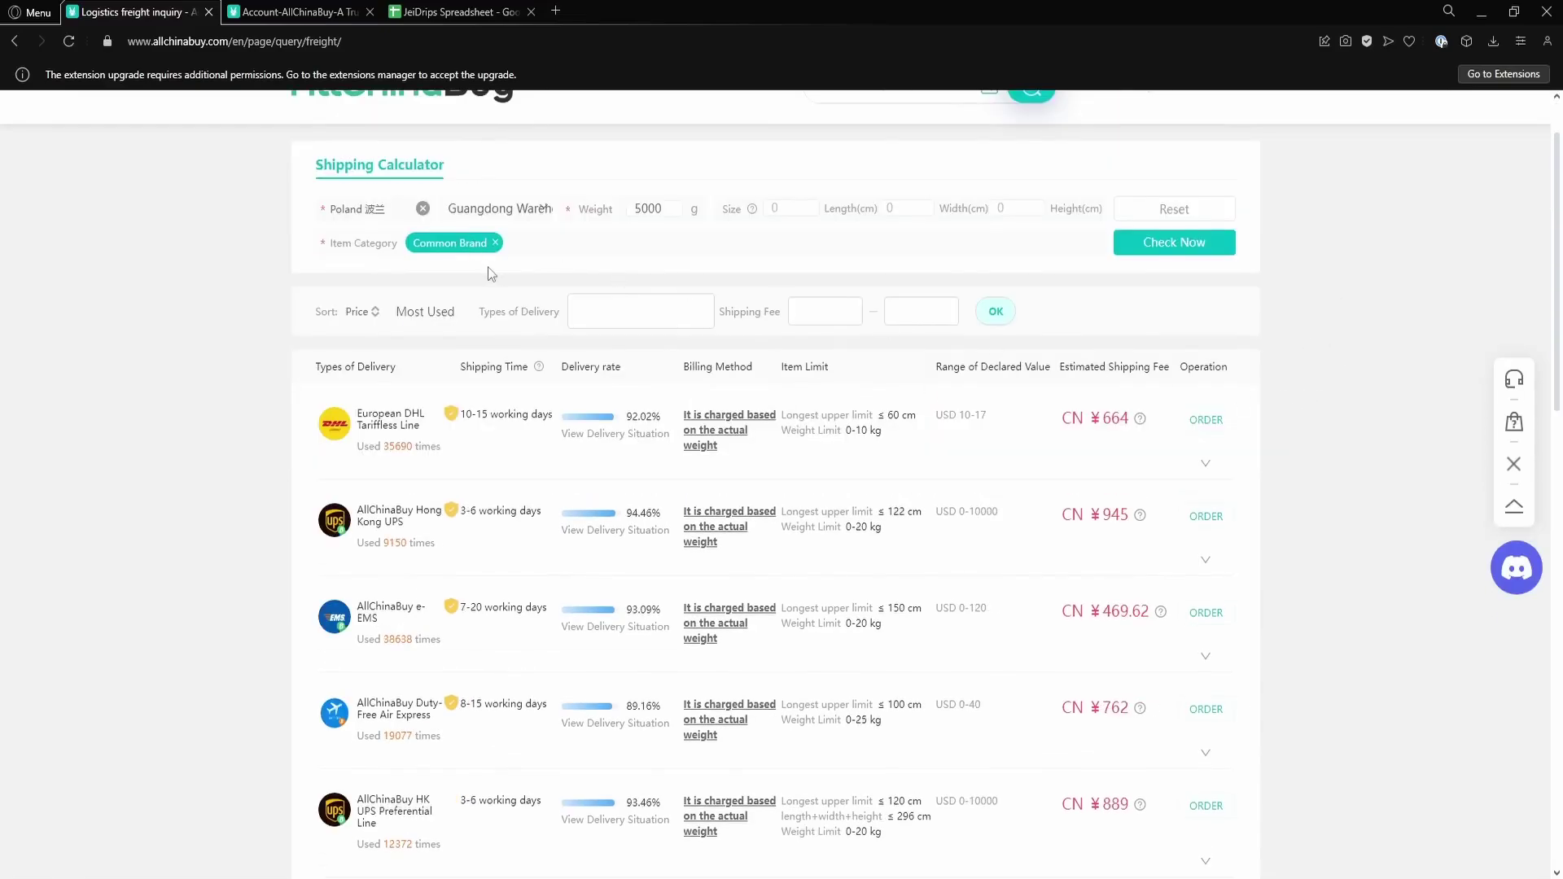
{"action": "scroll", "coordinate": [269, 363], "scroll_direction": "down", "scroll_amount": 2}
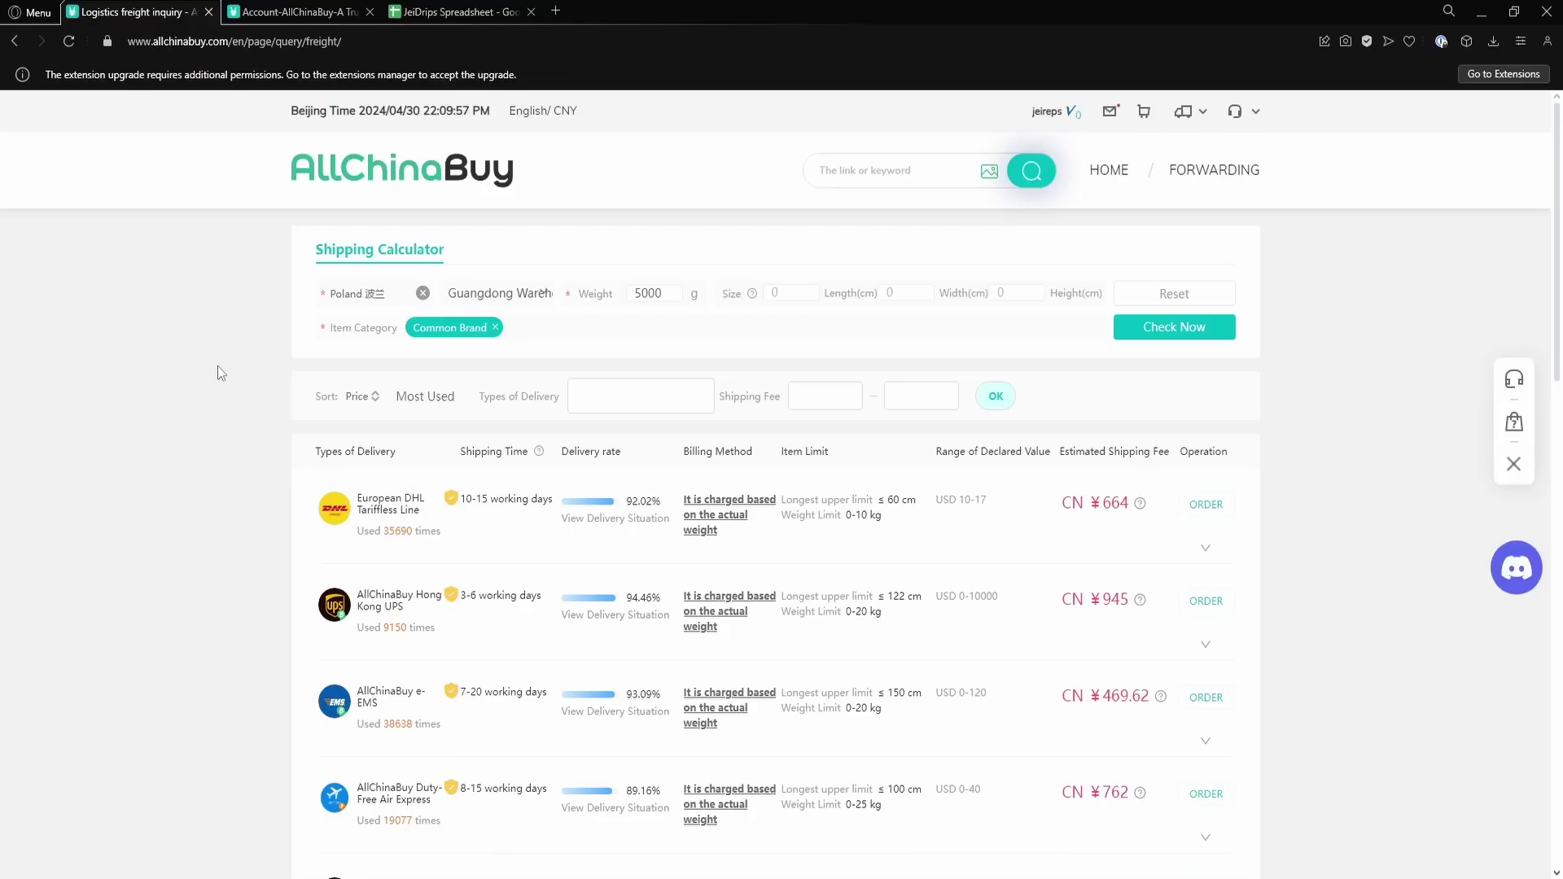
{"action": "mouse_move", "coordinate": [453, 496]}
{"action": "scroll", "coordinate": [969, 293], "scroll_direction": "down", "scroll_amount": 2}
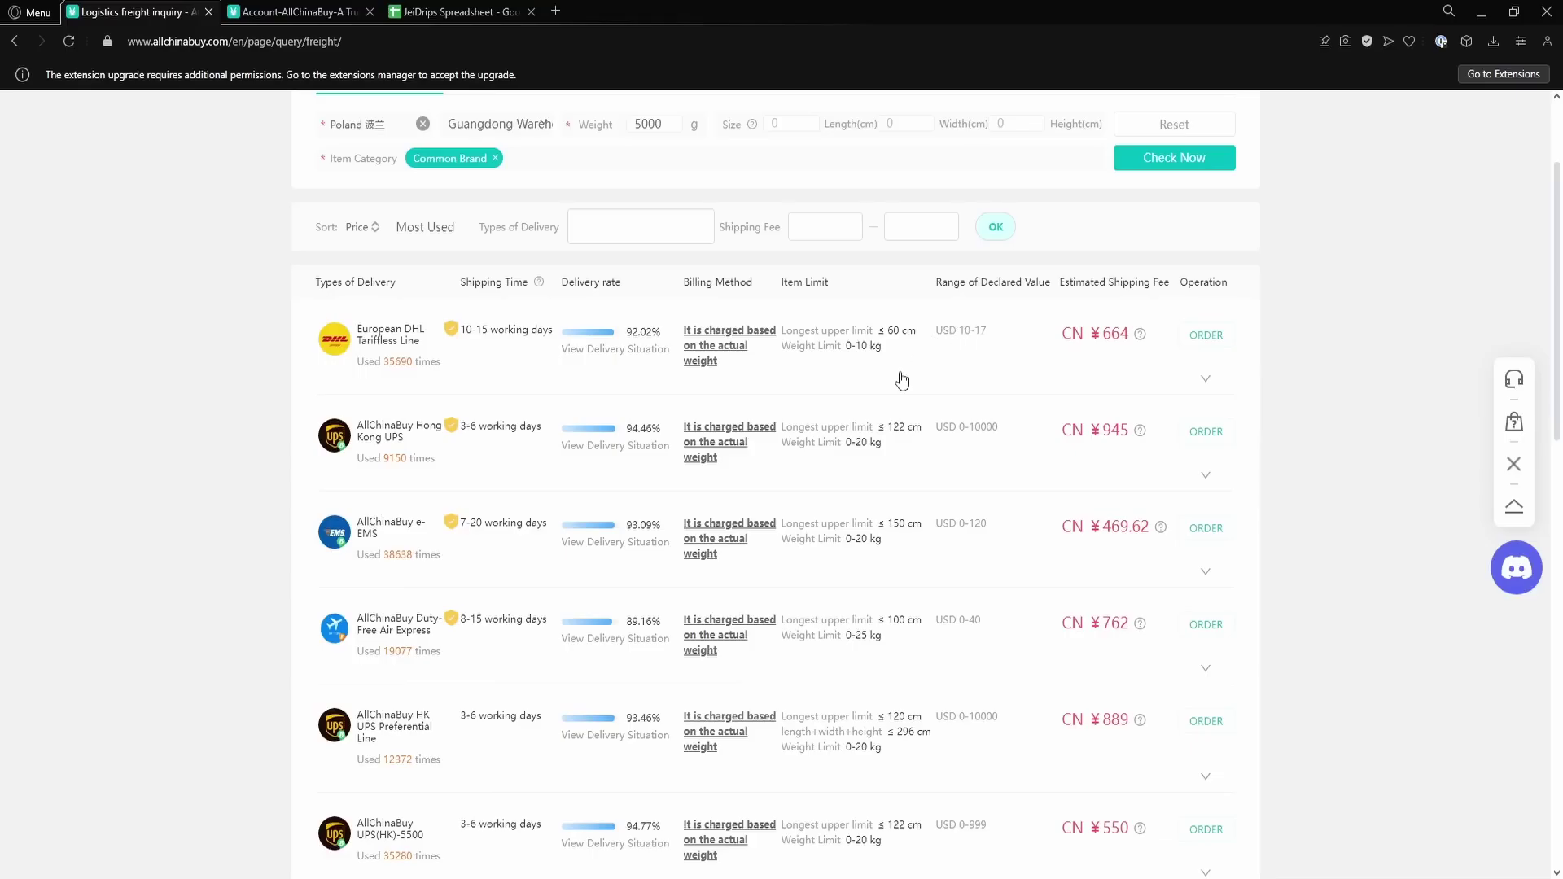
{"action": "scroll", "coordinate": [900, 381], "scroll_direction": "up", "scroll_amount": 1}
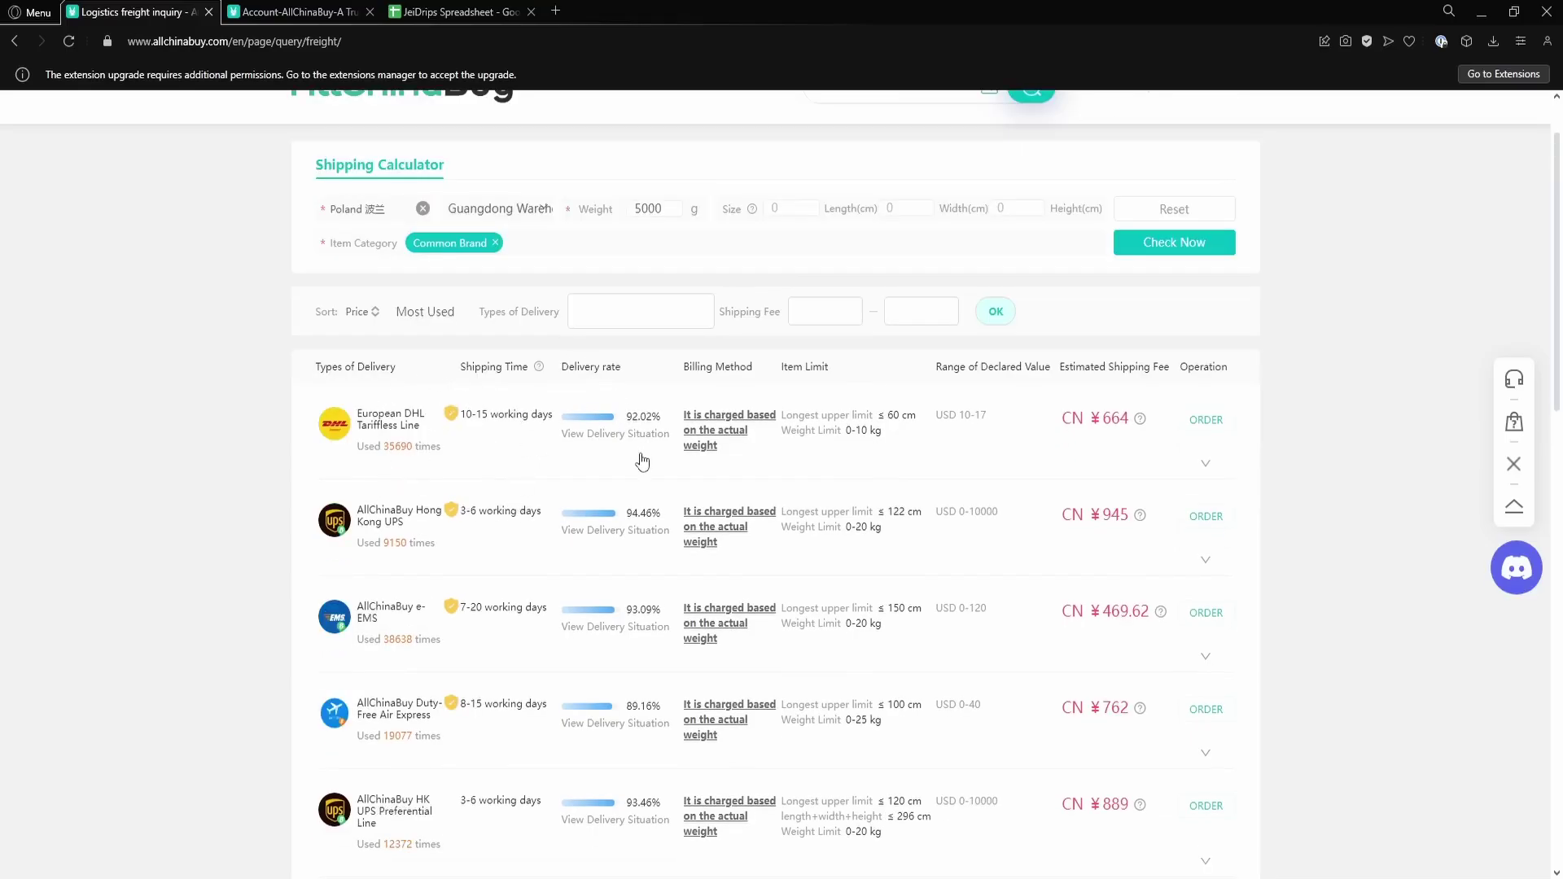
{"action": "left_click", "coordinate": [895, 432]}
{"action": "scroll", "coordinate": [814, 374], "scroll_direction": "up", "scroll_amount": 1}
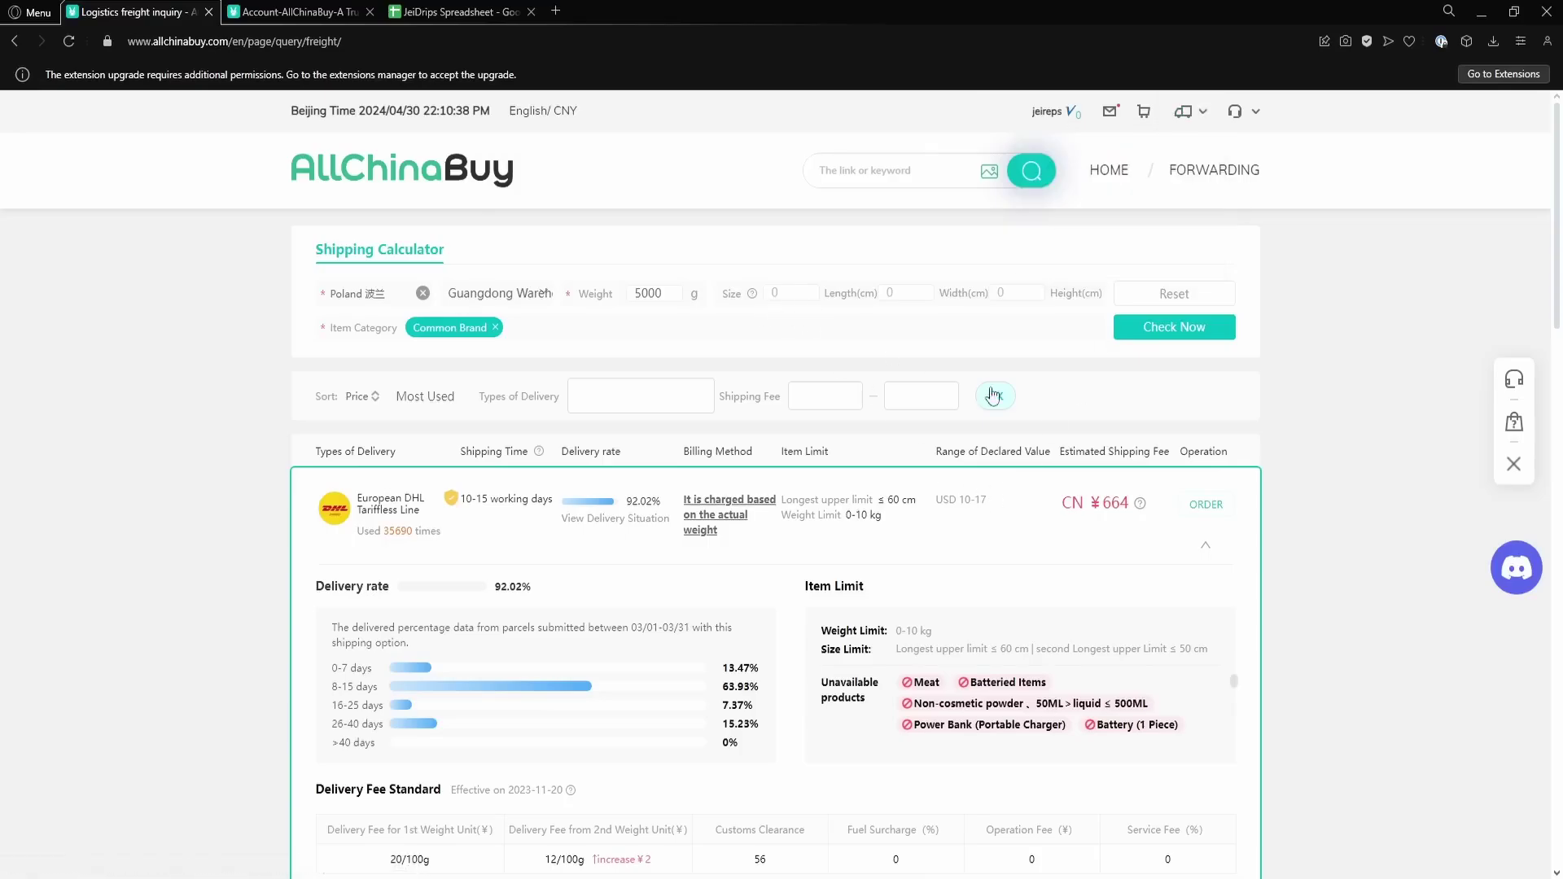
View the account's warehouse and parcels pages, and open Parcel Tracking.
{"action": "mouse_move", "coordinate": [1073, 114]}
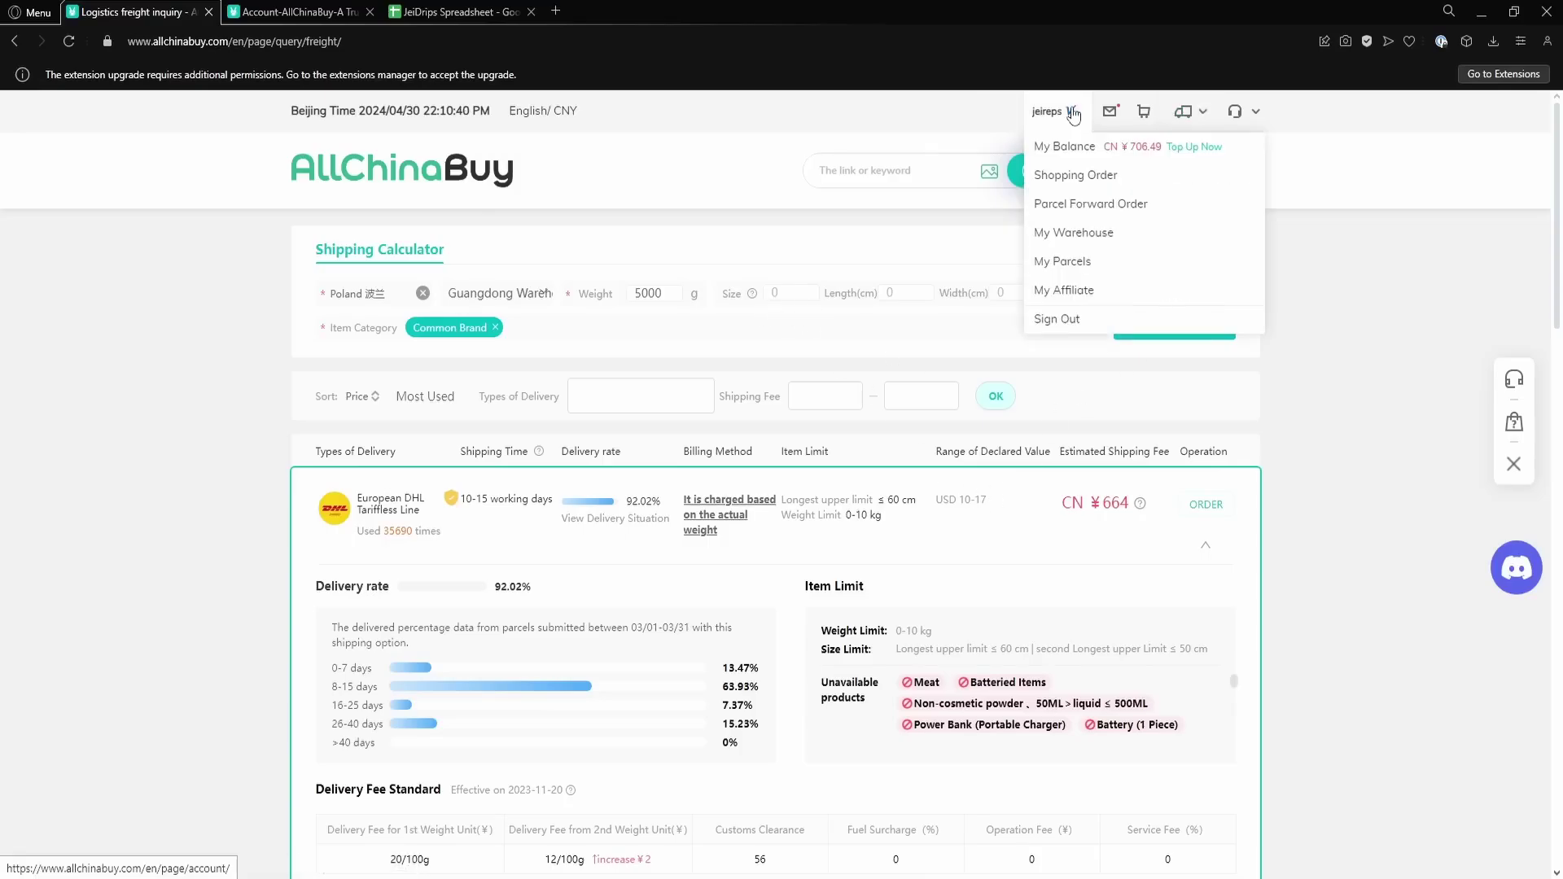
{"action": "left_click", "coordinate": [1081, 233]}
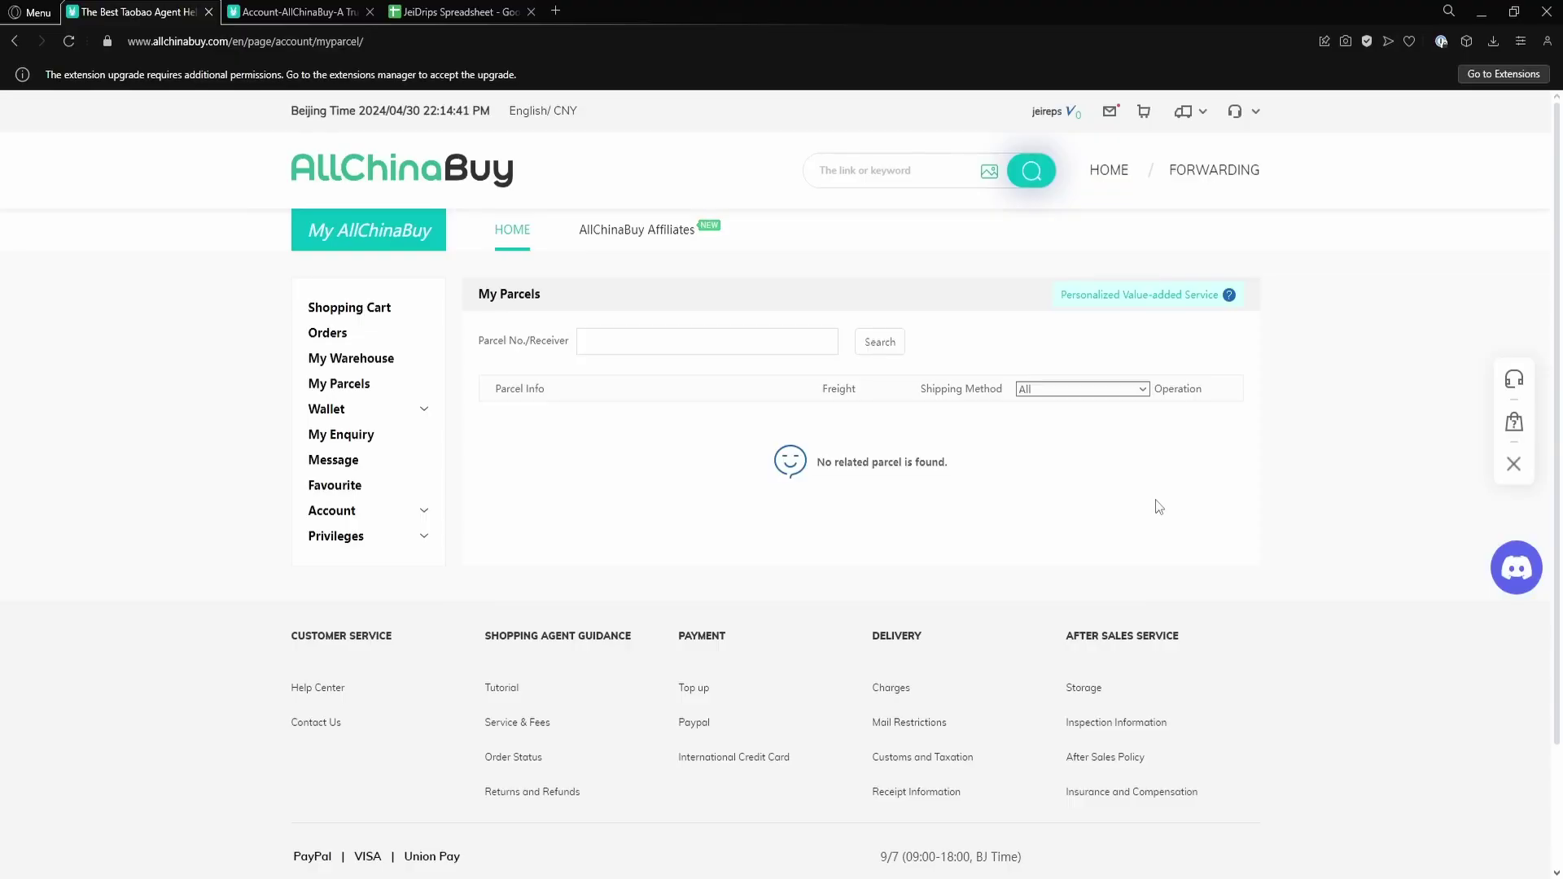
{"action": "mouse_move", "coordinate": [1185, 114]}
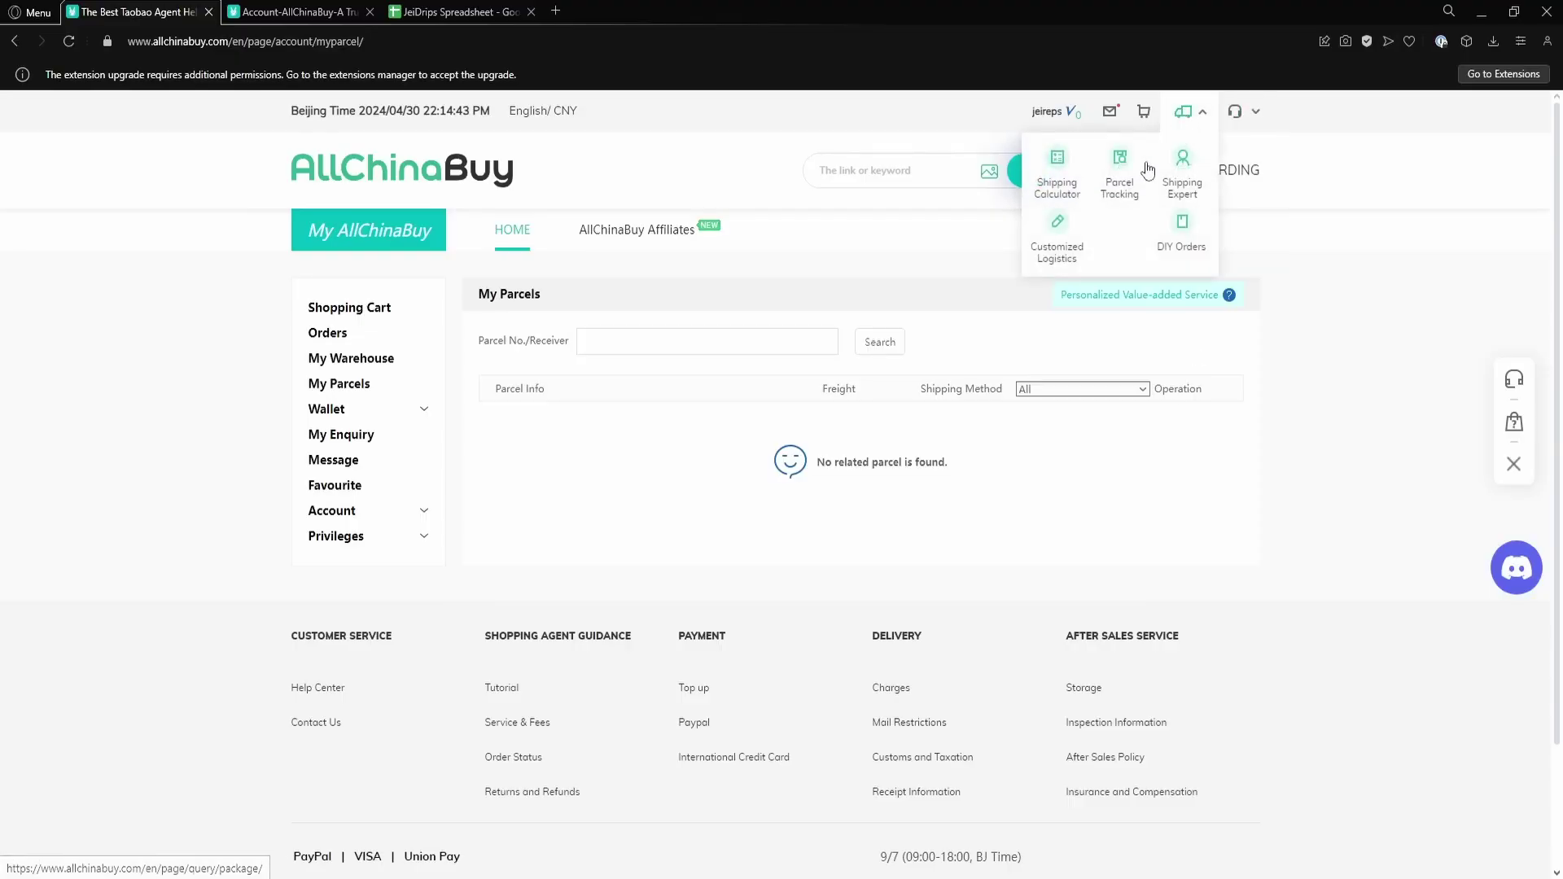
{"action": "left_click", "coordinate": [1127, 185]}
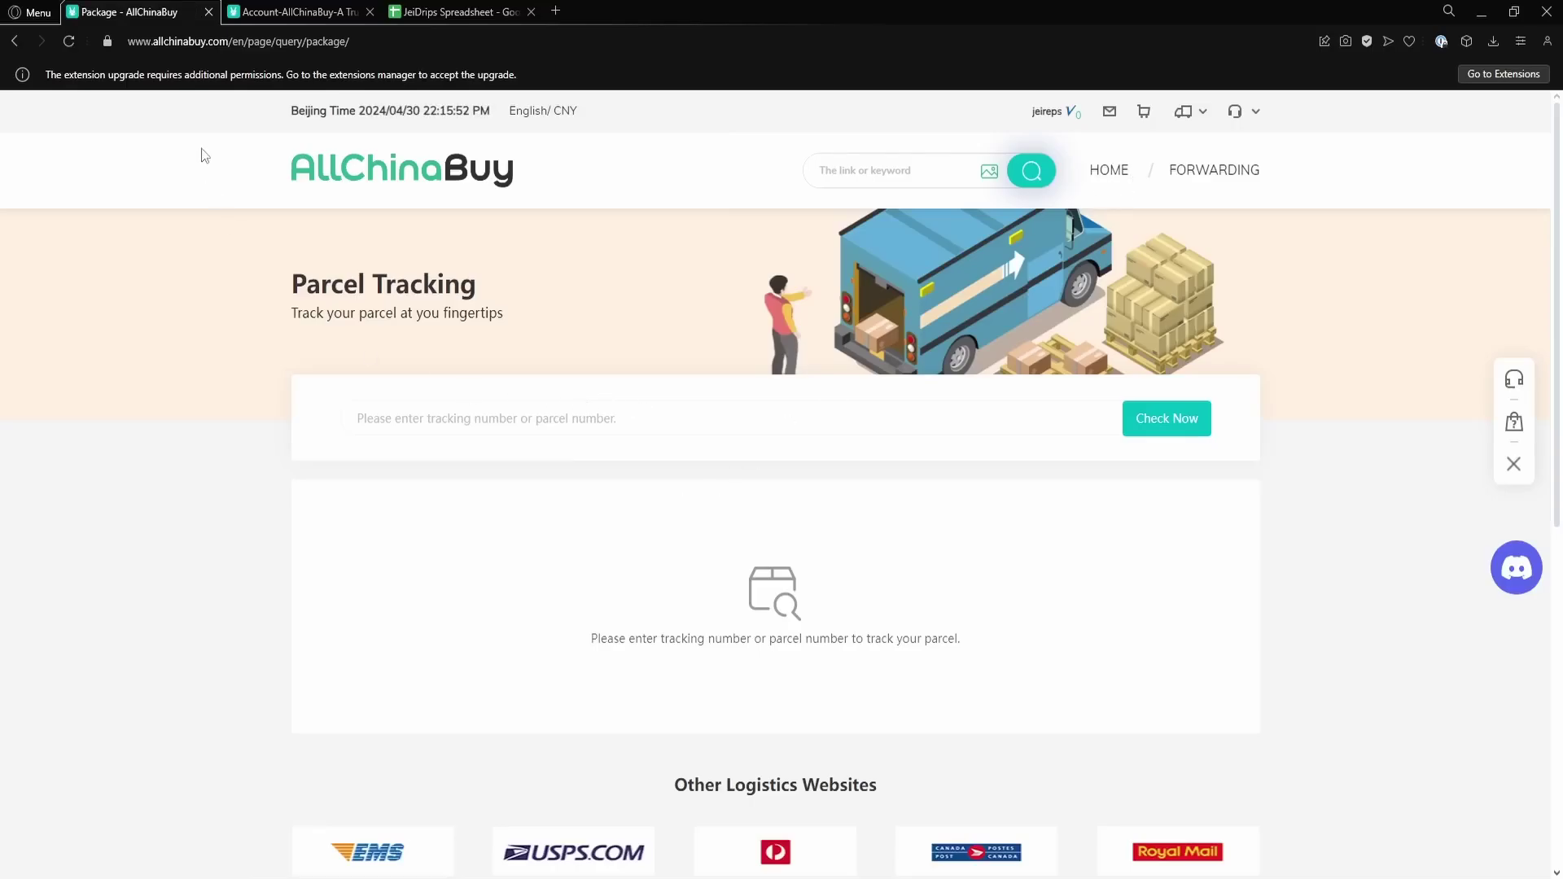
Go back to the AllChinaBuy homepage and dismiss the Important notice pop-up.
{"action": "left_click", "coordinate": [17, 47]}
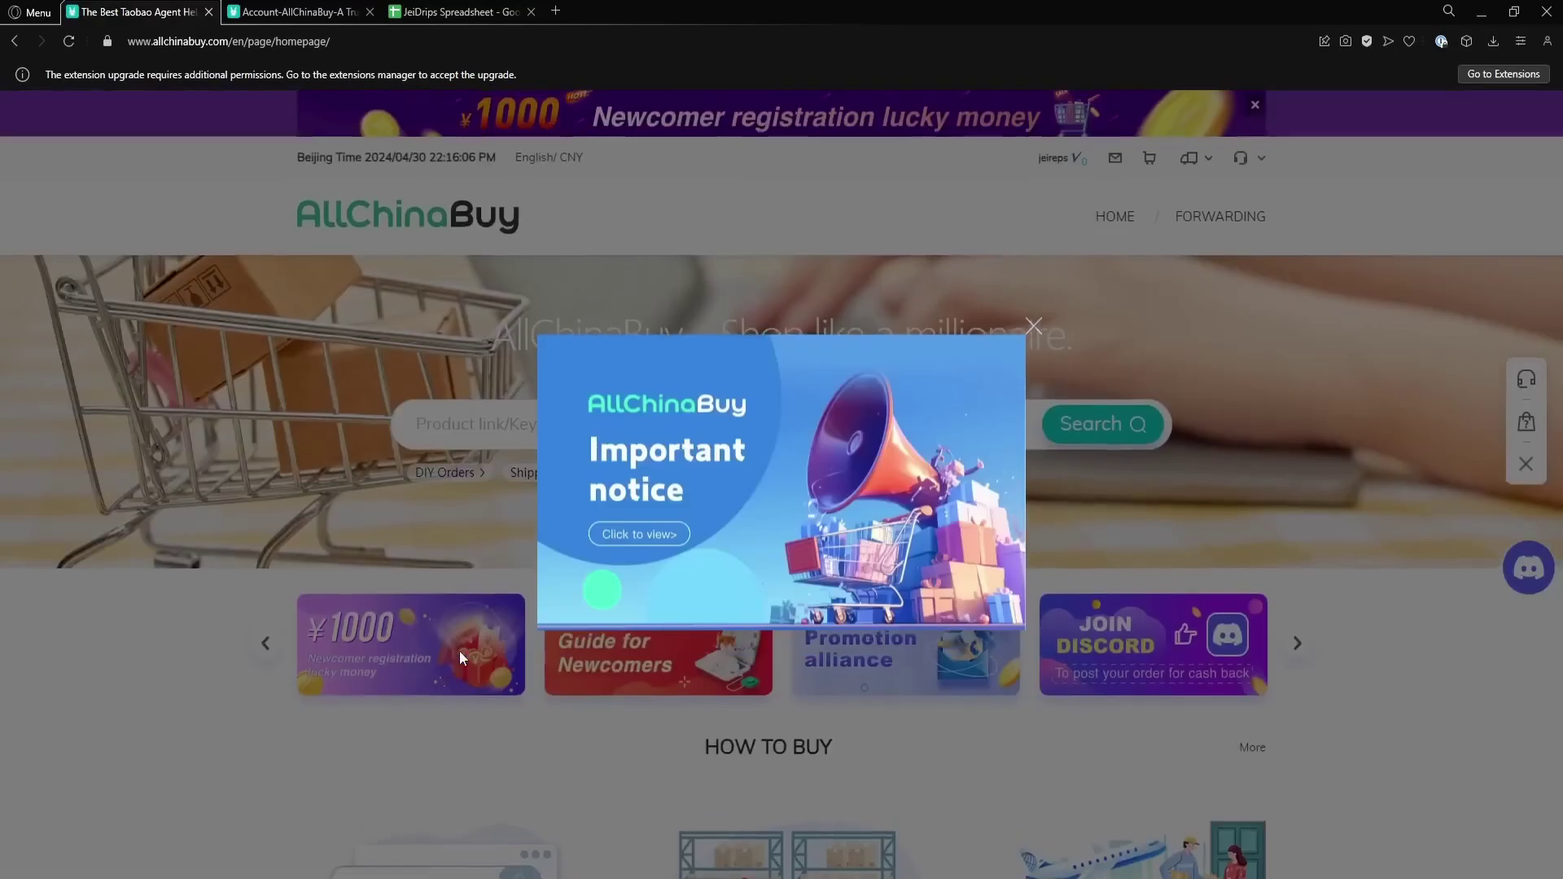
{"action": "left_click", "coordinate": [1028, 531]}
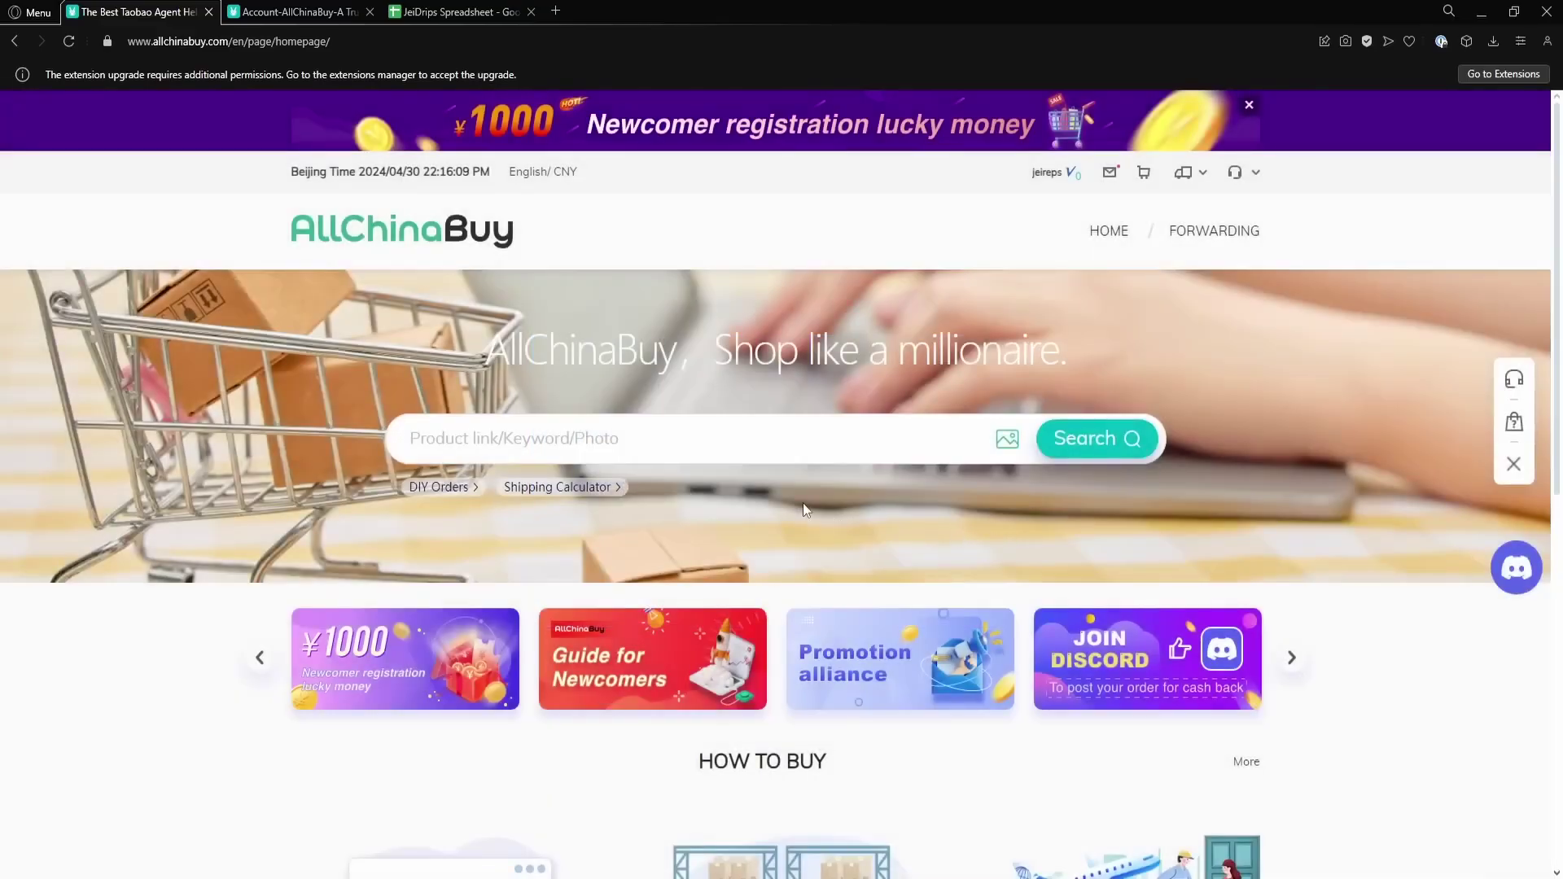